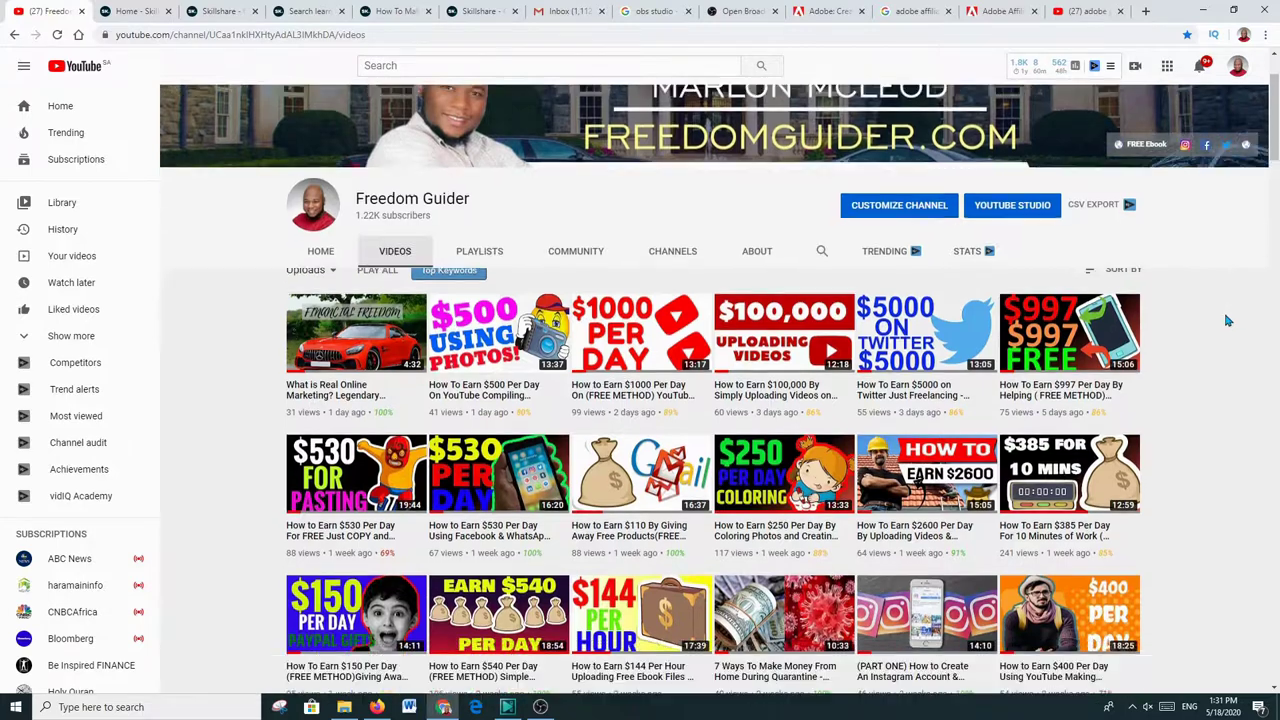
- Browse the channel's uploaded videos, then switch to the ClickBank account sign-up tab
{"action": "scroll", "coordinate": [1223, 314], "scroll_direction": "down", "scroll_amount": 3}
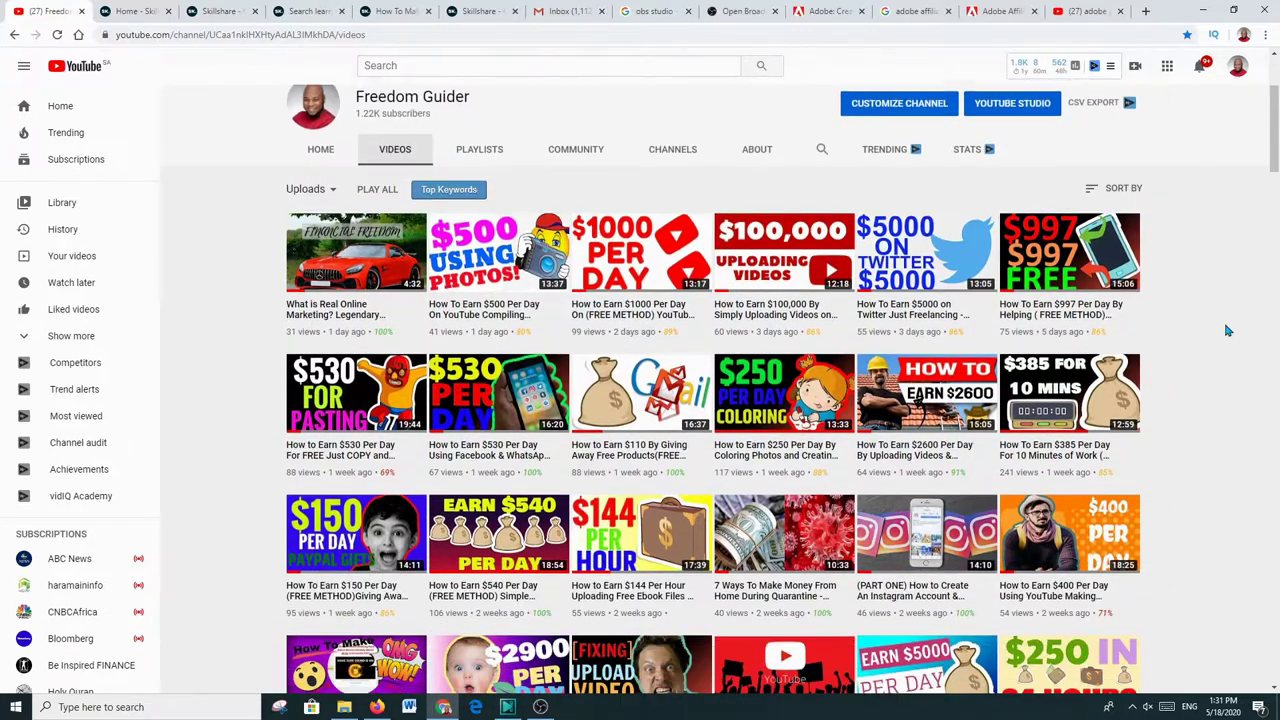
{"action": "scroll", "coordinate": [1228, 340], "scroll_direction": "down", "scroll_amount": 3}
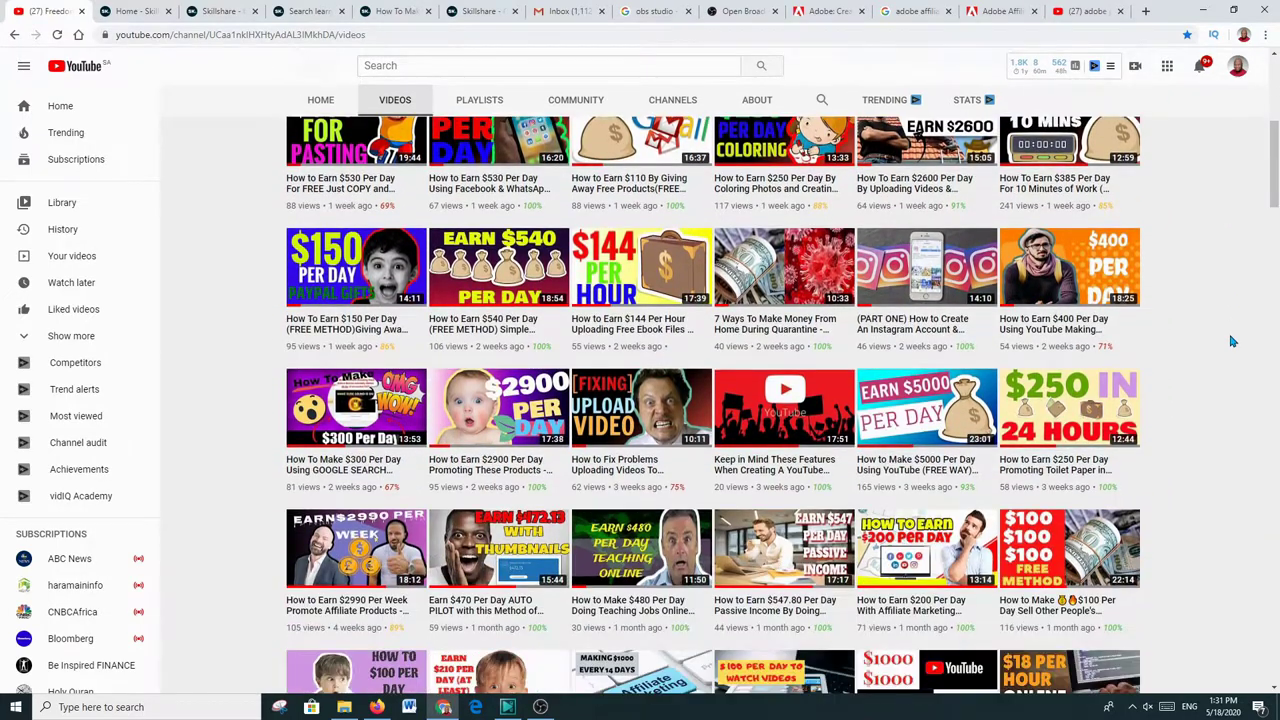
{"action": "scroll", "coordinate": [1232, 341], "scroll_direction": "down", "scroll_amount": 1}
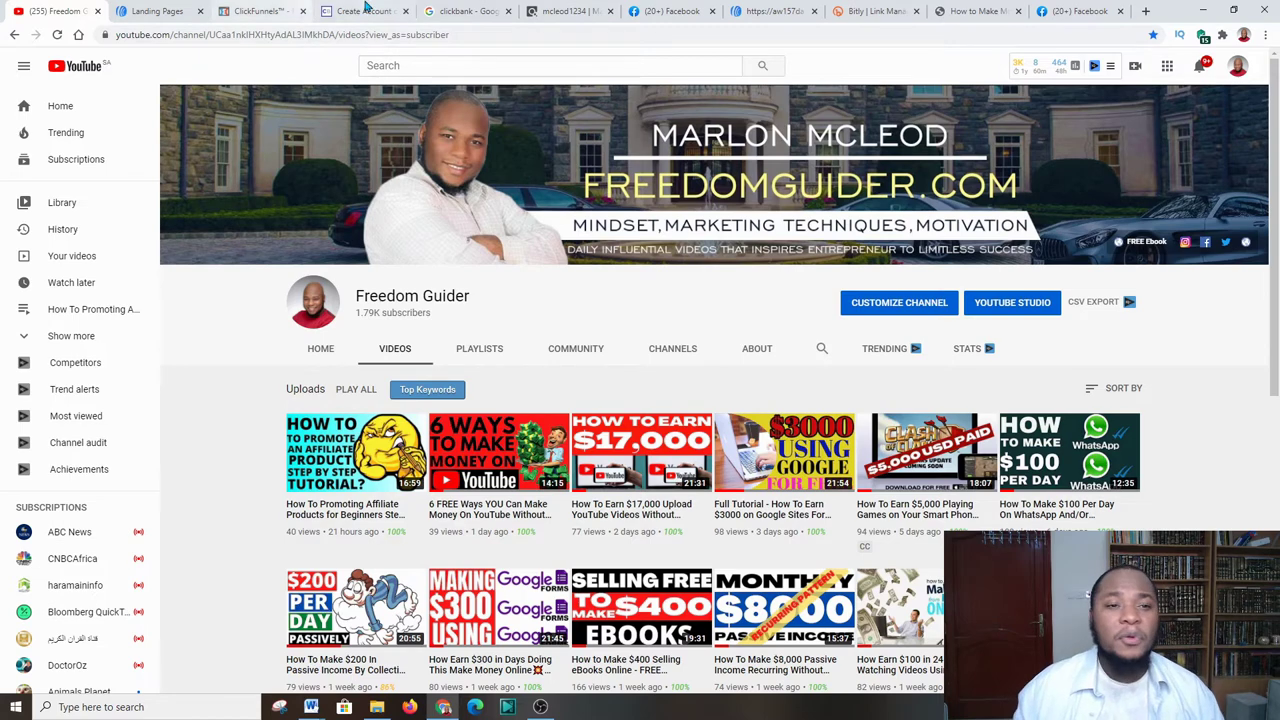
{"action": "left_click", "coordinate": [362, 11]}
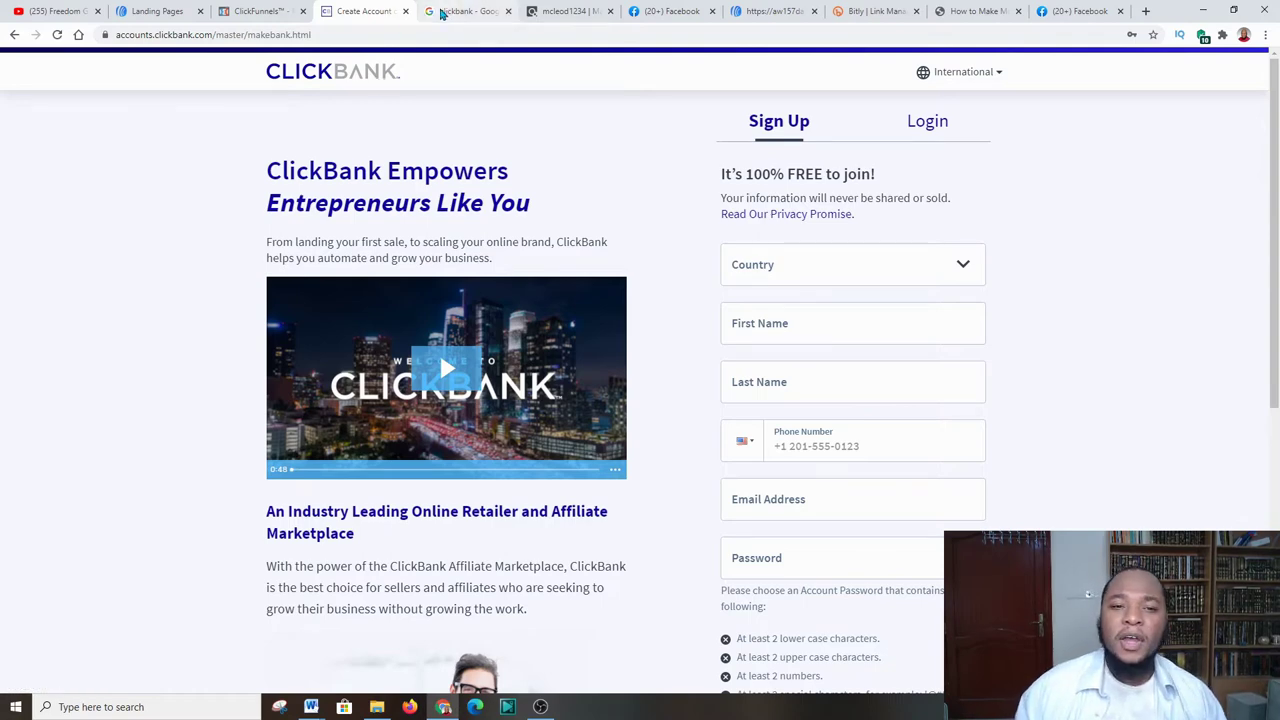
- Switch to the ClickBank Marketplace tab showing results for 'dog'
{"action": "left_click", "coordinate": [561, 11]}
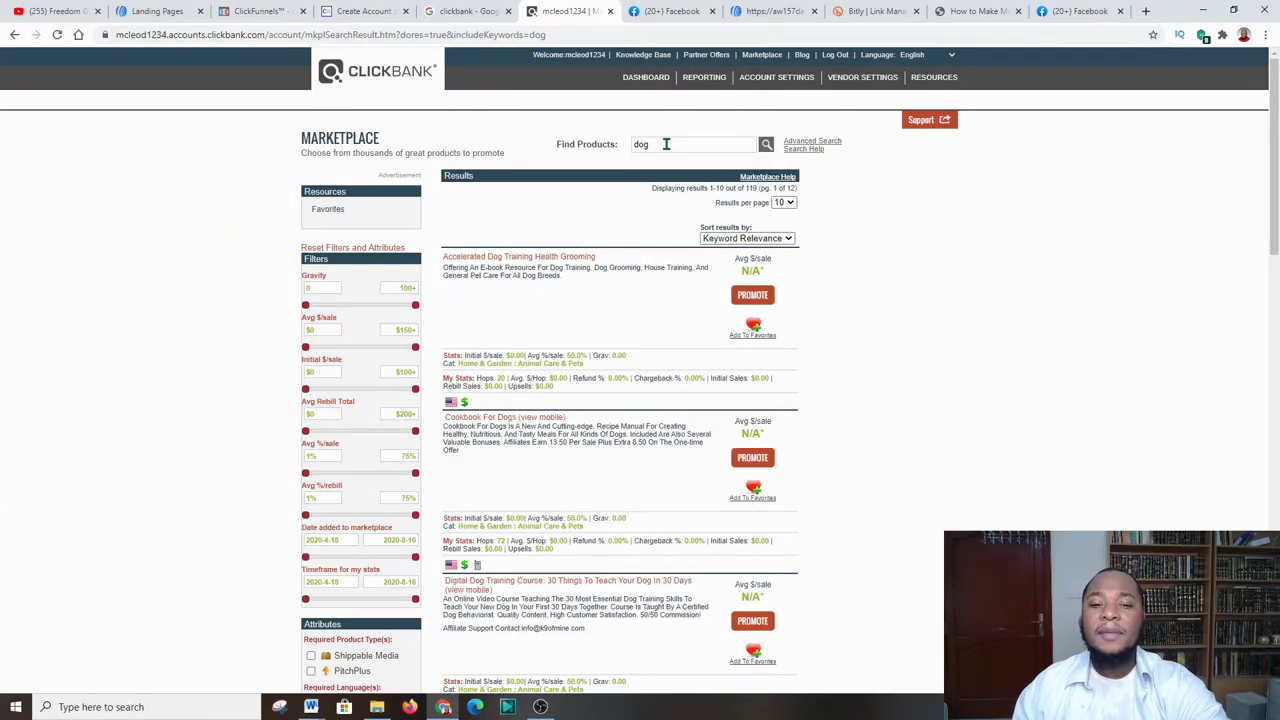
- Select the 'dog' search term in the marketplace search field
{"action": "left_click", "coordinate": [666, 144]}
{"action": "left_click", "coordinate": [943, 217]}
{"action": "double_click", "coordinate": [660, 144]}
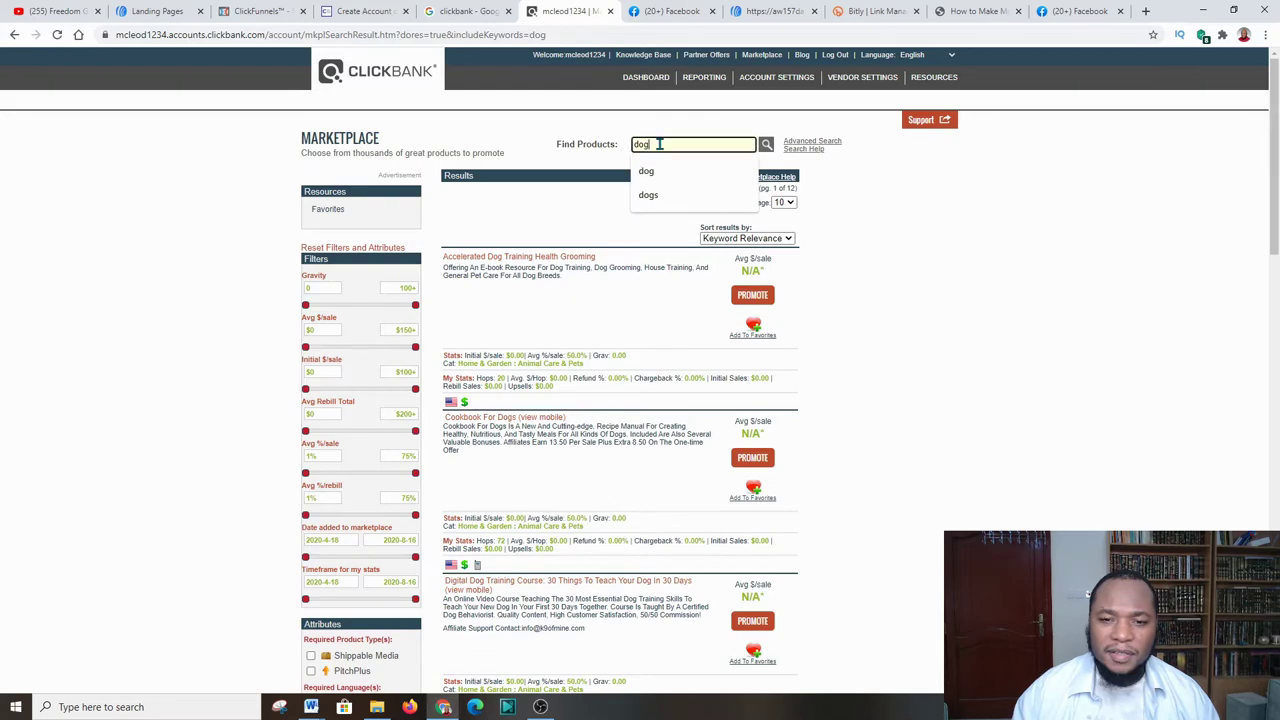
{"action": "left_click", "coordinate": [850, 116]}
- Filter the dog listings to the Home & Garden: Animal Care & Pets category
{"action": "scroll", "coordinate": [474, 286], "scroll_direction": "down", "scroll_amount": 10}
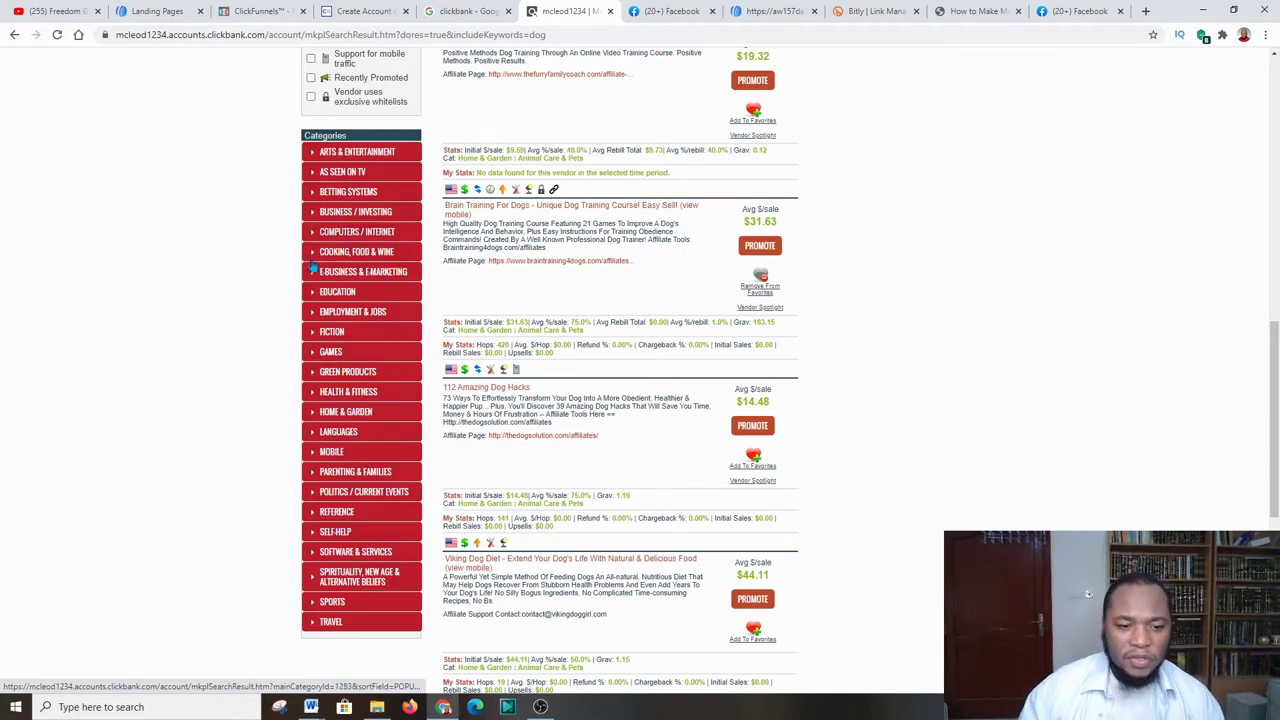
{"action": "left_click", "coordinate": [310, 396]}
{"action": "left_click", "coordinate": [313, 374]}
{"action": "left_click", "coordinate": [317, 472]}
{"action": "scroll", "coordinate": [315, 470], "scroll_direction": "down", "scroll_amount": 1}
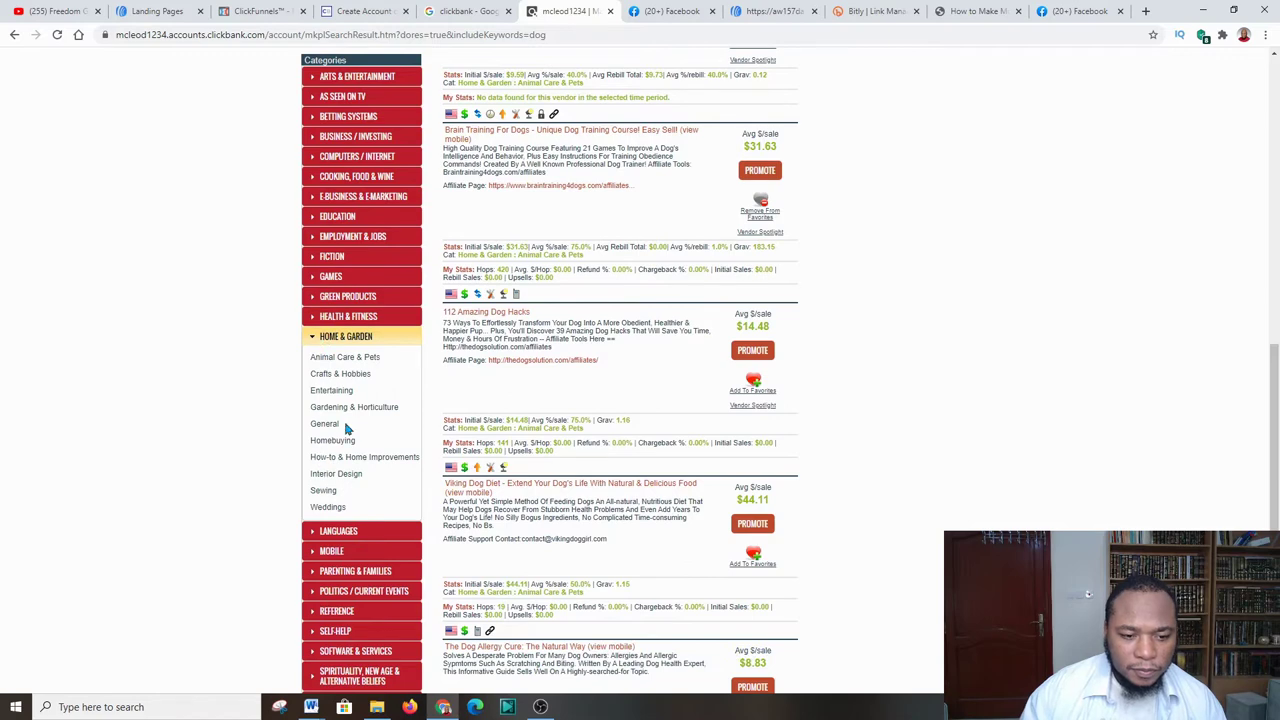
{"action": "left_click", "coordinate": [349, 361]}
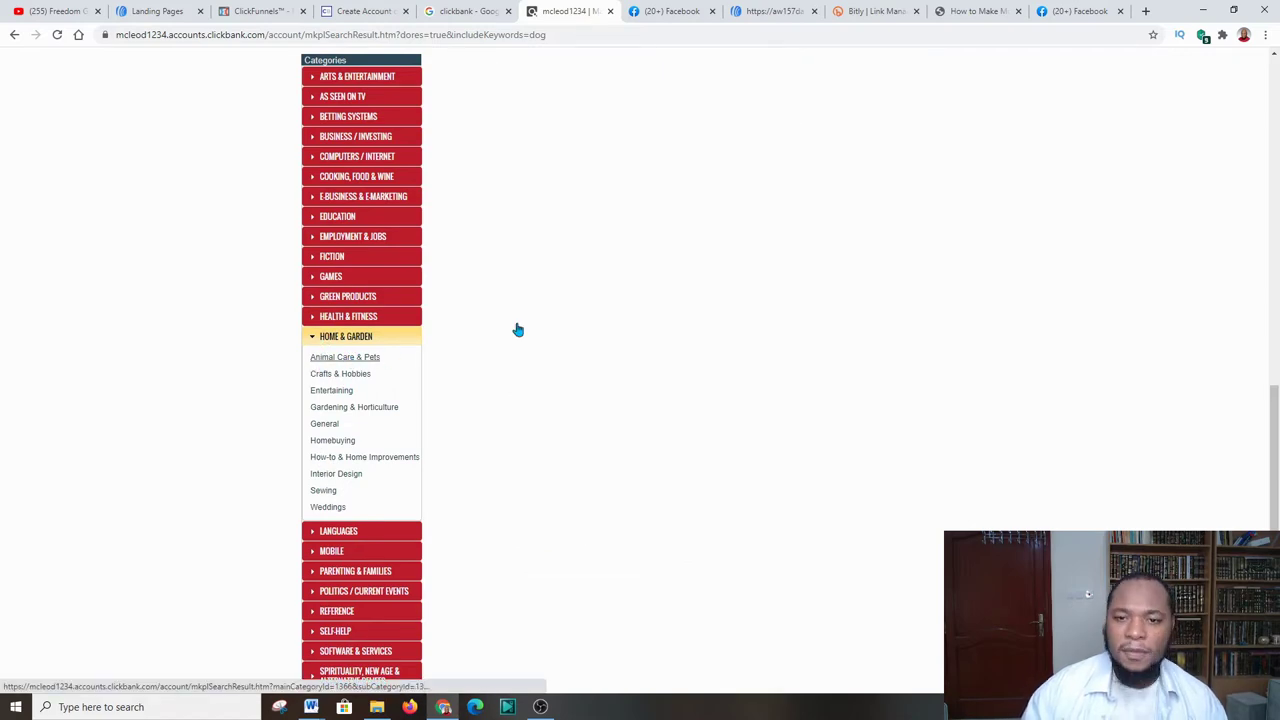
{"action": "scroll", "coordinate": [330, 400], "scroll_direction": "up", "scroll_amount": 6}
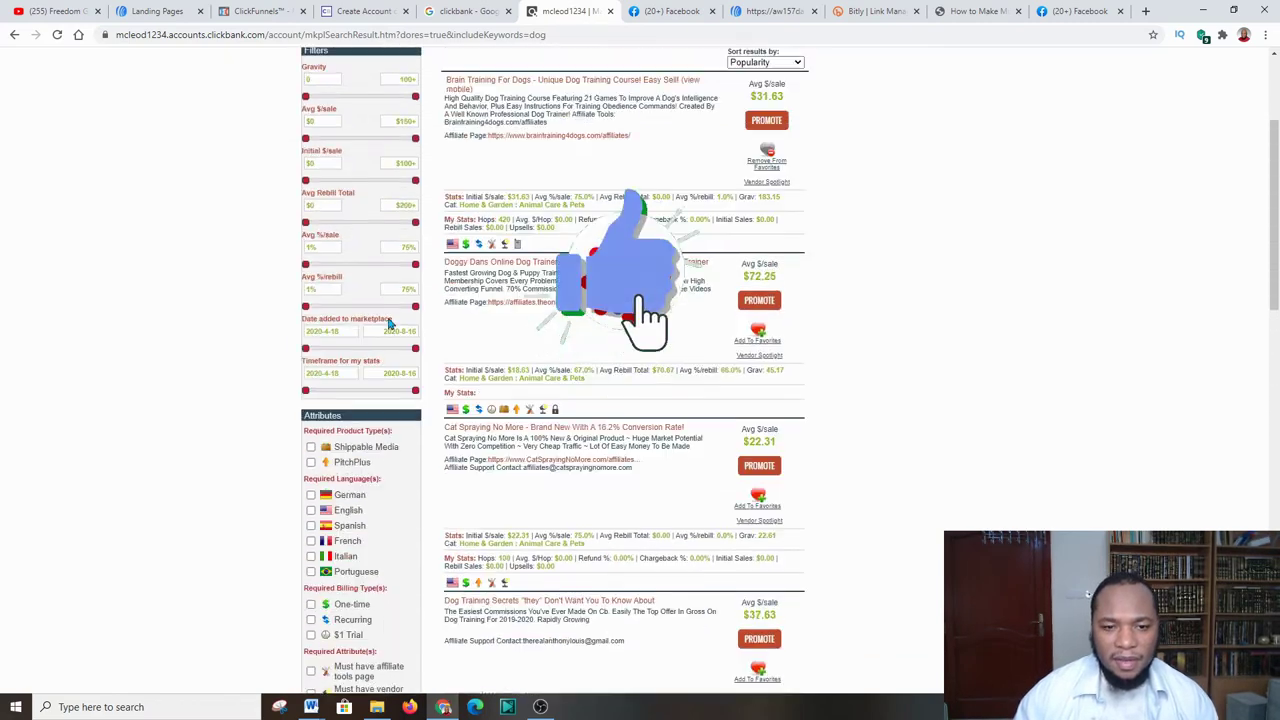
{"action": "scroll", "coordinate": [529, 252], "scroll_direction": "down", "scroll_amount": 1}
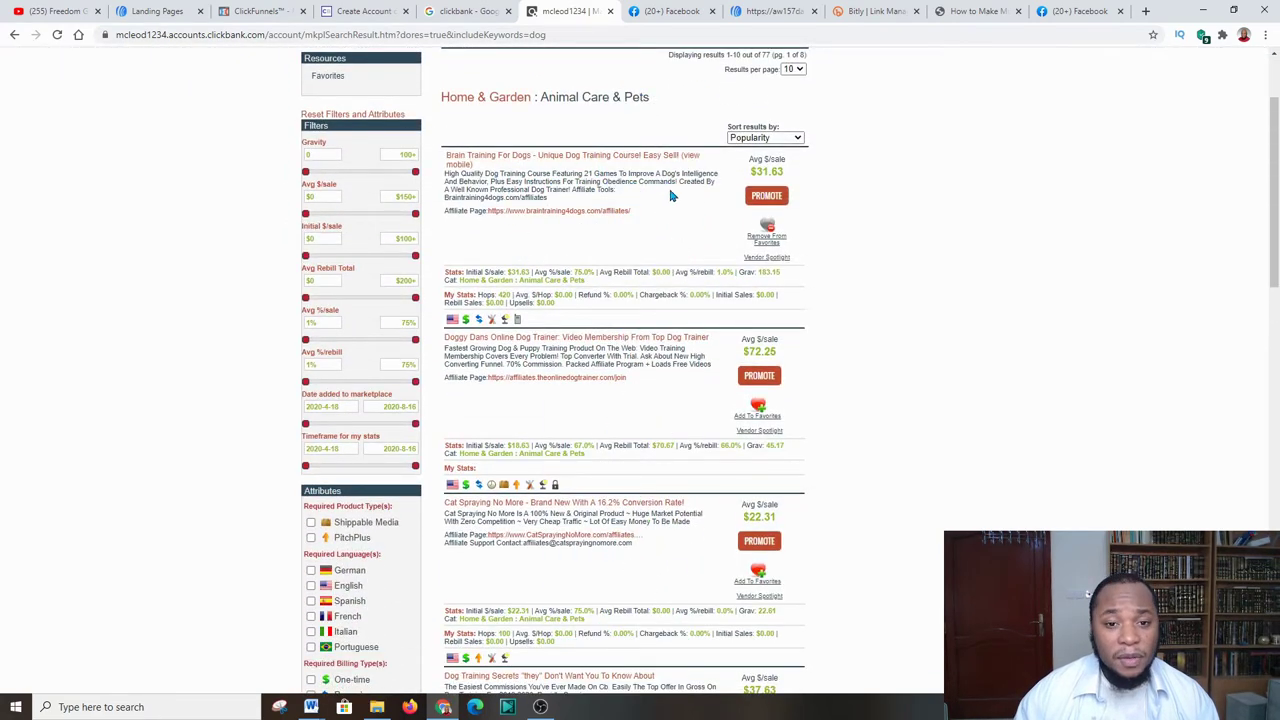
- Open the Brain Training For Dogs affiliate page in a new tab, then go to ClickFunnels
{"action": "right_click", "coordinate": [537, 214]}
{"action": "left_click", "coordinate": [558, 220]}
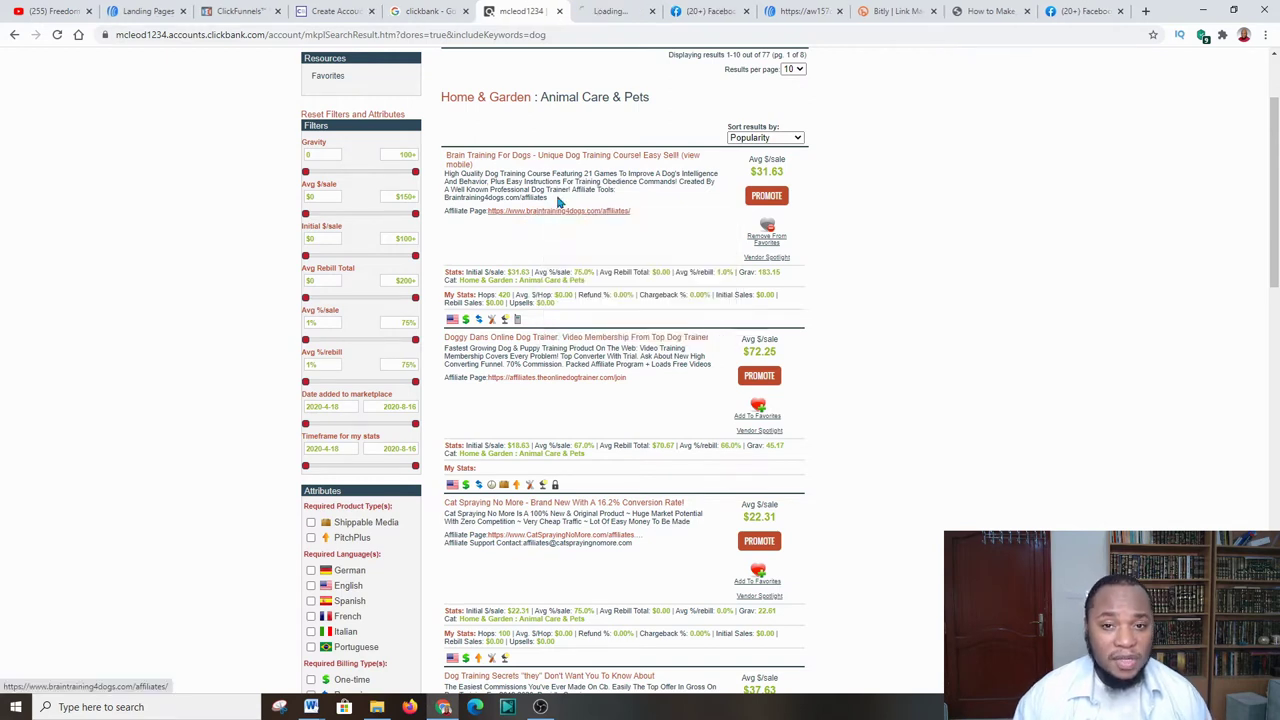
{"action": "left_click", "coordinate": [628, 10]}
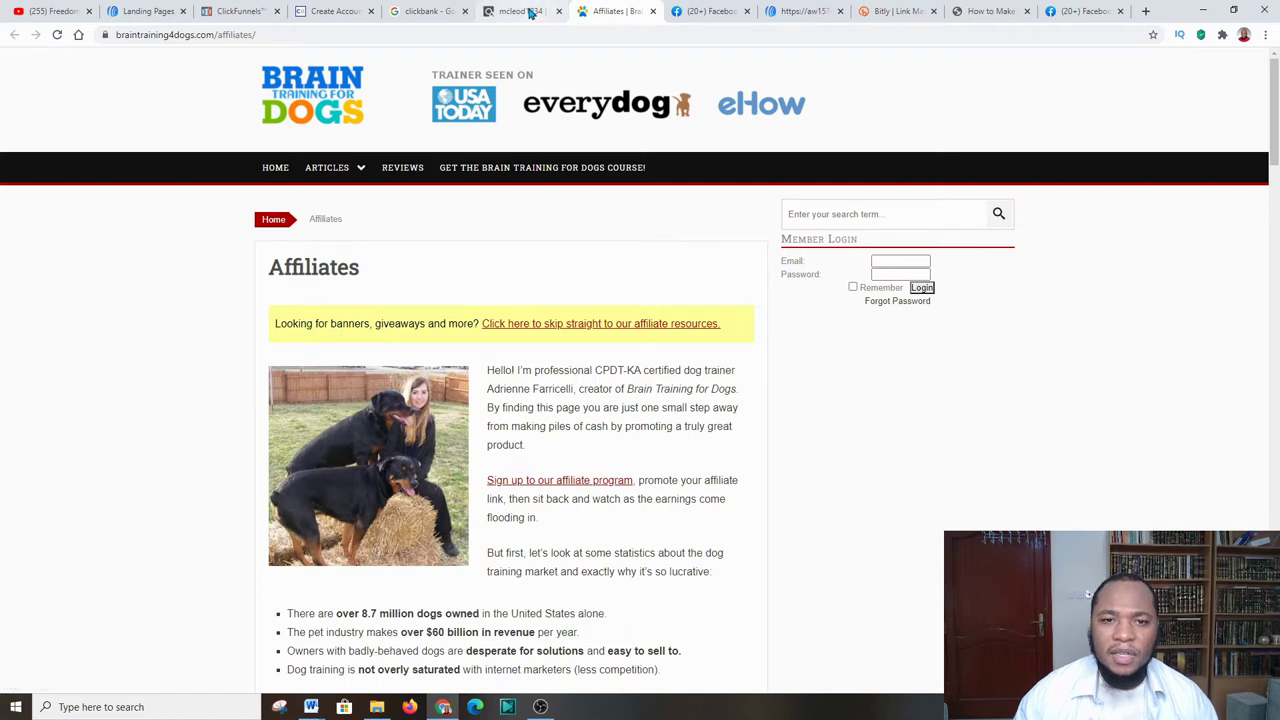
{"action": "left_click", "coordinate": [528, 11]}
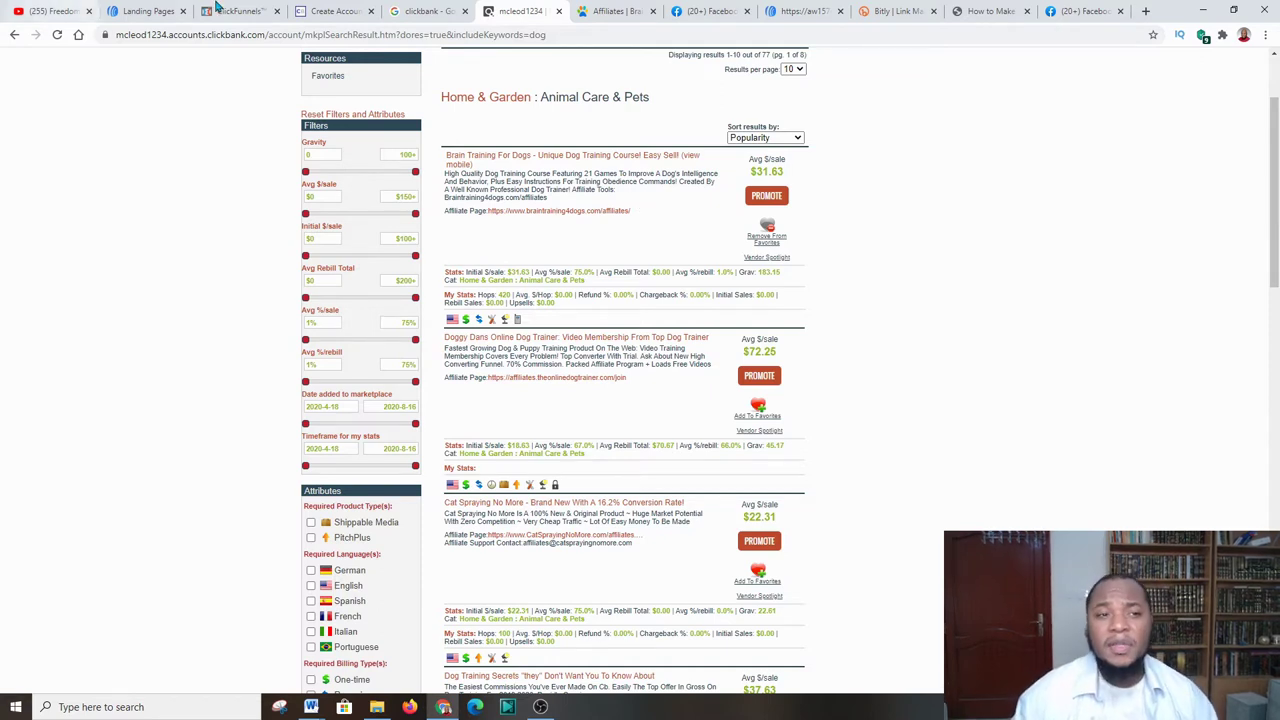
{"action": "left_click", "coordinate": [245, 11]}
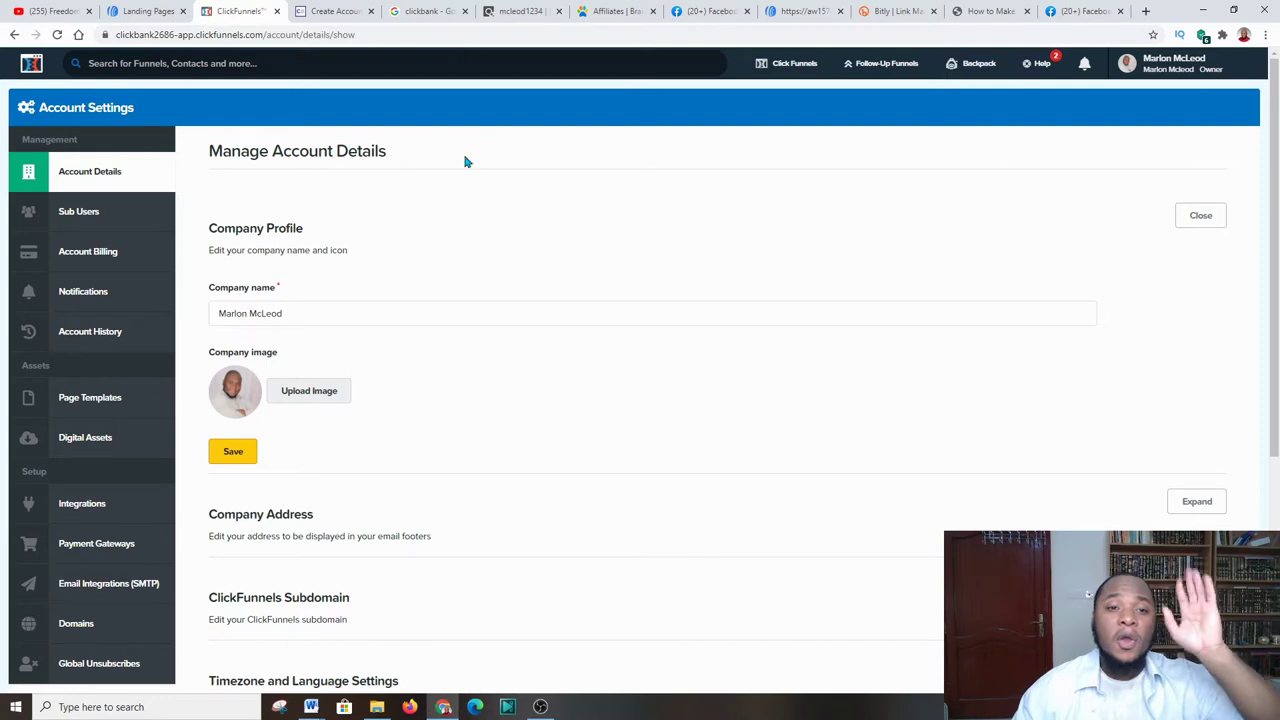
- Check the published dog-training landing page, Facebook and Bitly tabs, then return to the new tab page
{"action": "left_click", "coordinate": [803, 11]}
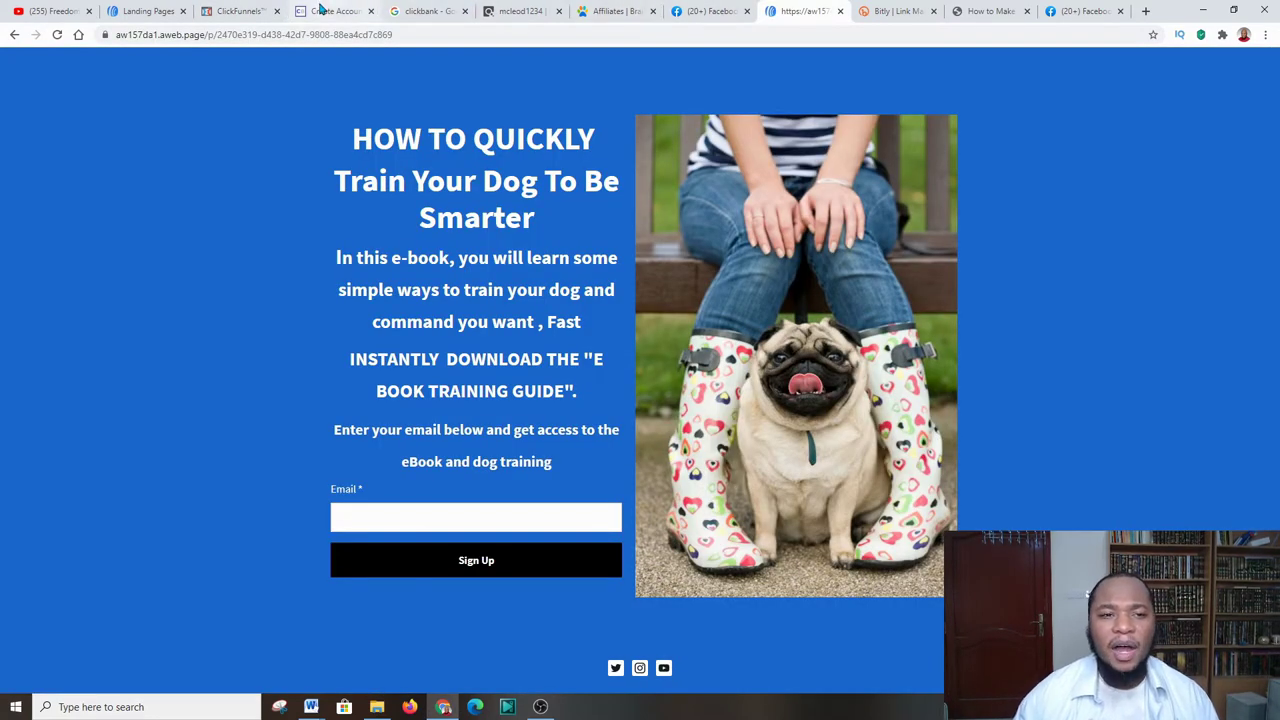
{"action": "left_click", "coordinate": [1085, 11]}
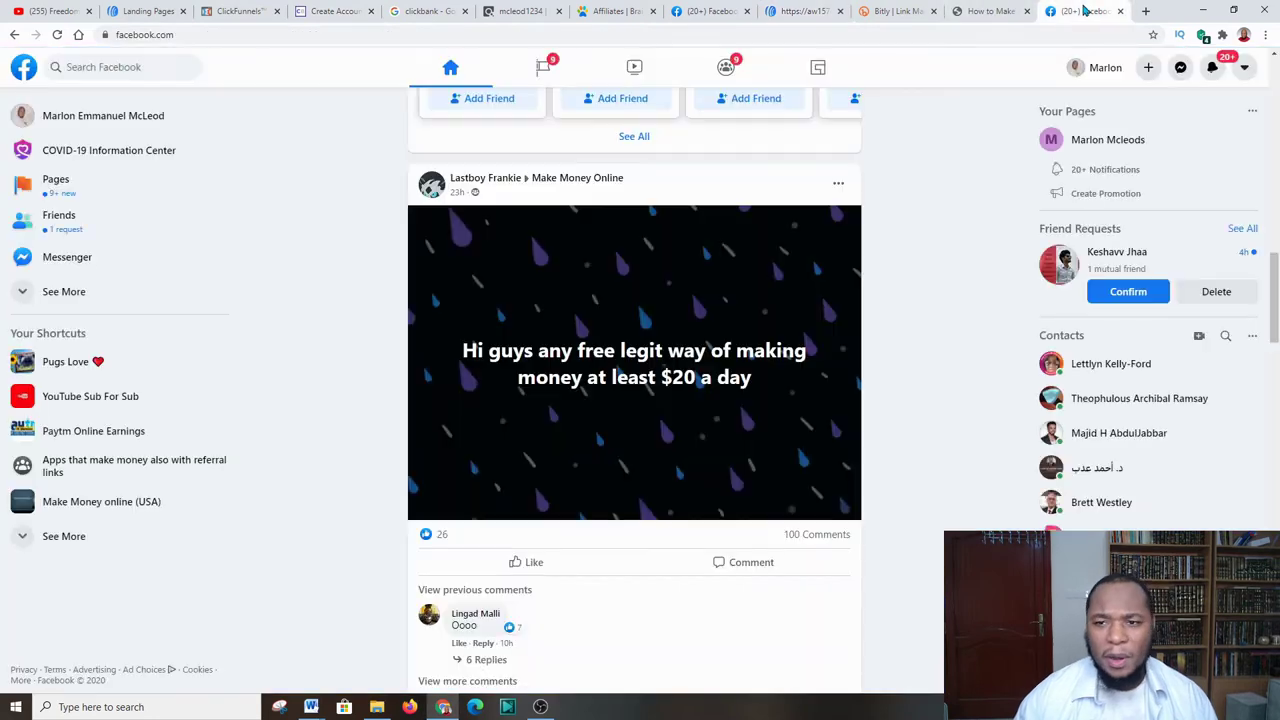
{"action": "left_click", "coordinate": [897, 11]}
{"action": "left_click", "coordinate": [812, 11]}
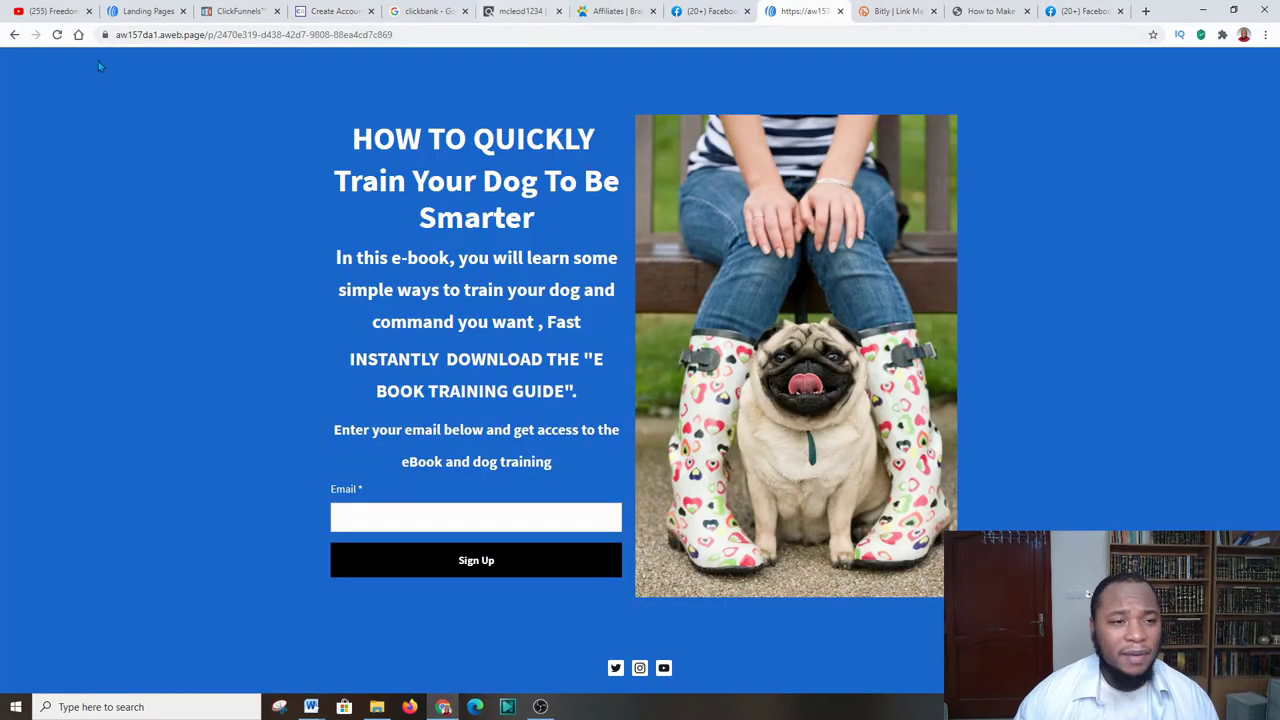
{"action": "left_click", "coordinate": [16, 35]}
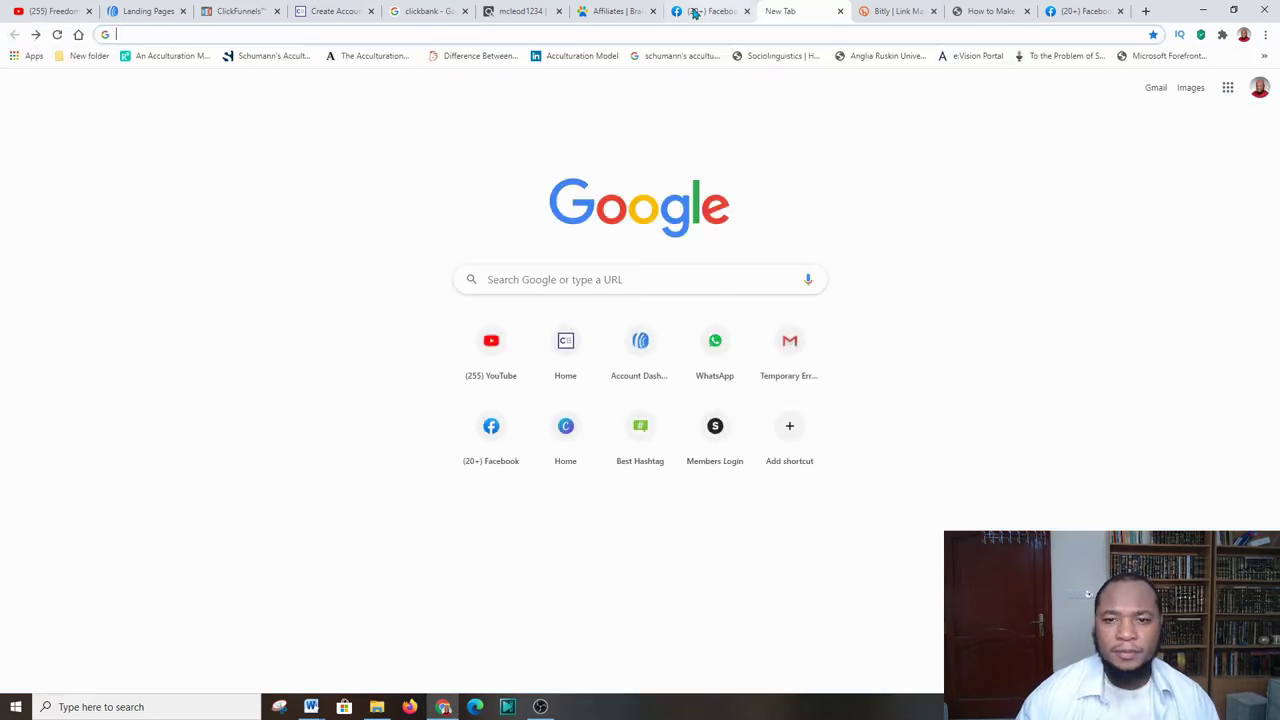
- Open the AWeber account dashboard and make Ebook Pugs Website the active list
{"action": "left_click", "coordinate": [641, 350]}
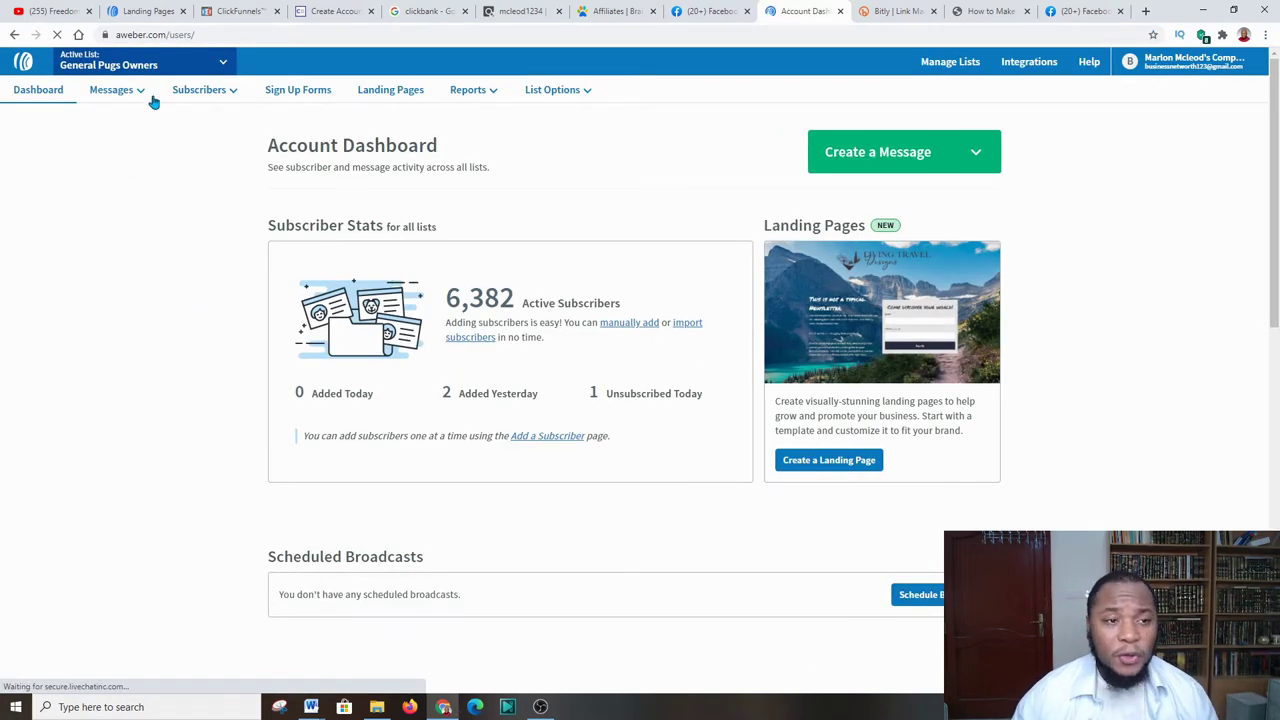
{"action": "left_click", "coordinate": [110, 64]}
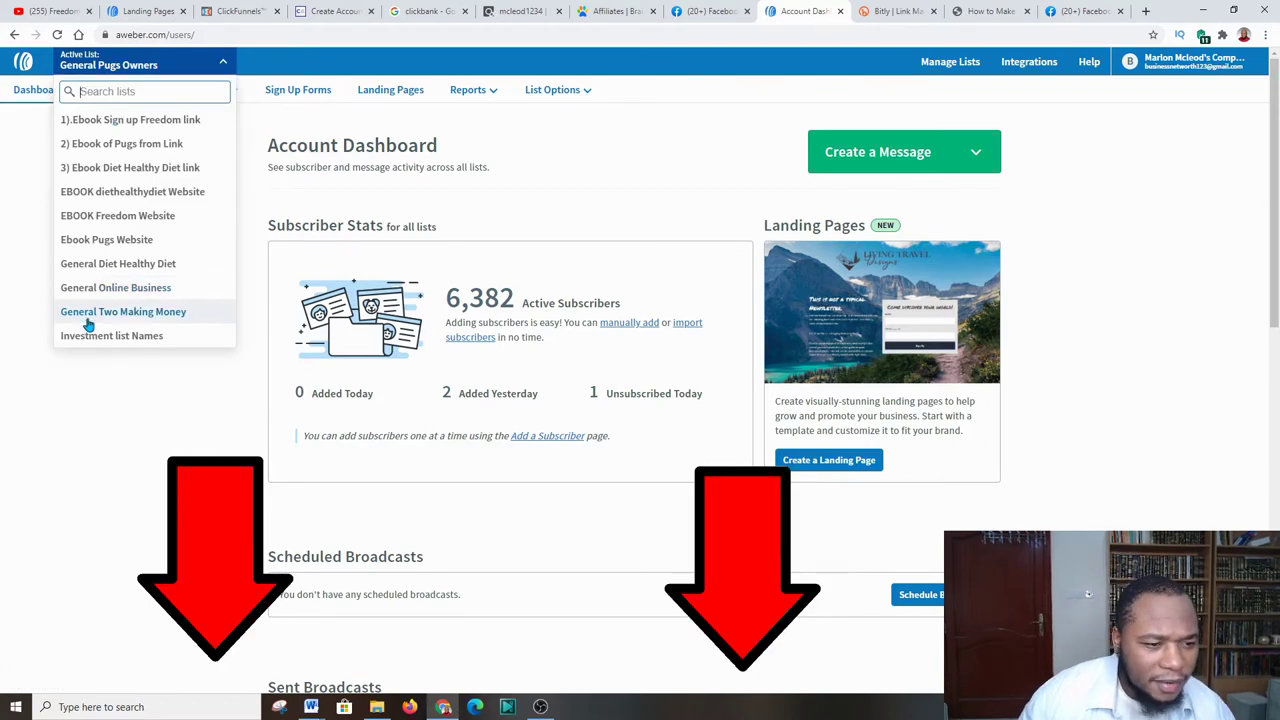
{"action": "left_click", "coordinate": [100, 245]}
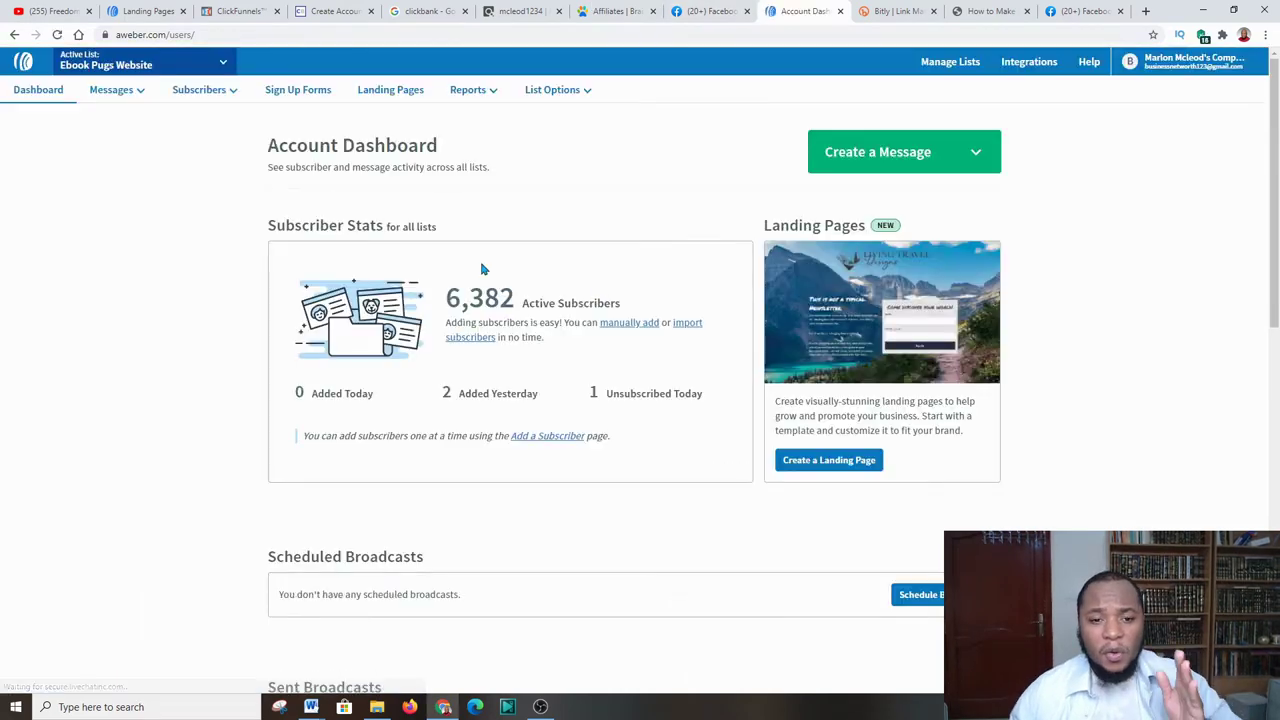
{"action": "mouse_move", "coordinate": [88, 91]}
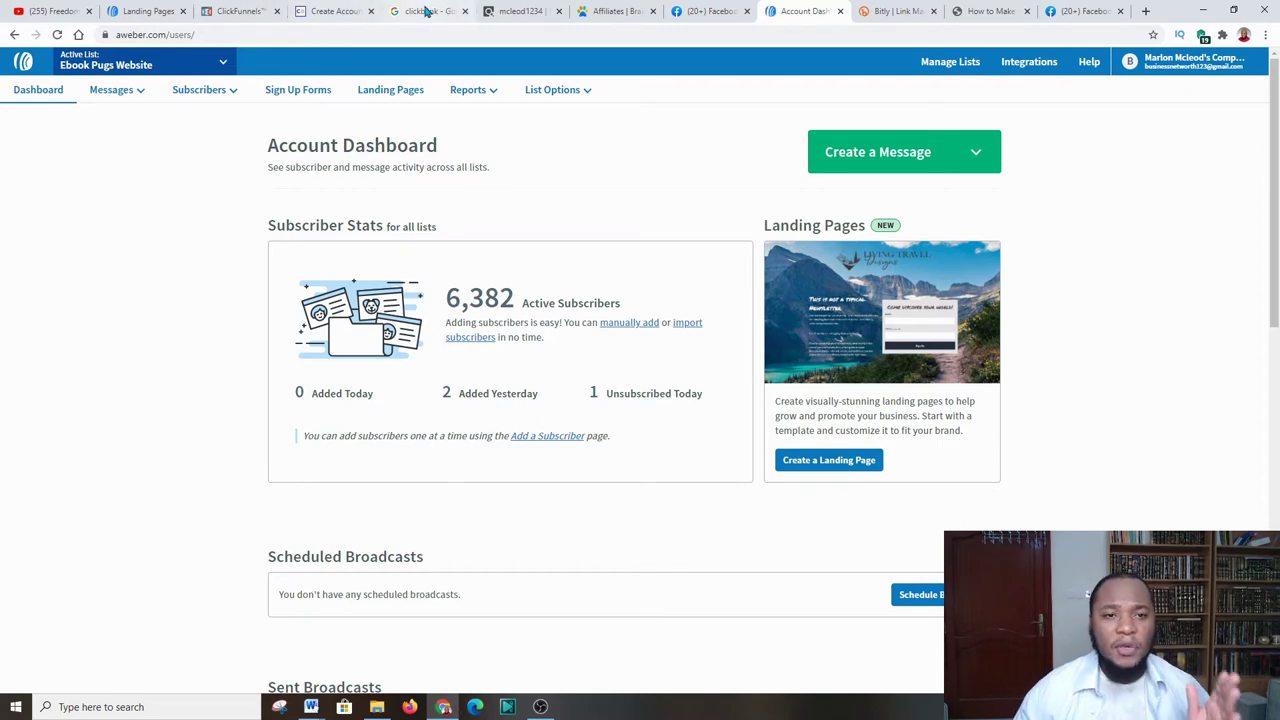
{"action": "left_click", "coordinate": [527, 10]}
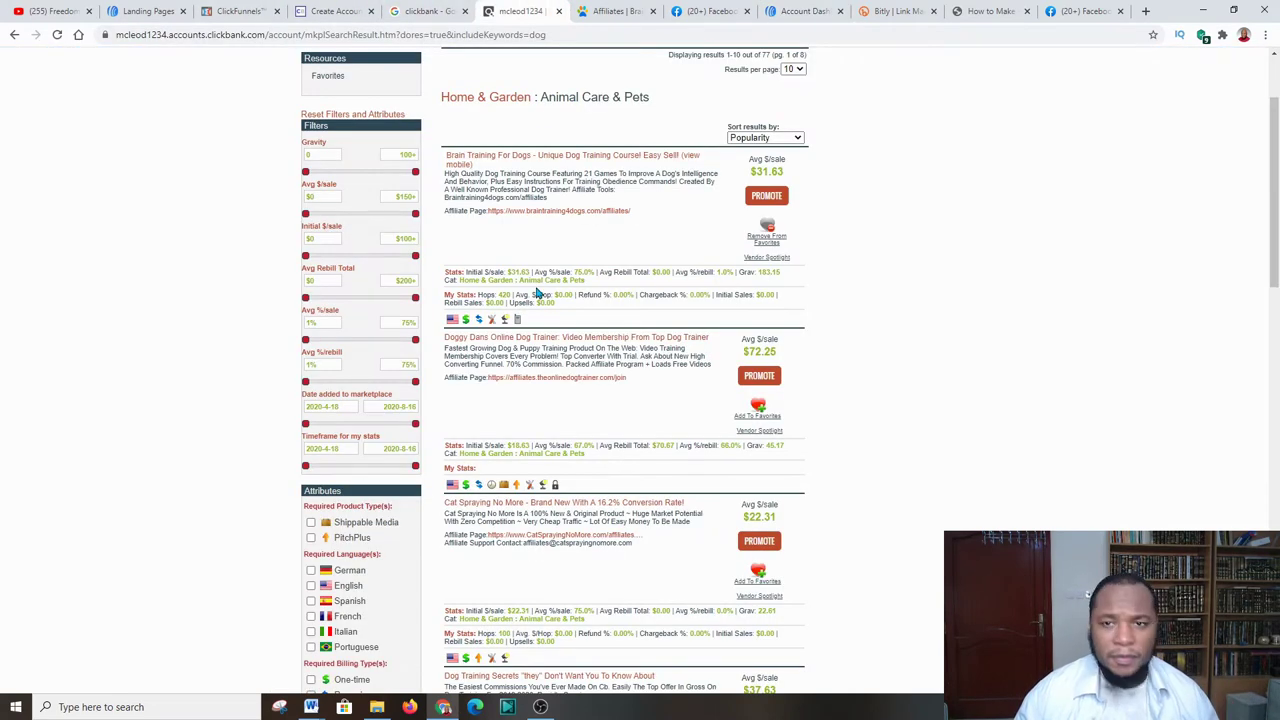
- Open the Brain Training For Dogs sales page in a new tab, then return to ClickFunnels settings
{"action": "scroll", "coordinate": [537, 290], "scroll_direction": "down", "scroll_amount": 2}
{"action": "scroll", "coordinate": [545, 260], "scroll_direction": "up", "scroll_amount": 4}
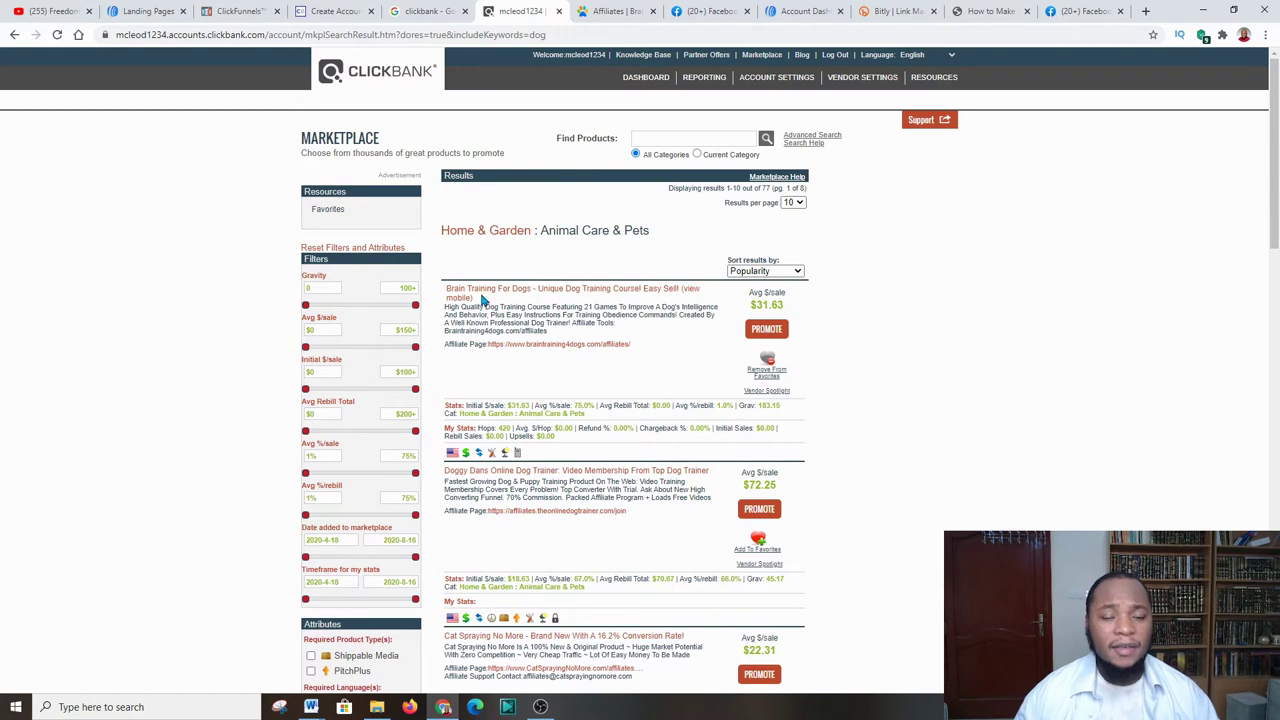
{"action": "right_click", "coordinate": [495, 285]}
{"action": "left_click", "coordinate": [991, 330]}
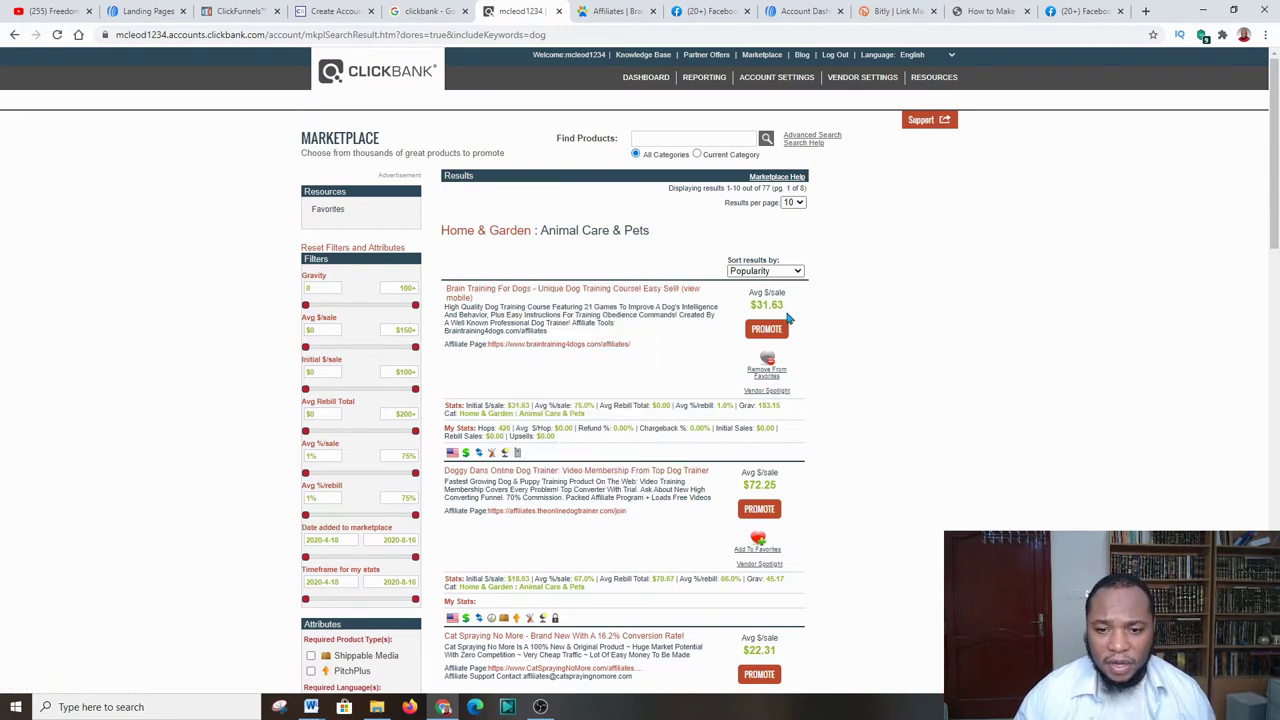
{"action": "right_click", "coordinate": [505, 288]}
{"action": "right_click", "coordinate": [478, 289]}
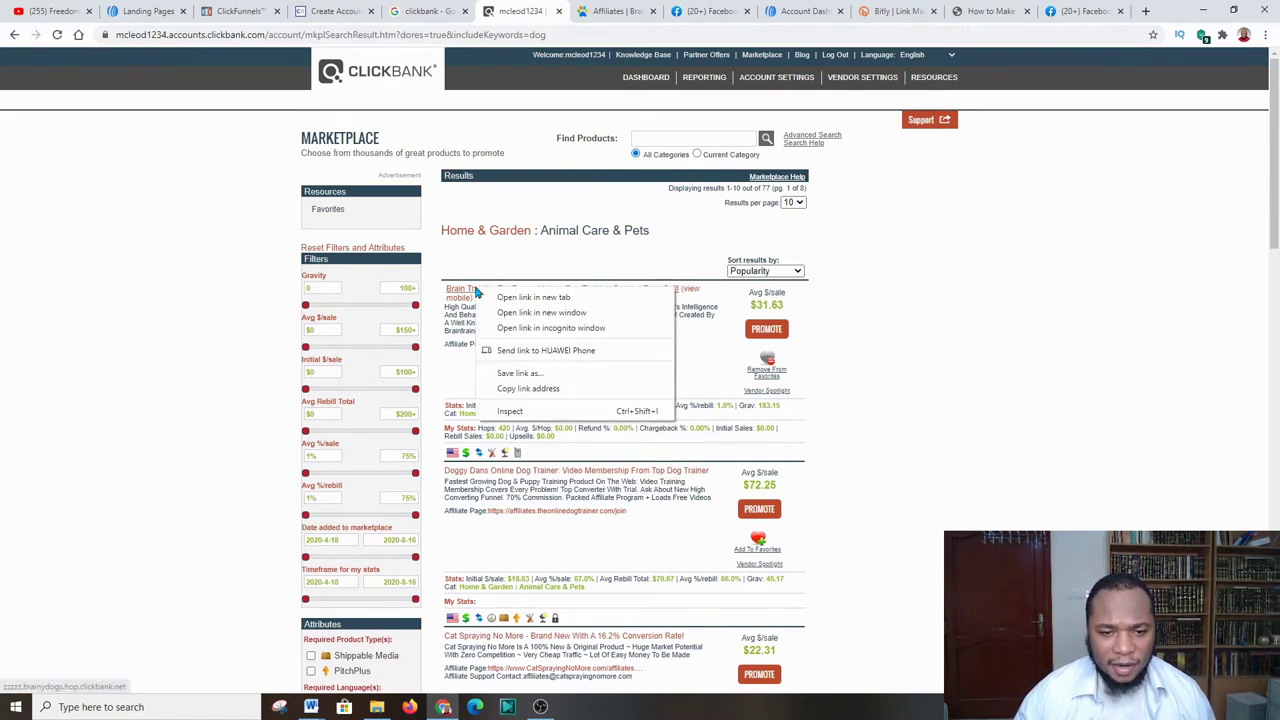
{"action": "left_click", "coordinate": [506, 298]}
{"action": "left_click", "coordinate": [656, 12]}
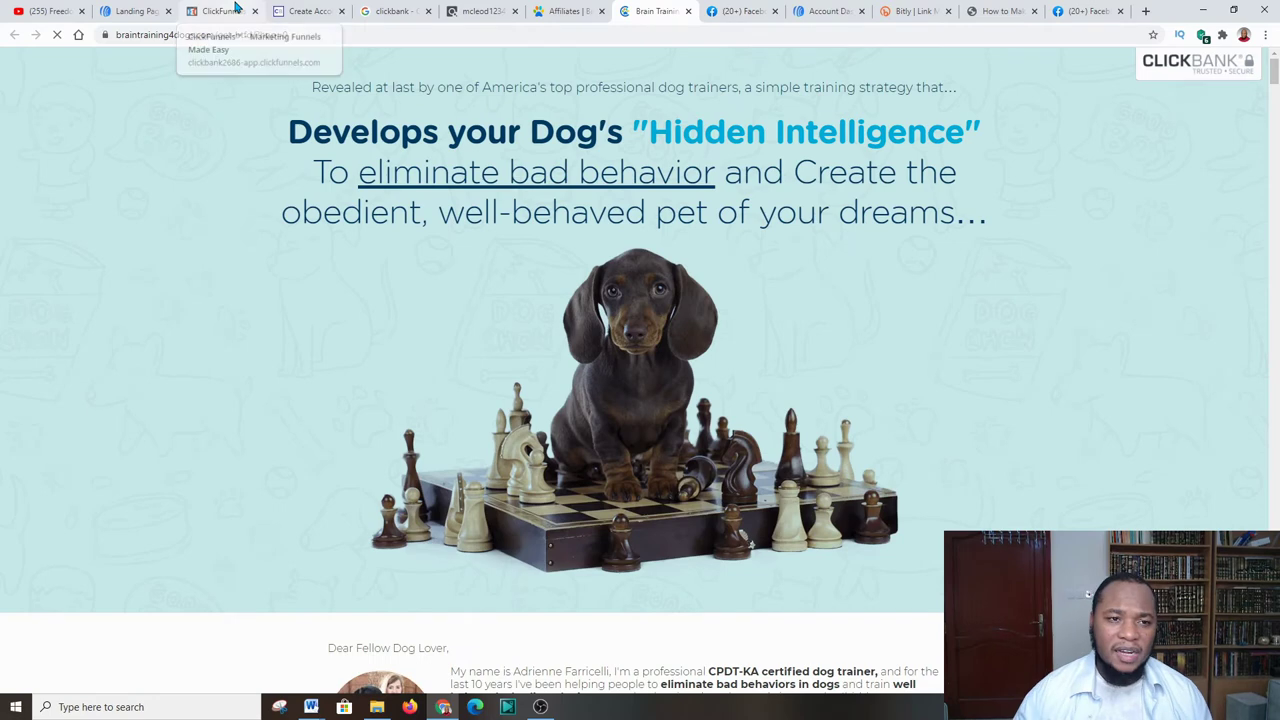
{"action": "left_click", "coordinate": [234, 14]}
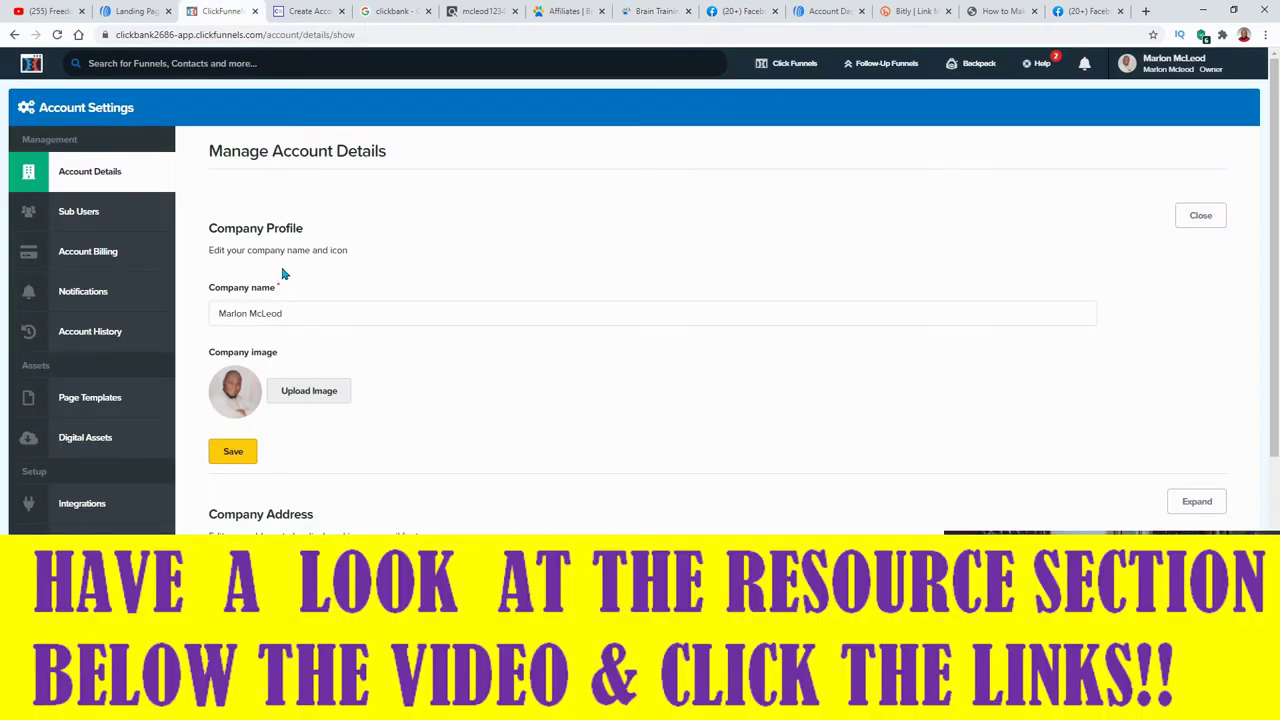
- Switch to the AWeber dashboard for the Ebook Pugs Website list
{"action": "left_click", "coordinate": [822, 10]}
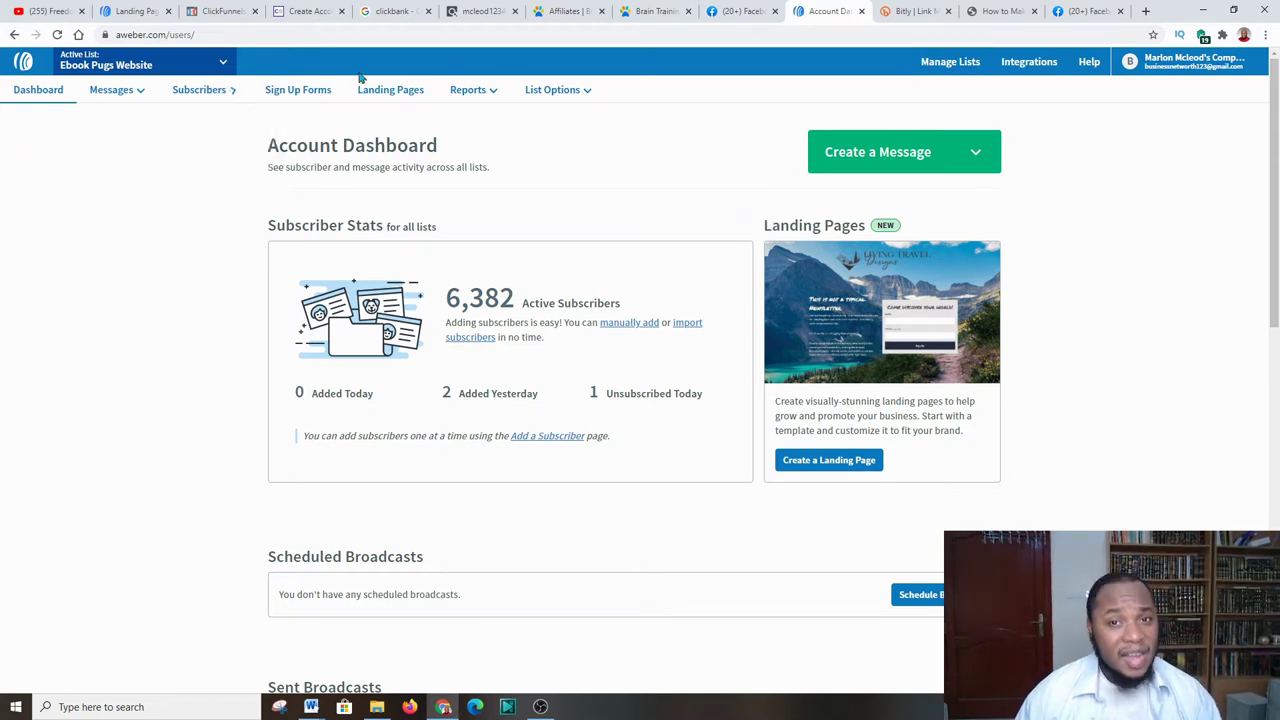
- Generate and copy the HopShield encrypted HopLink for Brain Training For Dogs, then return to AWeber
{"action": "left_click", "coordinate": [481, 9]}
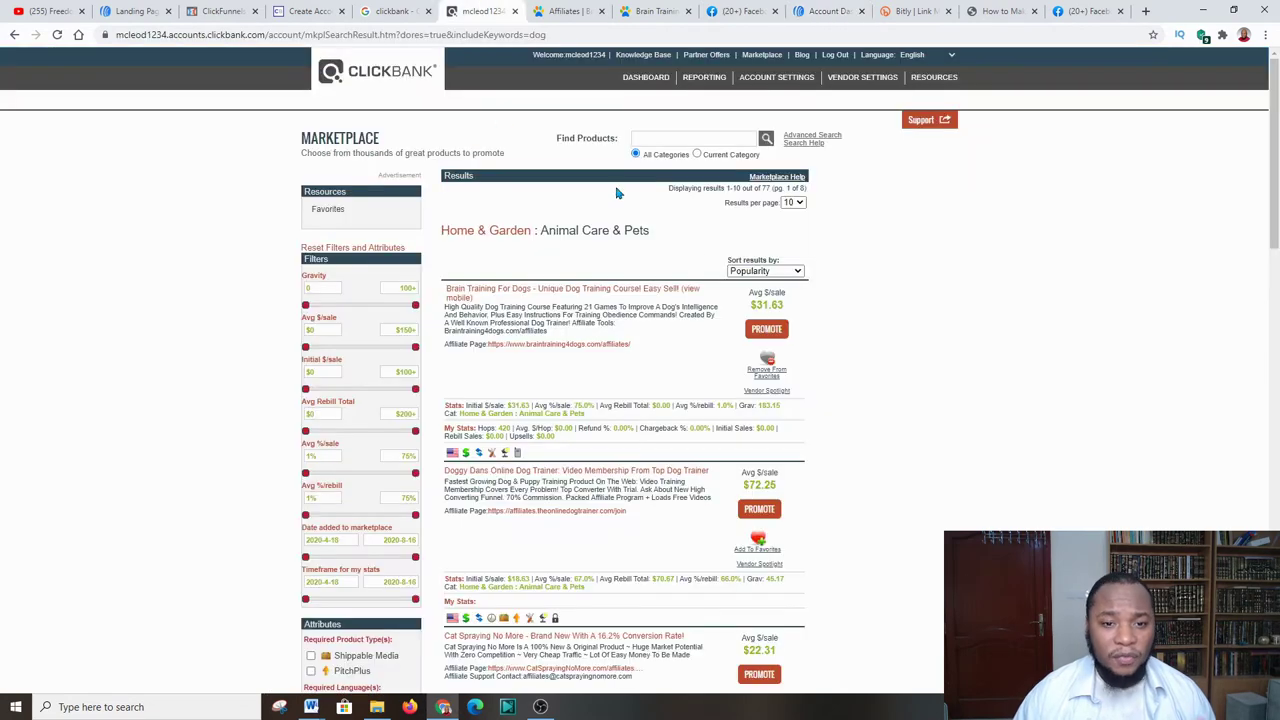
{"action": "scroll", "coordinate": [590, 330], "scroll_direction": "down", "scroll_amount": 1}
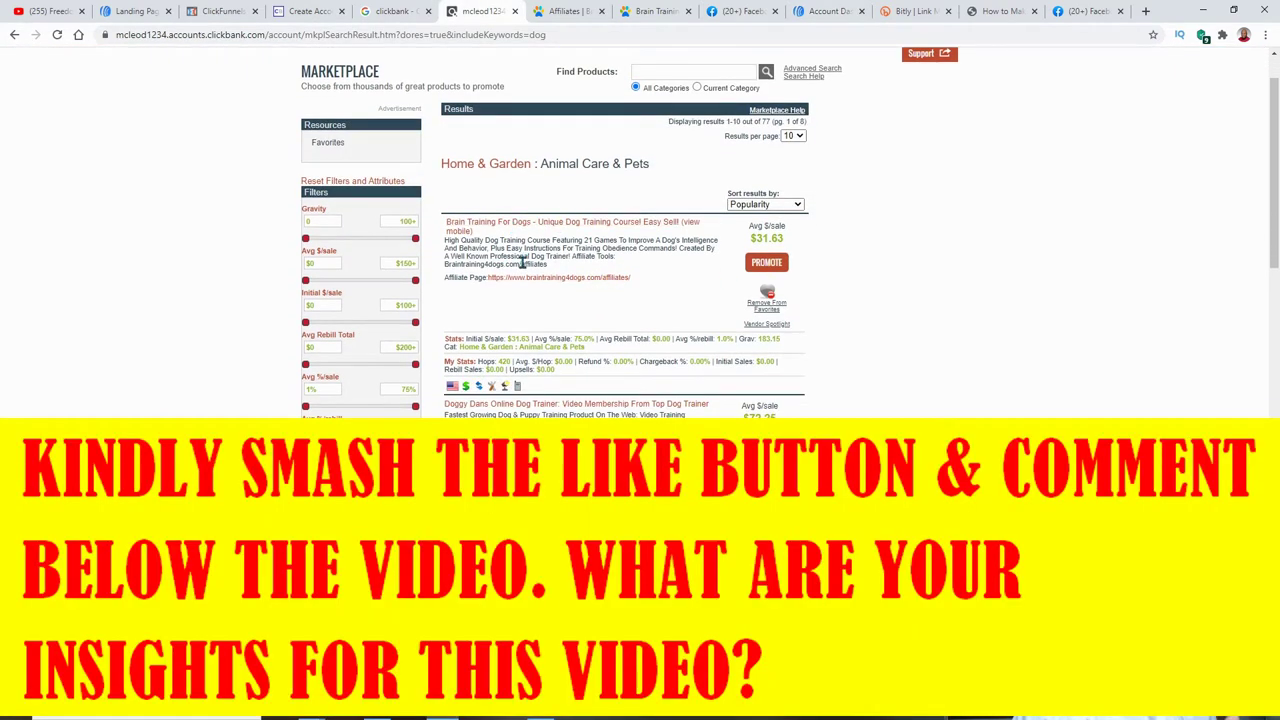
{"action": "left_click", "coordinate": [766, 264]}
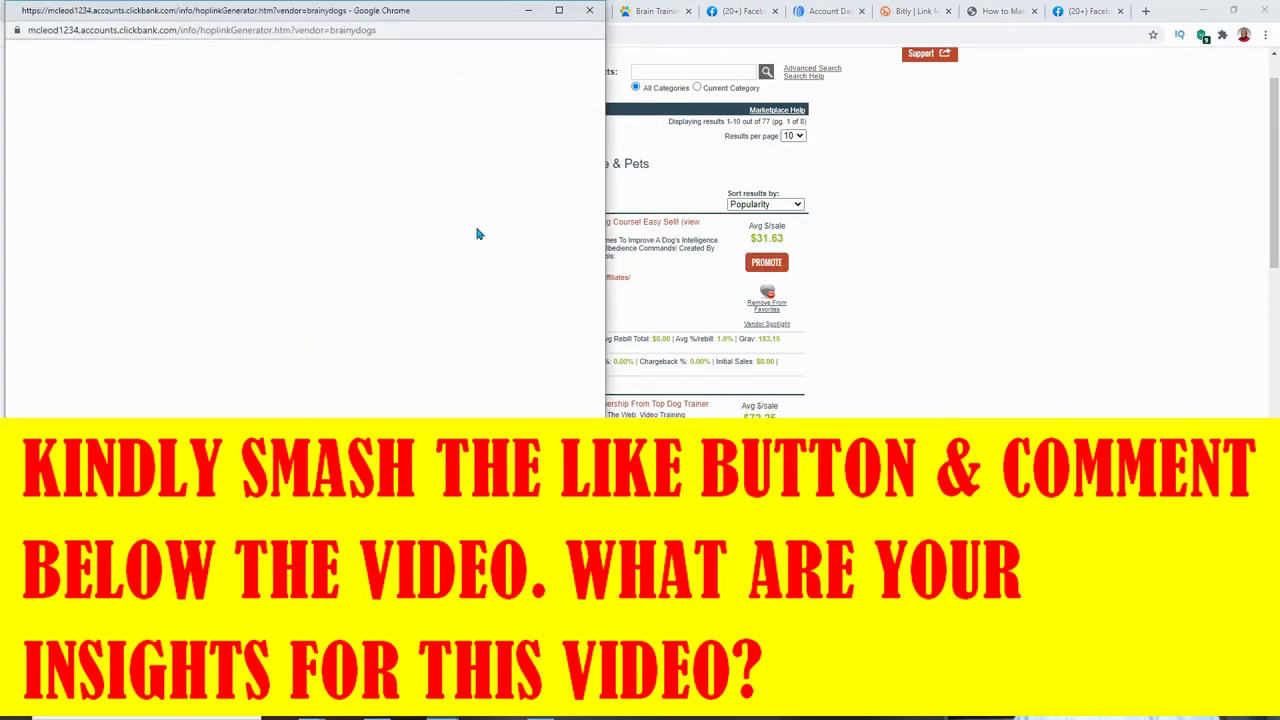
{"action": "left_click", "coordinate": [300, 184]}
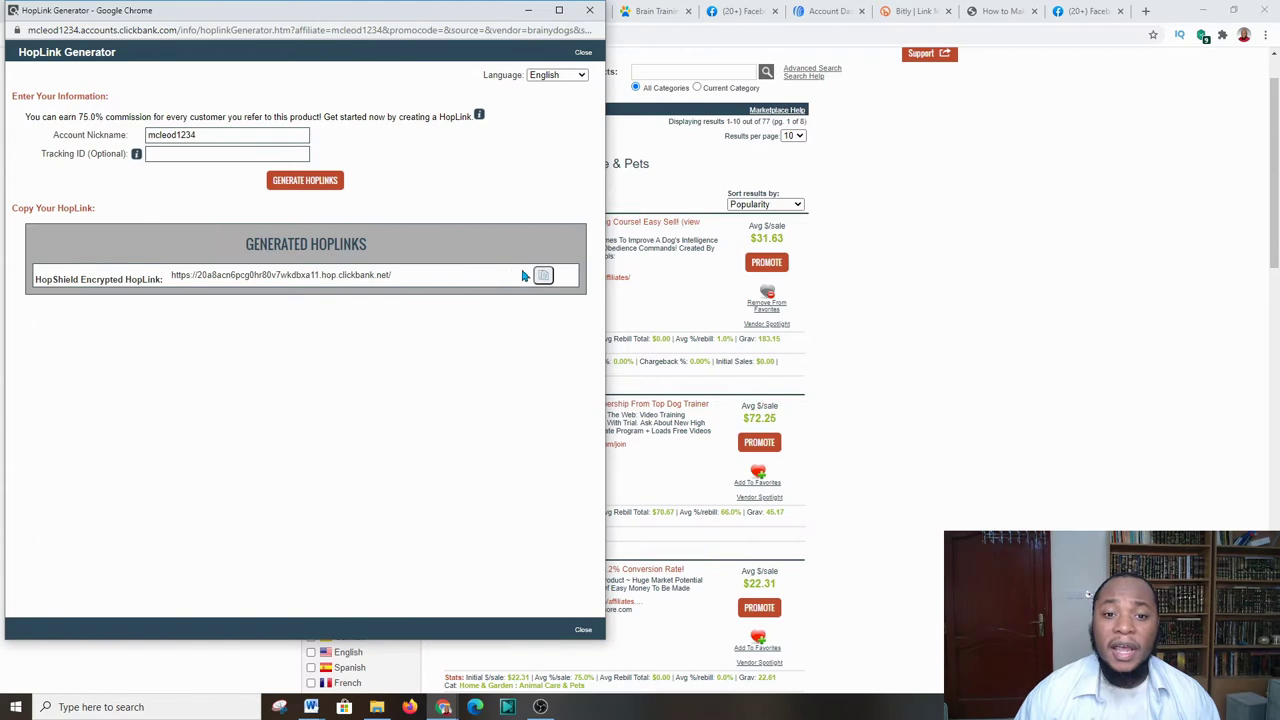
{"action": "left_click", "coordinate": [543, 279]}
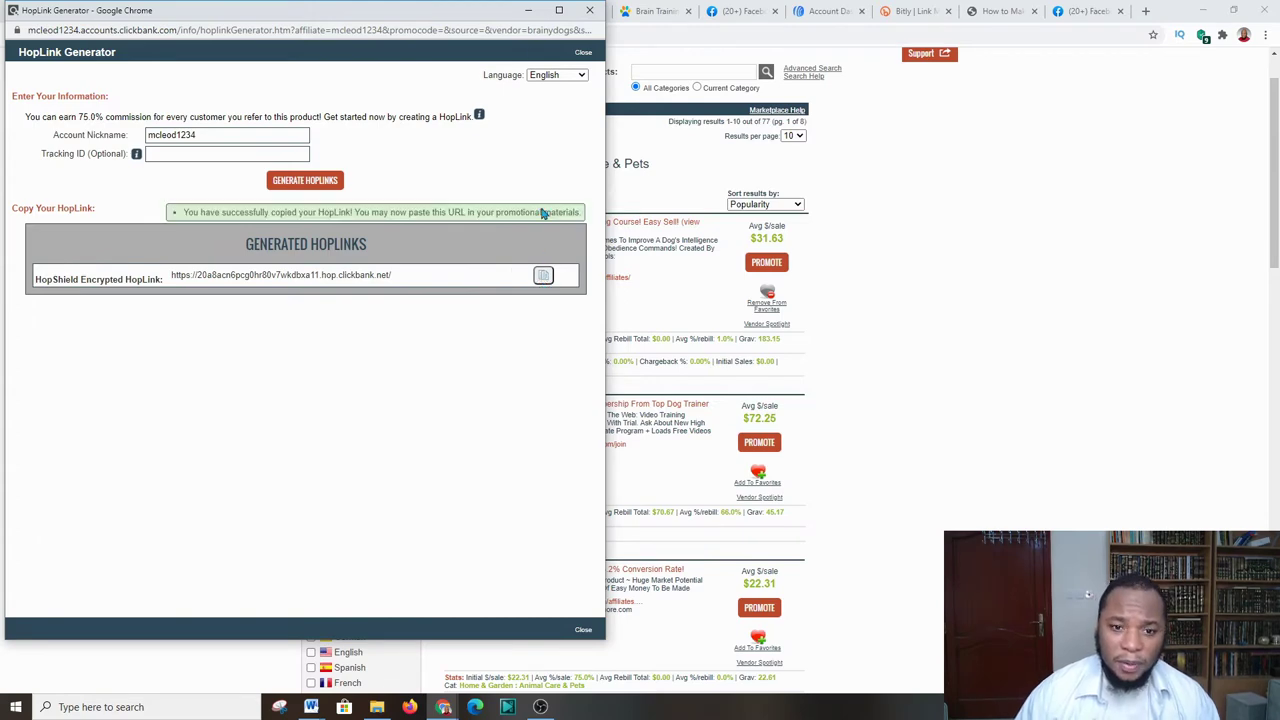
{"action": "left_click", "coordinate": [528, 10]}
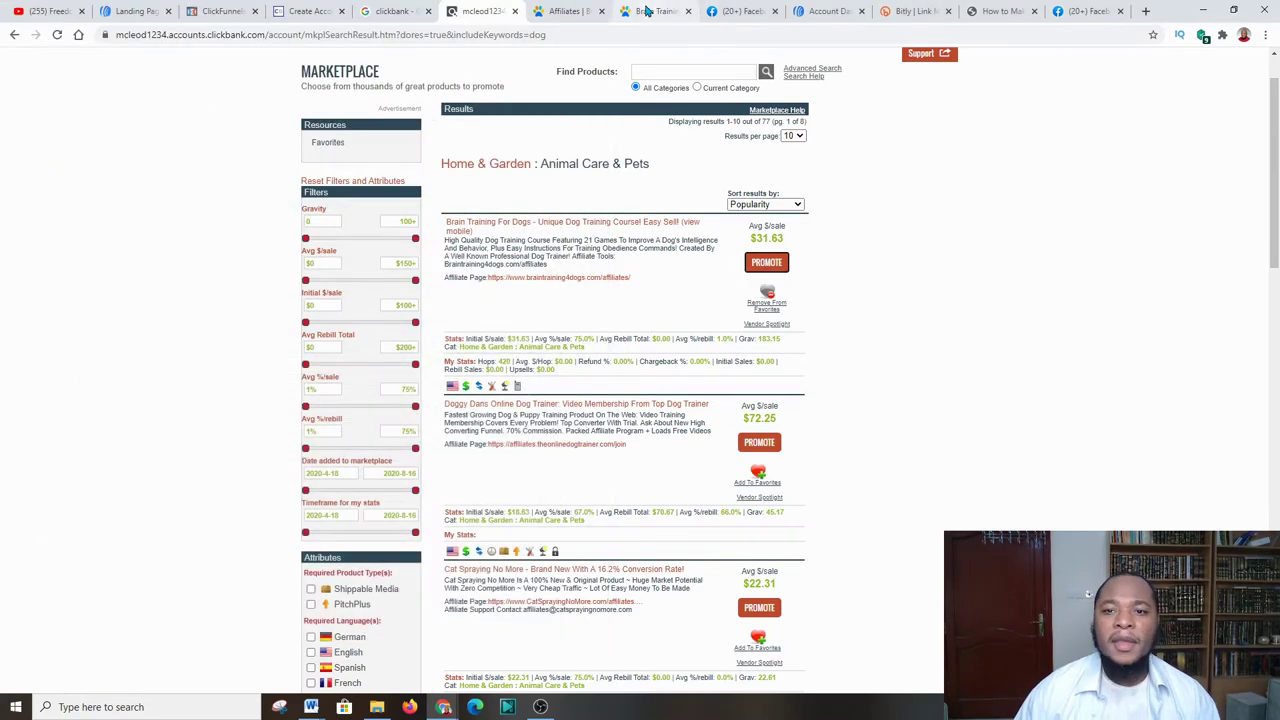
{"action": "left_click", "coordinate": [820, 10]}
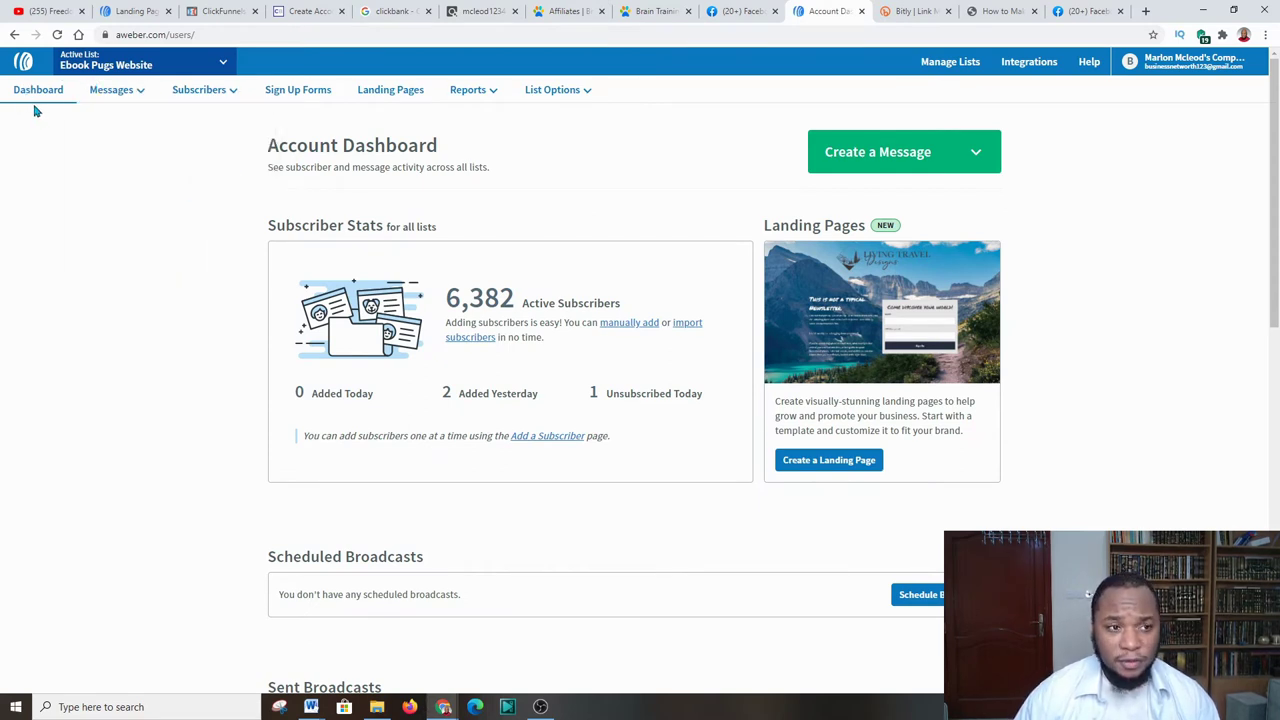
{"action": "mouse_move", "coordinate": [118, 89]}
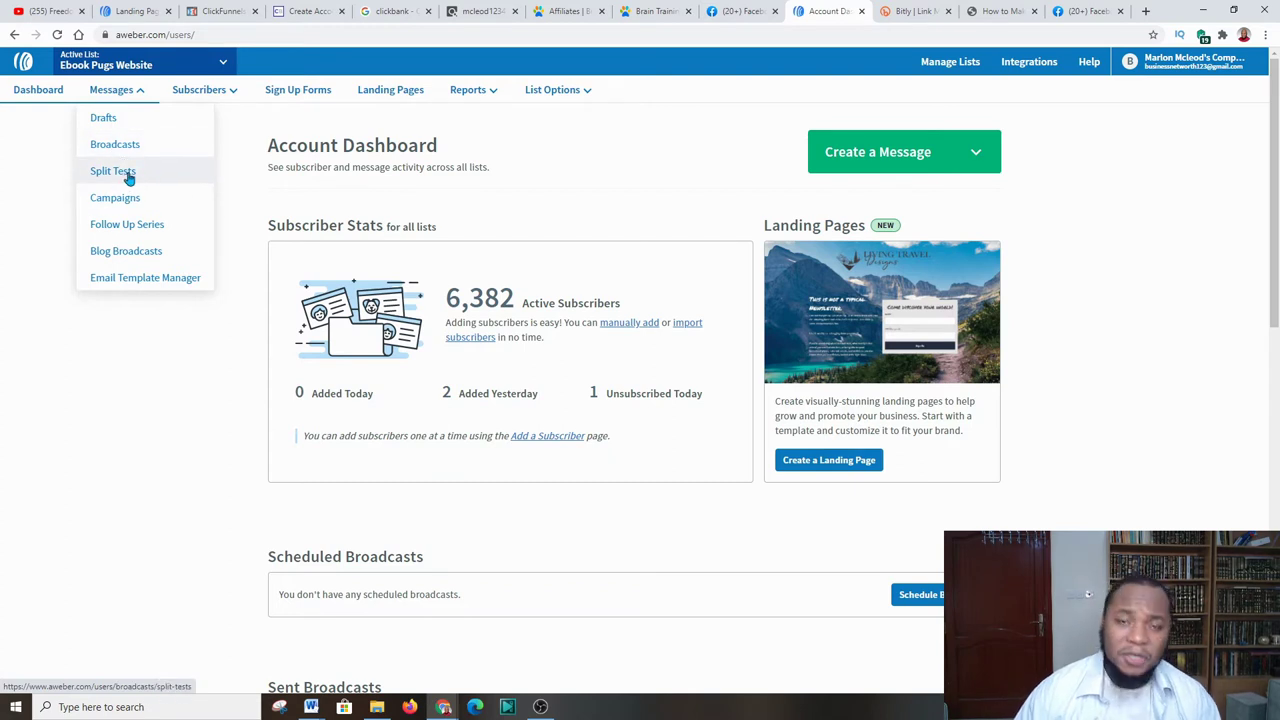
{"action": "mouse_move", "coordinate": [196, 97]}
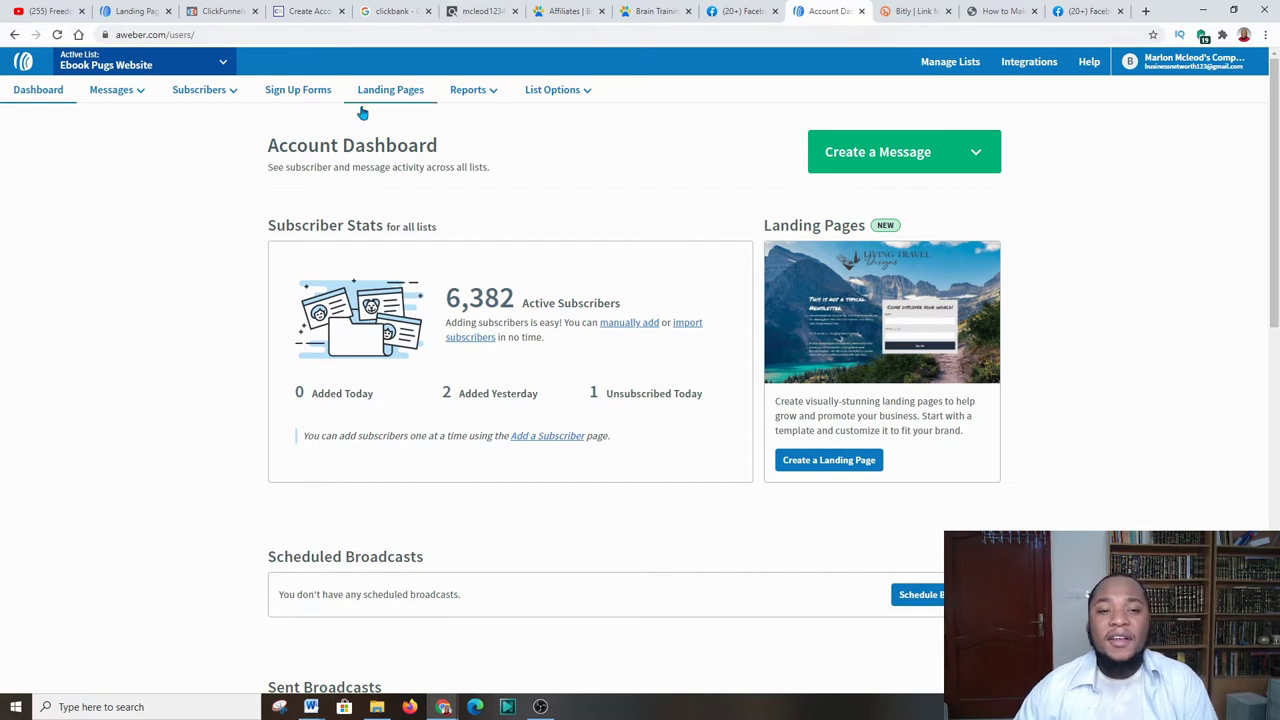
- View AWeber's Landing Pages list with the published Untitled Landing Page, then go to Facebook
{"action": "left_click", "coordinate": [390, 97]}
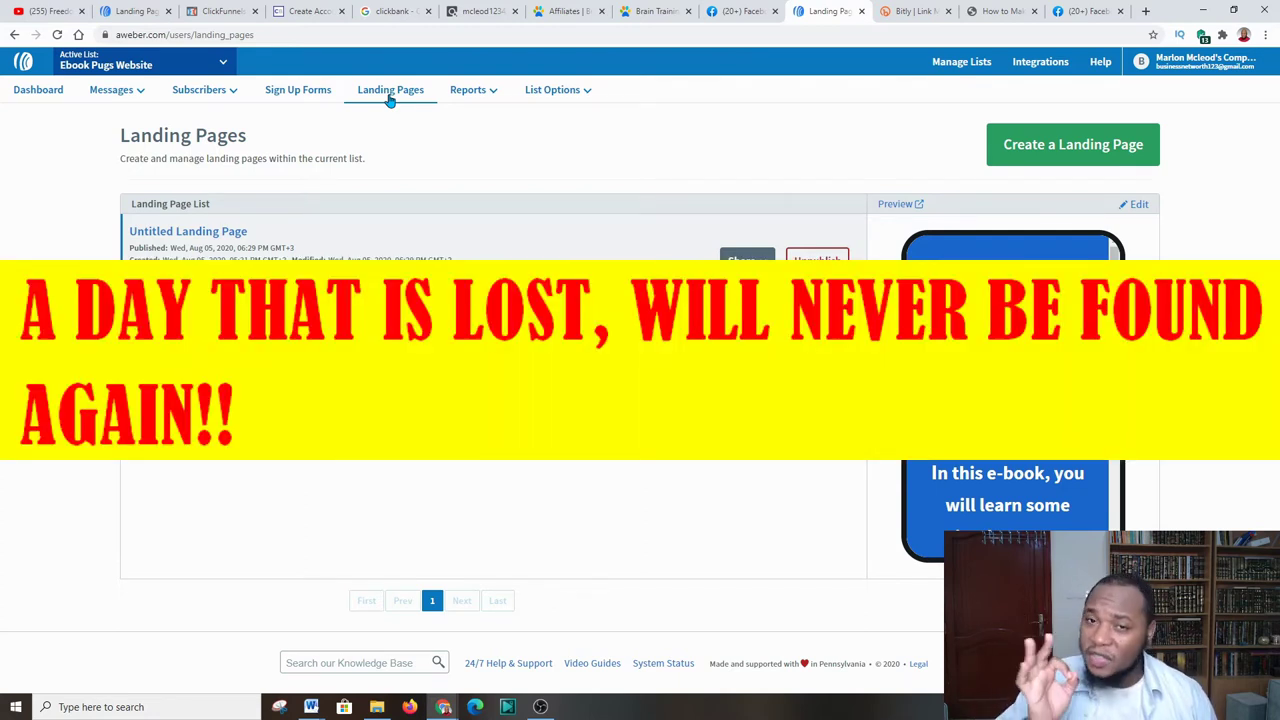
{"action": "left_click", "coordinate": [1085, 11]}
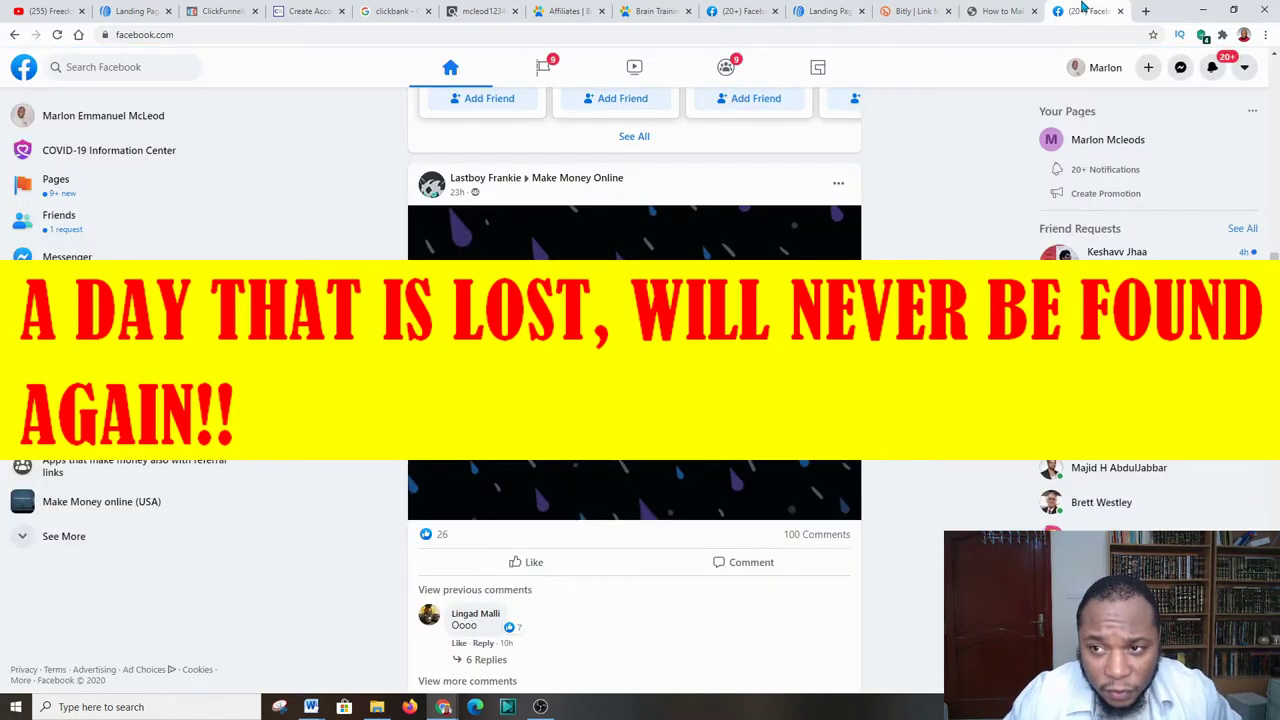
- Leave the Facebook news feed and return to AWeber's Landing Pages list
{"action": "scroll", "coordinate": [790, 232], "scroll_direction": "up", "scroll_amount": 2}
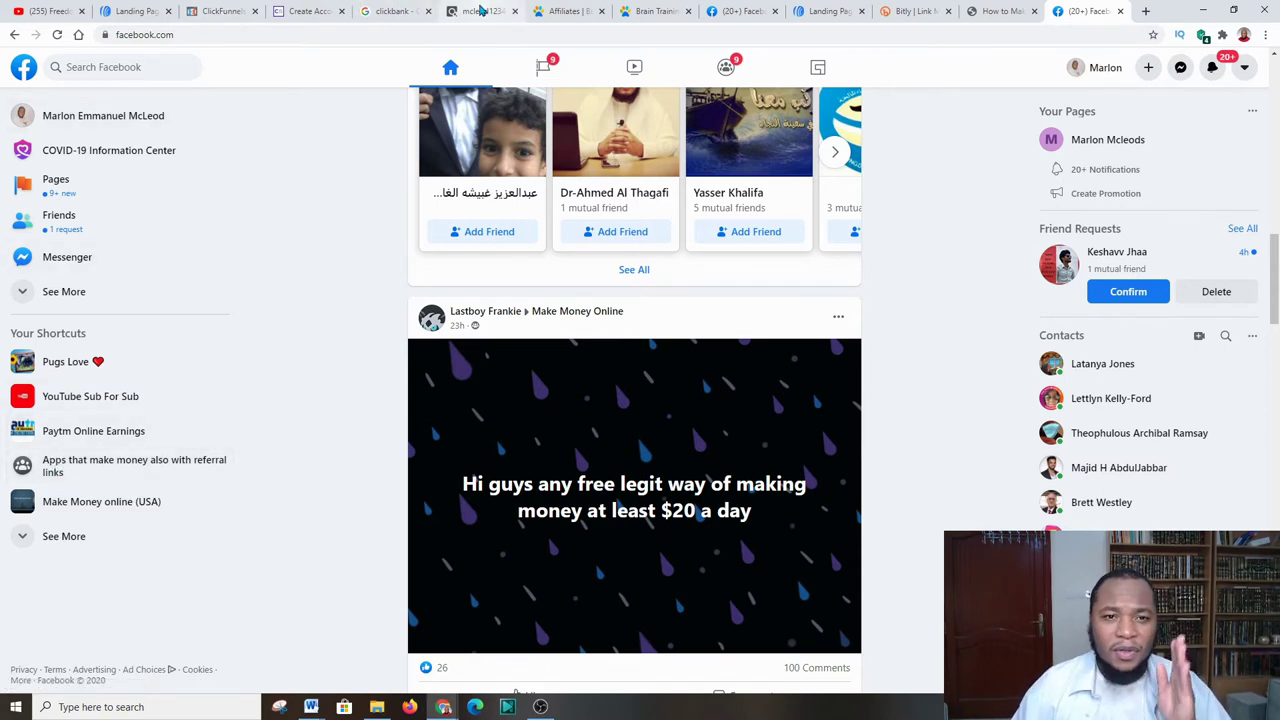
{"action": "left_click", "coordinate": [818, 10]}
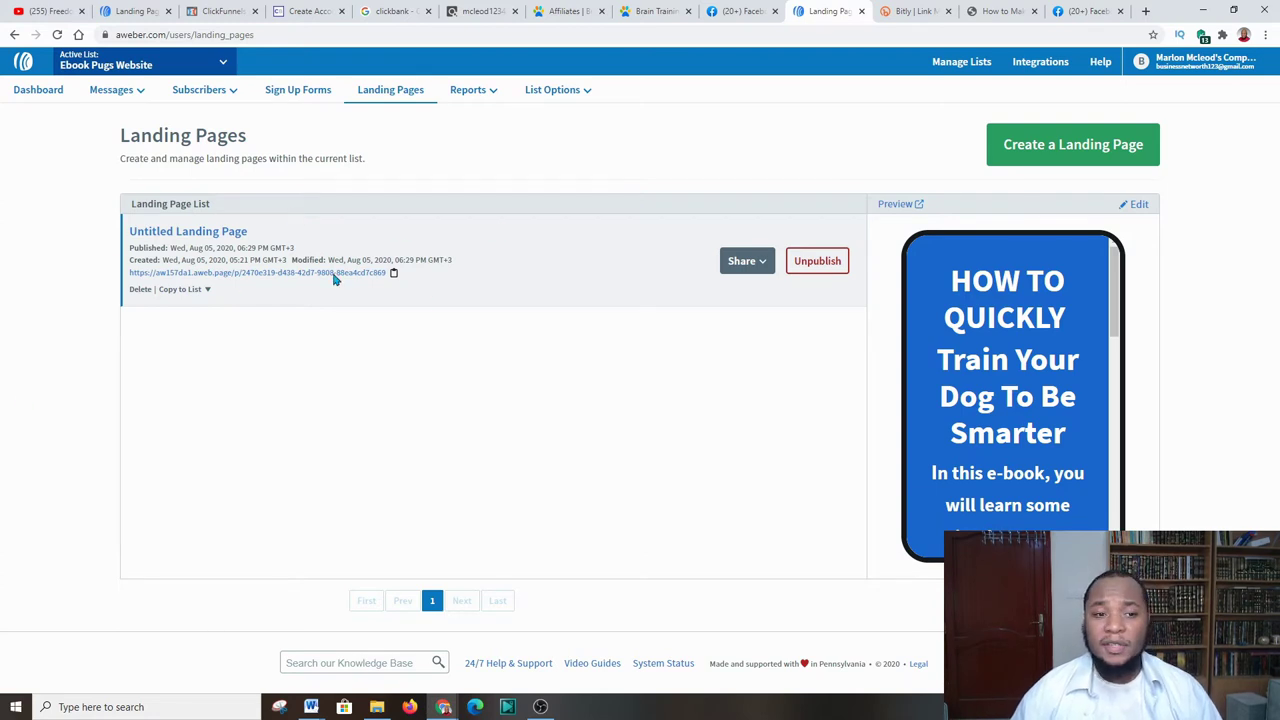
- Preview the 'How To Quickly Train Your Dog To Be Smarter' page in a new tab, then return to the list
{"action": "right_click", "coordinate": [894, 205]}
{"action": "left_click", "coordinate": [910, 216]}
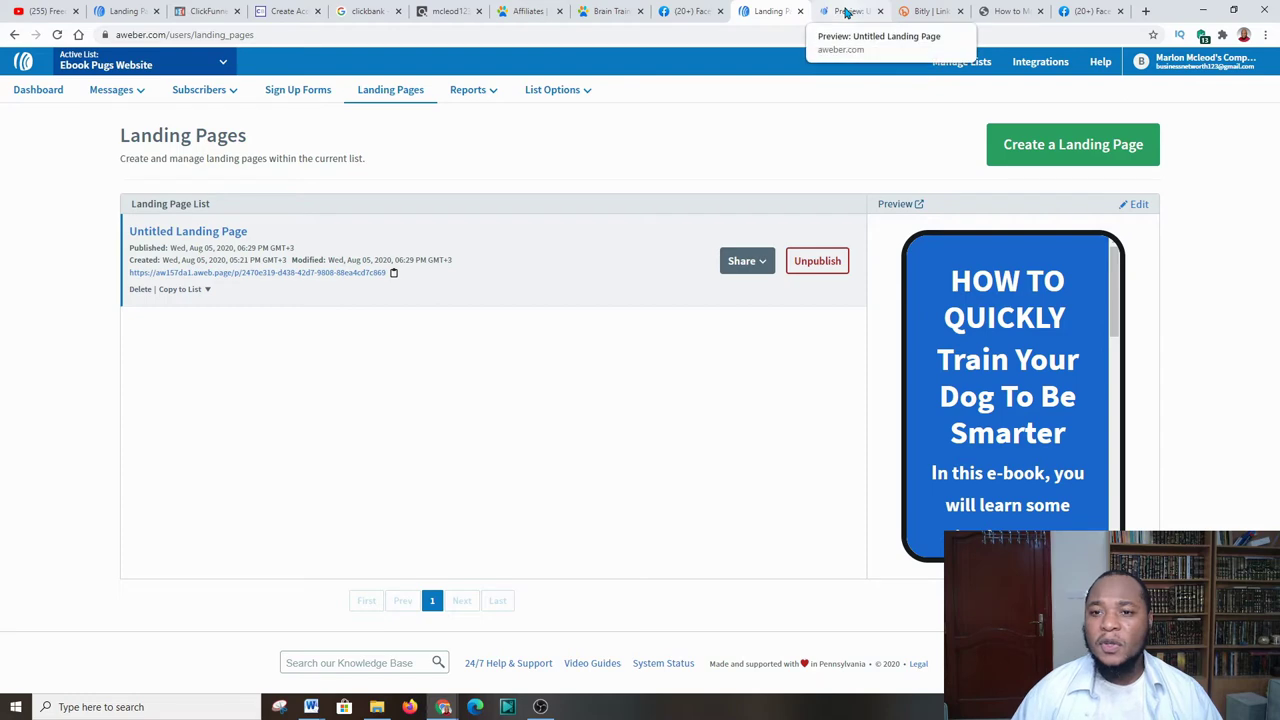
{"action": "left_click", "coordinate": [845, 12]}
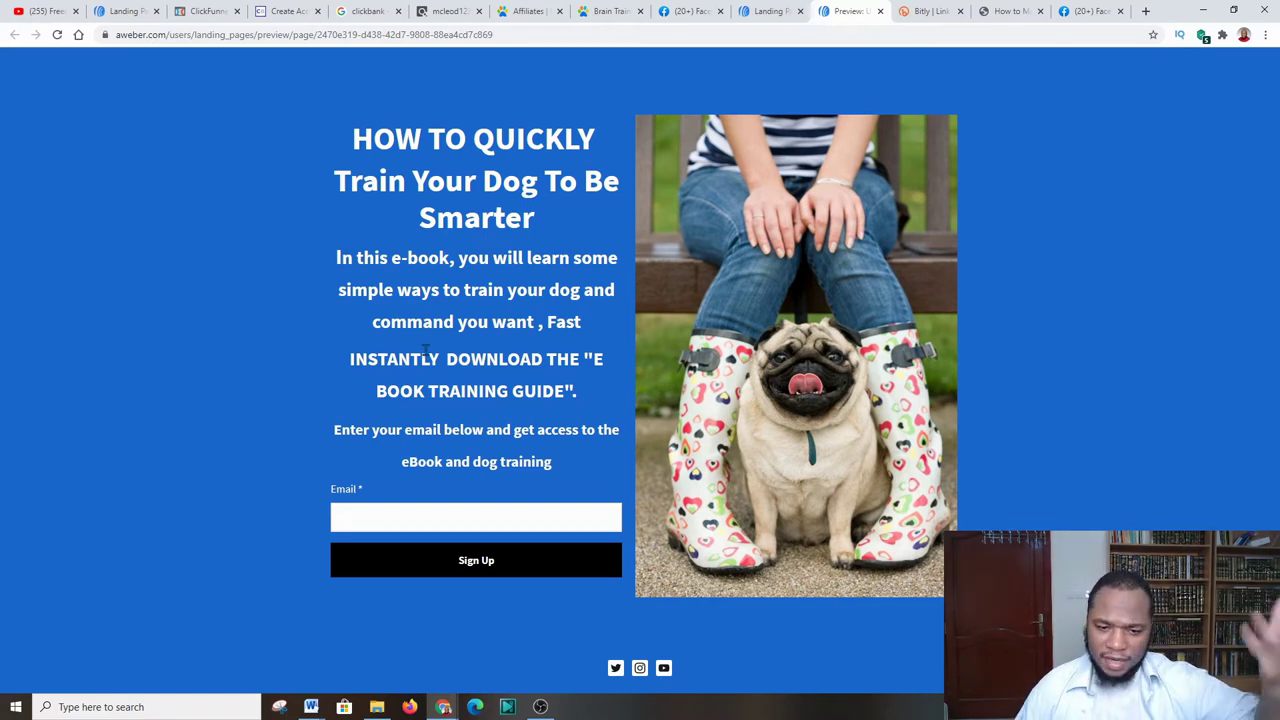
{"action": "left_click", "coordinate": [765, 12]}
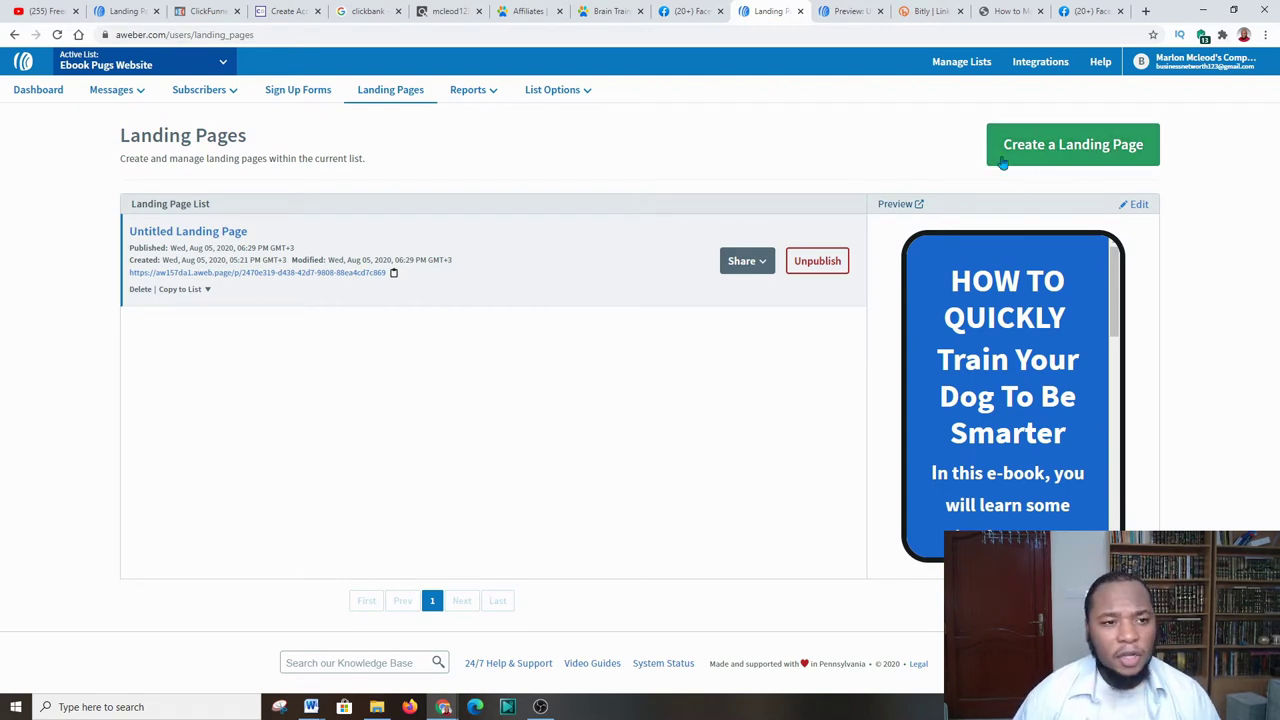
- Switch the active list to General Pugs Owners and begin a new landing page
{"action": "left_click", "coordinate": [92, 65]}
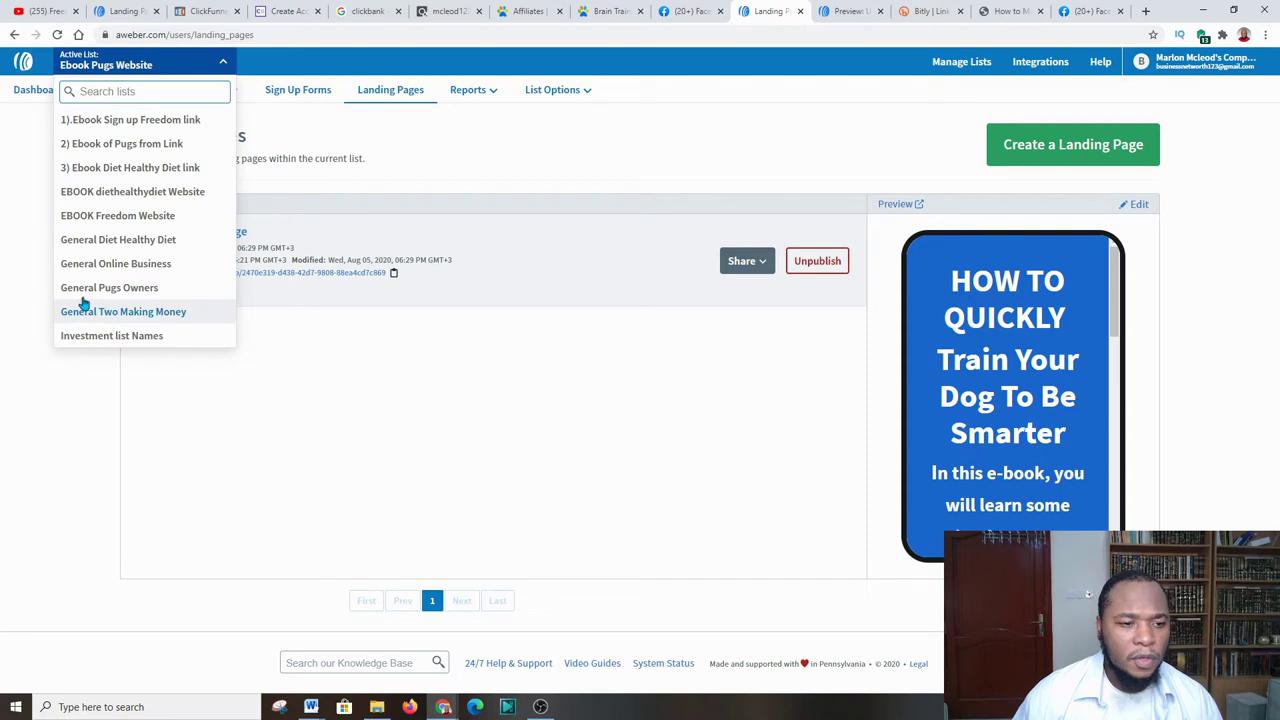
{"action": "left_click", "coordinate": [88, 289]}
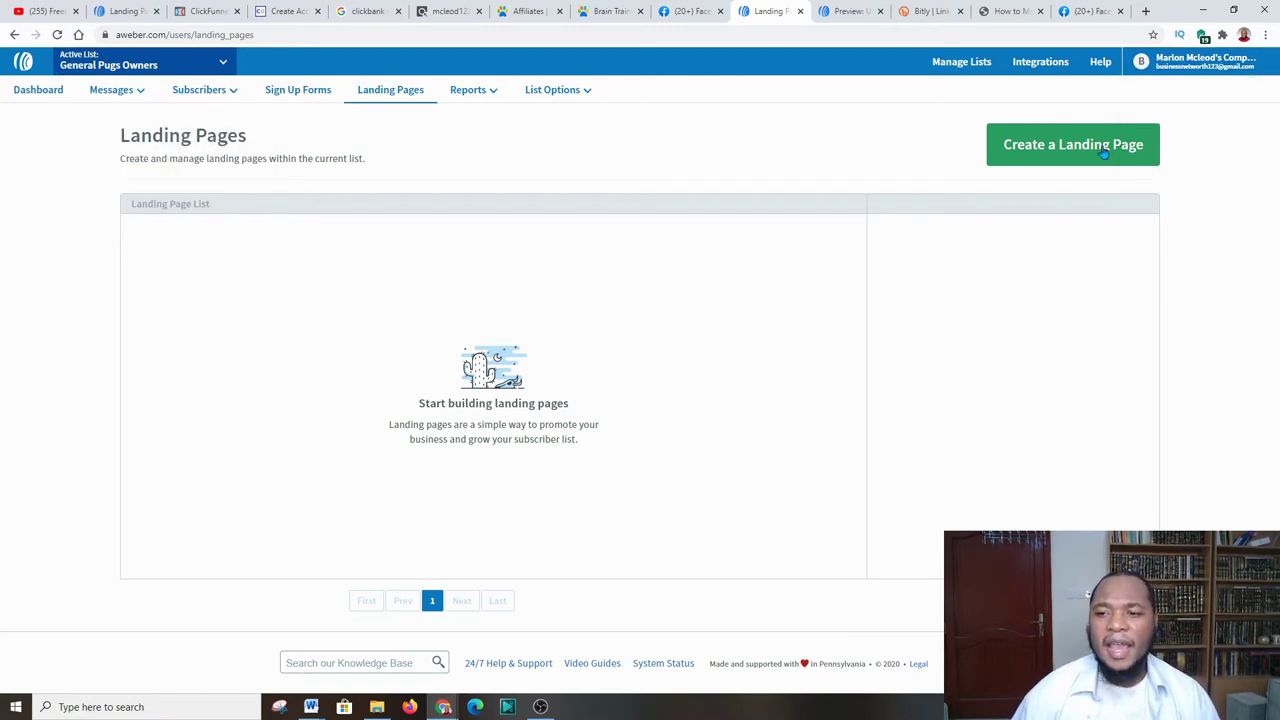
{"action": "left_click", "coordinate": [1040, 149]}
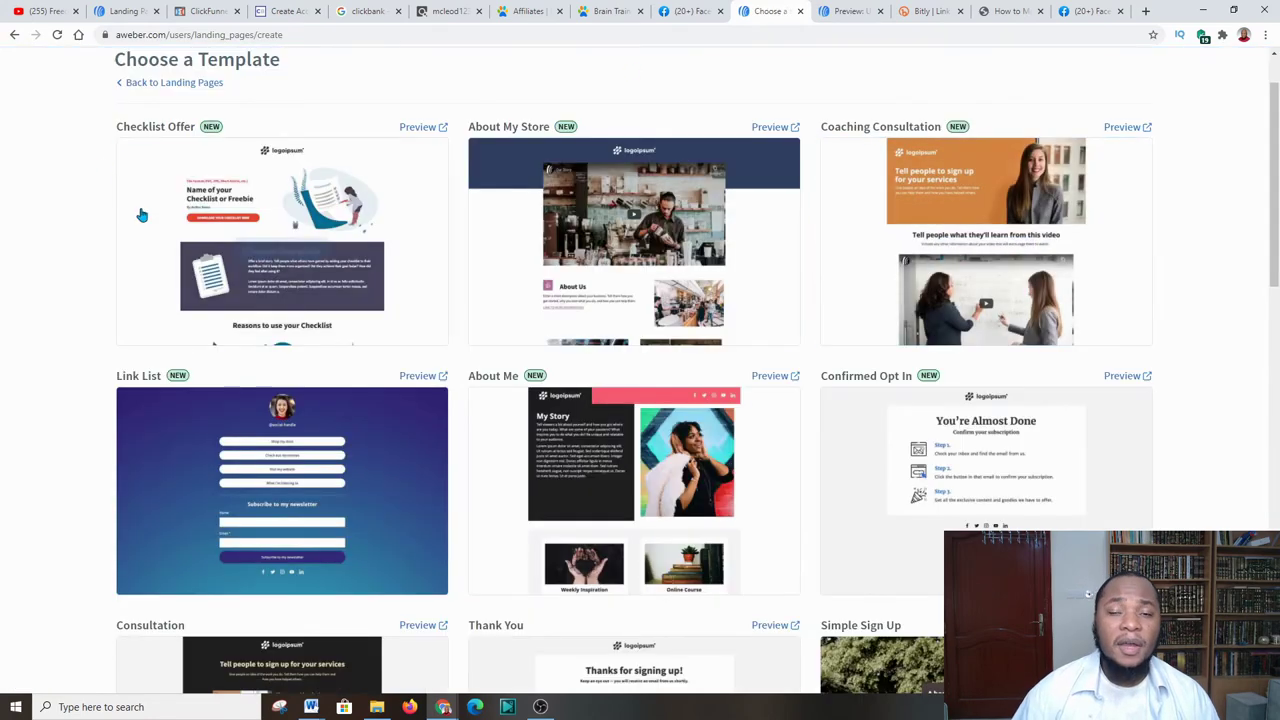
- Browse the template gallery and try the Sell a Product template
{"action": "scroll", "coordinate": [571, 195], "scroll_direction": "up", "scroll_amount": 1}
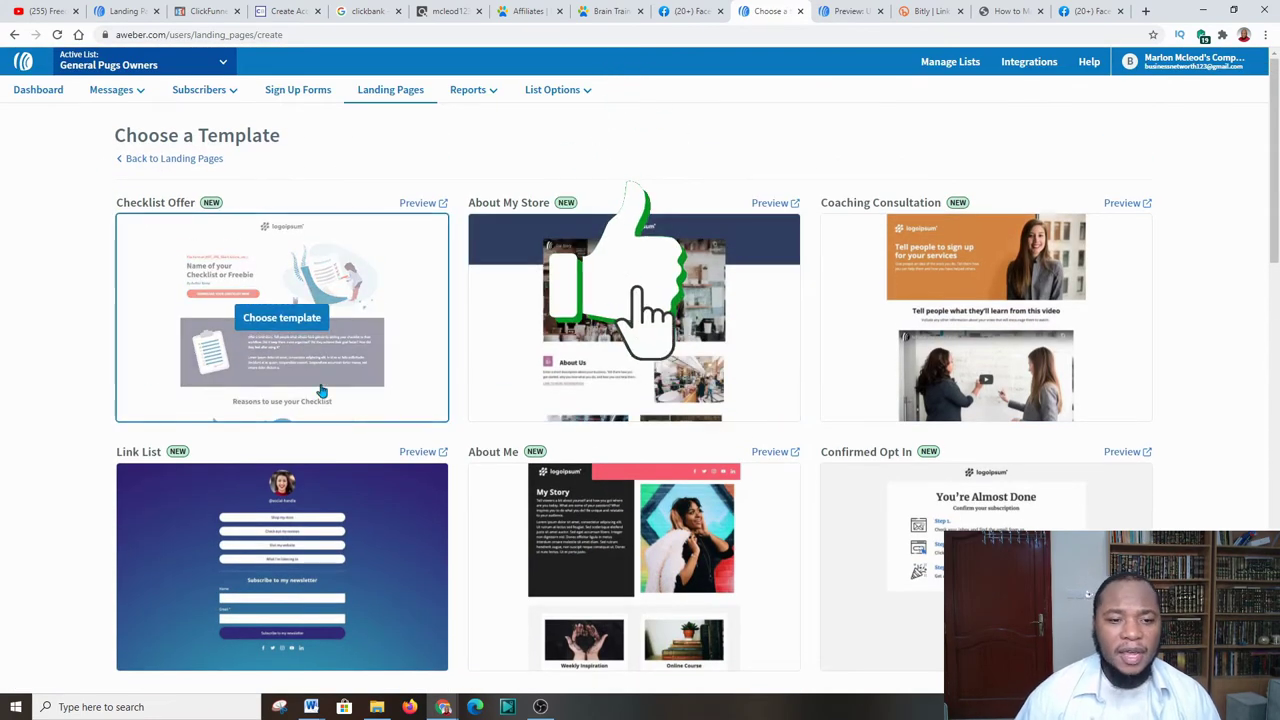
{"action": "scroll", "coordinate": [360, 277], "scroll_direction": "down", "scroll_amount": 2}
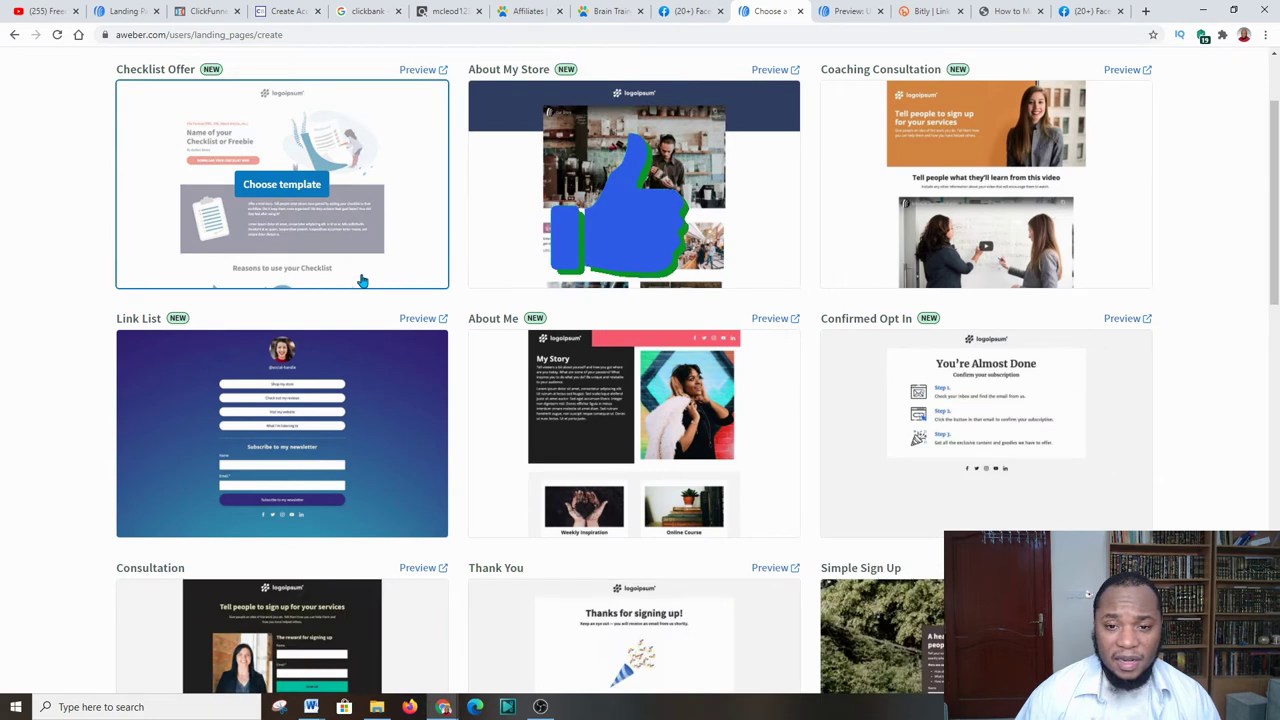
{"action": "scroll", "coordinate": [362, 282], "scroll_direction": "up", "scroll_amount": 2}
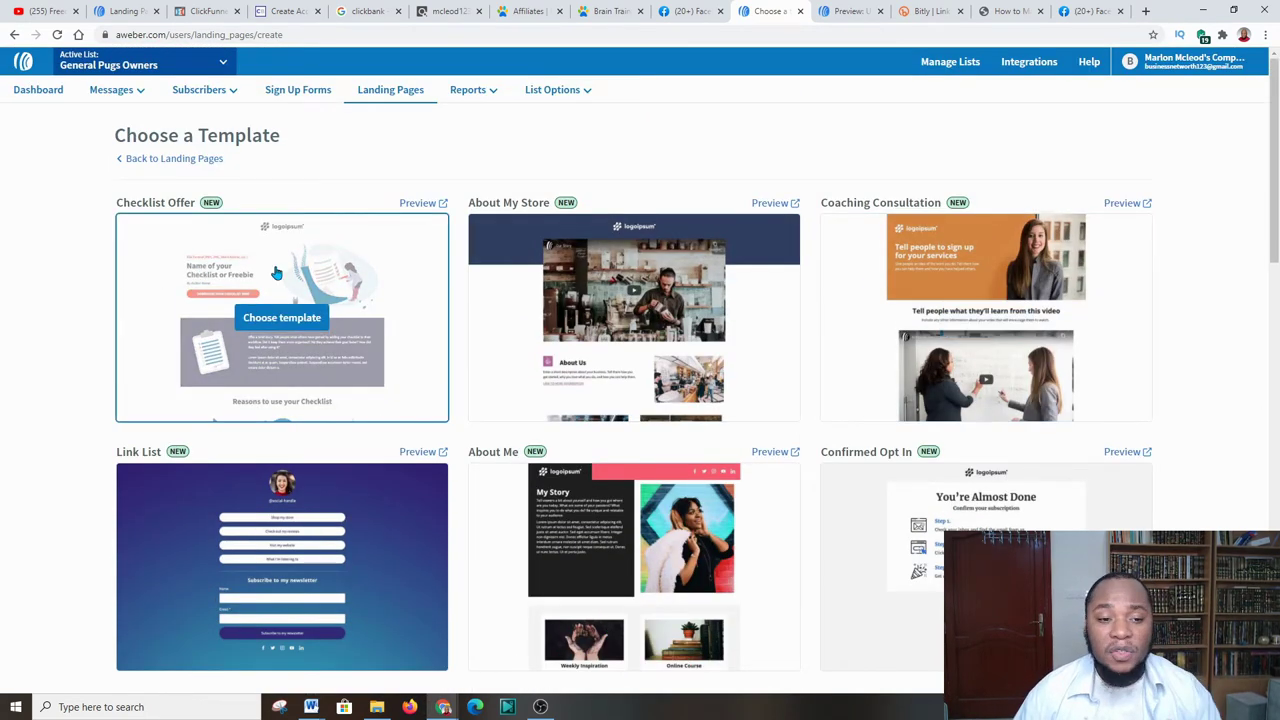
{"action": "scroll", "coordinate": [368, 285], "scroll_direction": "down", "scroll_amount": 1}
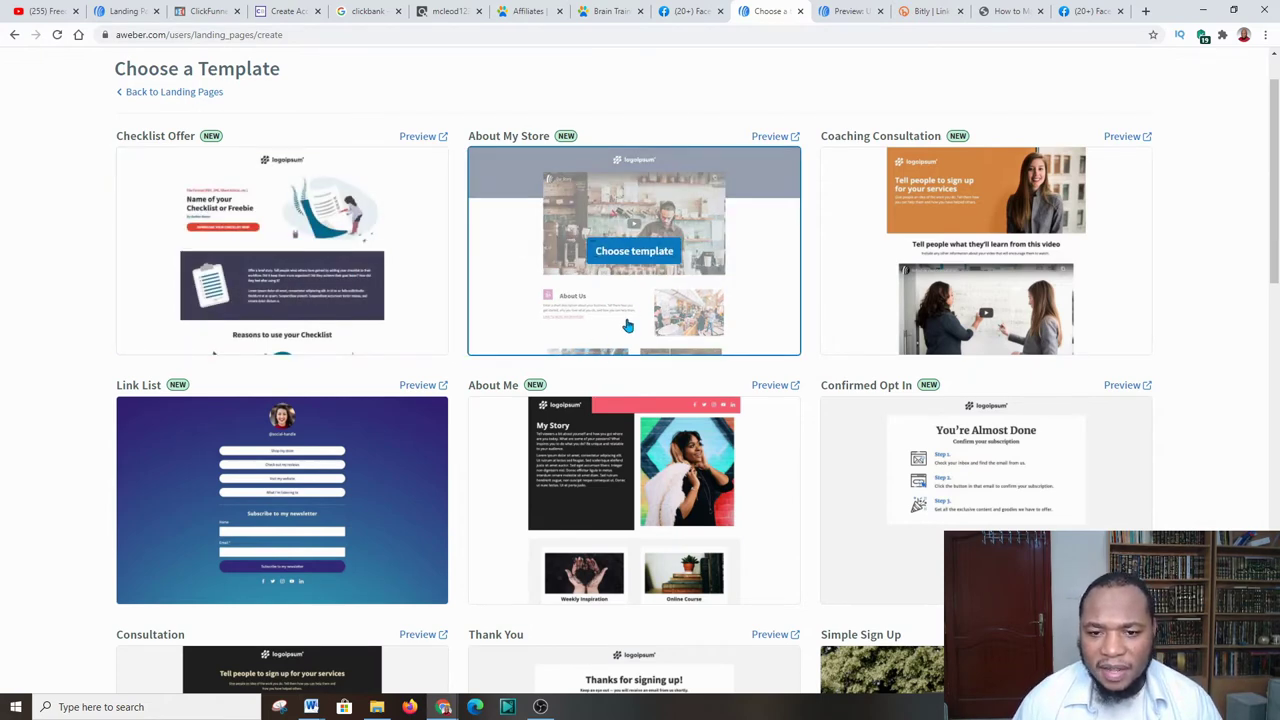
{"action": "scroll", "coordinate": [1000, 250], "scroll_direction": "down", "scroll_amount": 3}
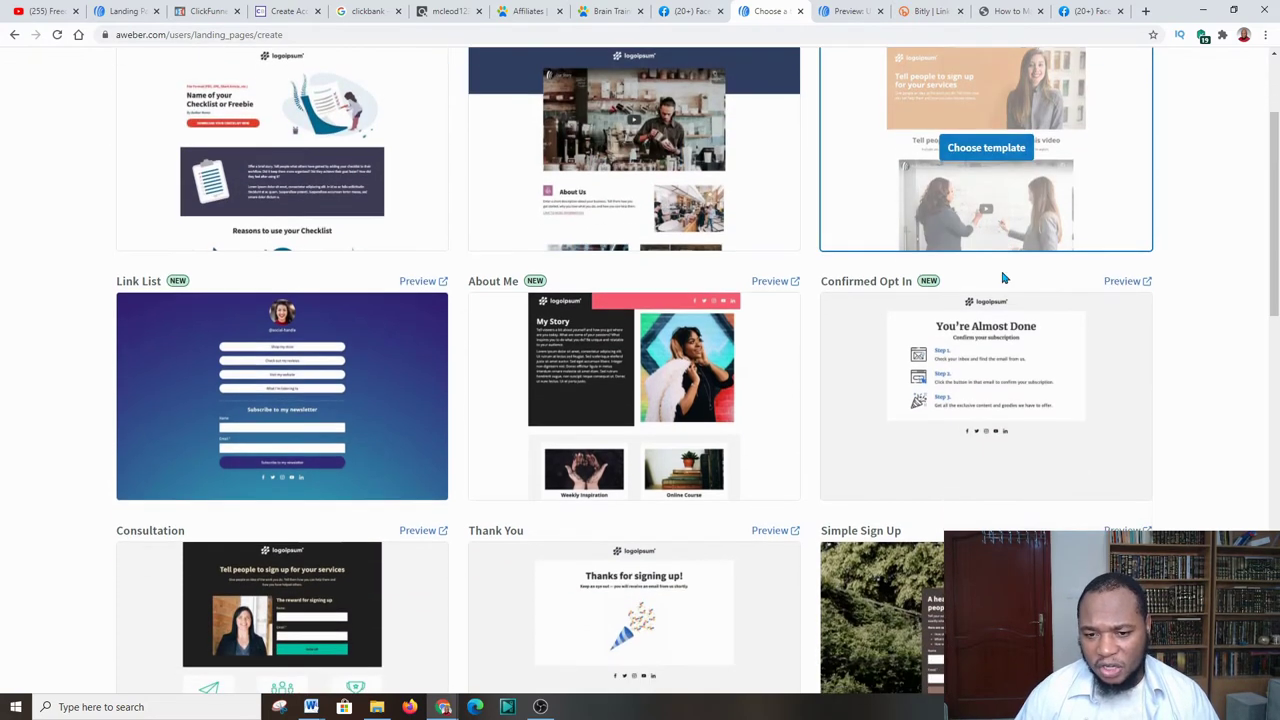
{"action": "scroll", "coordinate": [899, 391], "scroll_direction": "down", "scroll_amount": 2}
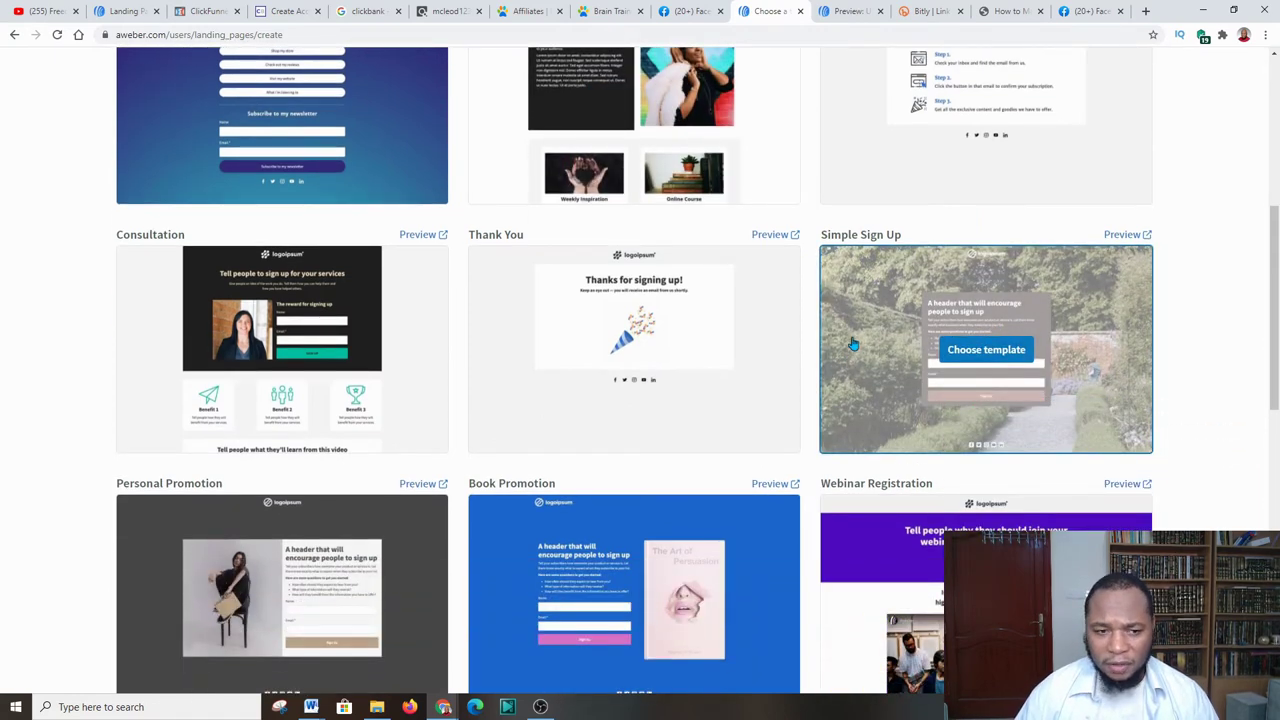
{"action": "scroll", "coordinate": [893, 347], "scroll_direction": "down", "scroll_amount": 3}
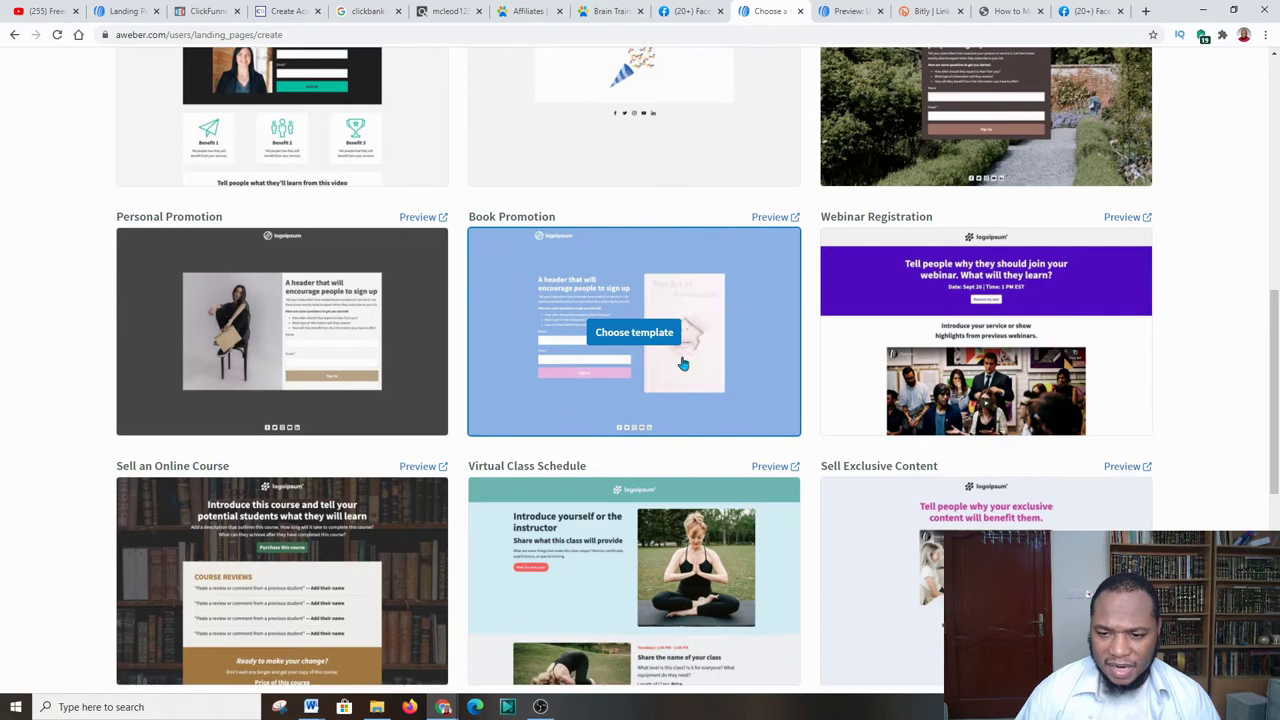
{"action": "scroll", "coordinate": [620, 363], "scroll_direction": "down", "scroll_amount": 2}
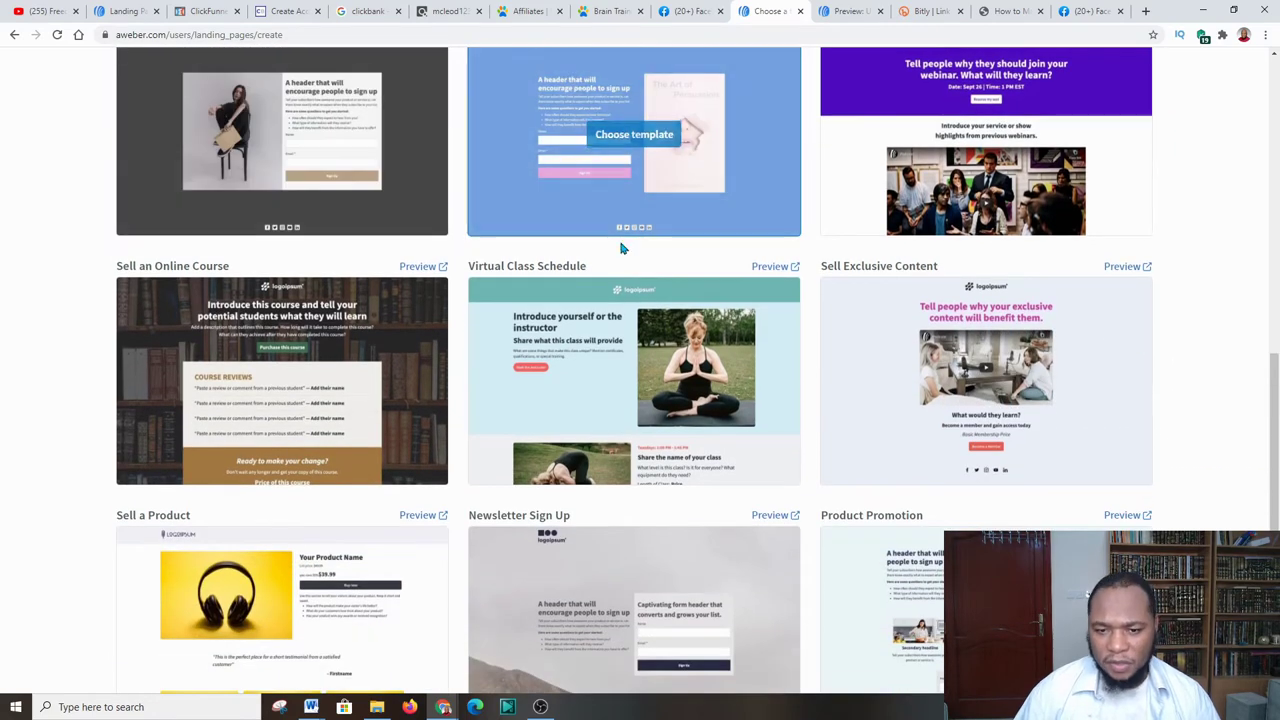
{"action": "scroll", "coordinate": [620, 248], "scroll_direction": "down", "scroll_amount": 4}
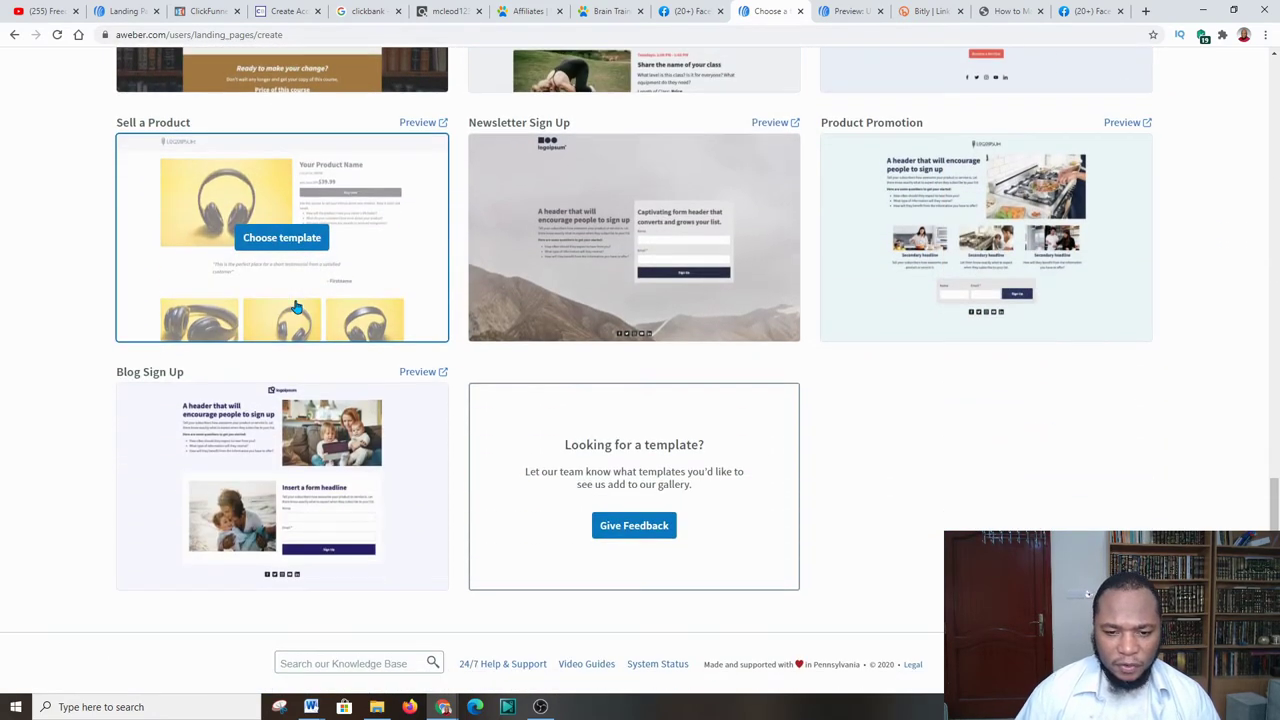
{"action": "scroll", "coordinate": [360, 353], "scroll_direction": "up", "scroll_amount": 1}
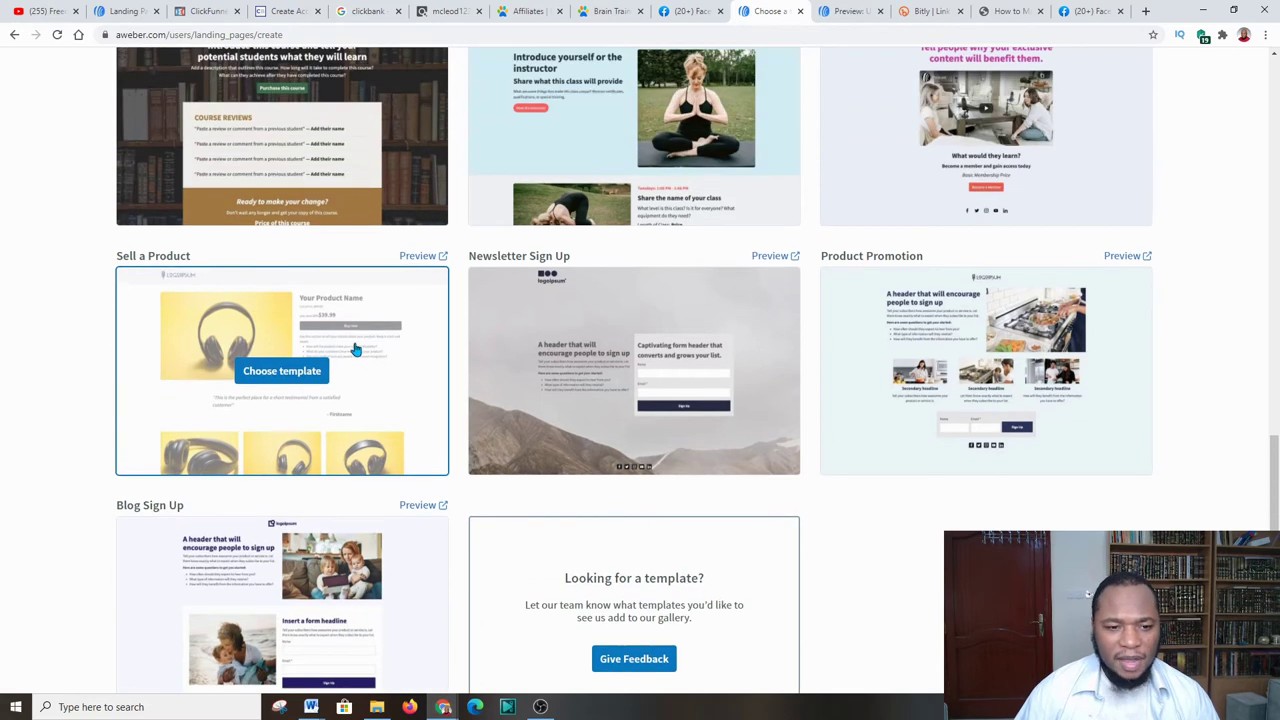
{"action": "left_click", "coordinate": [285, 371]}
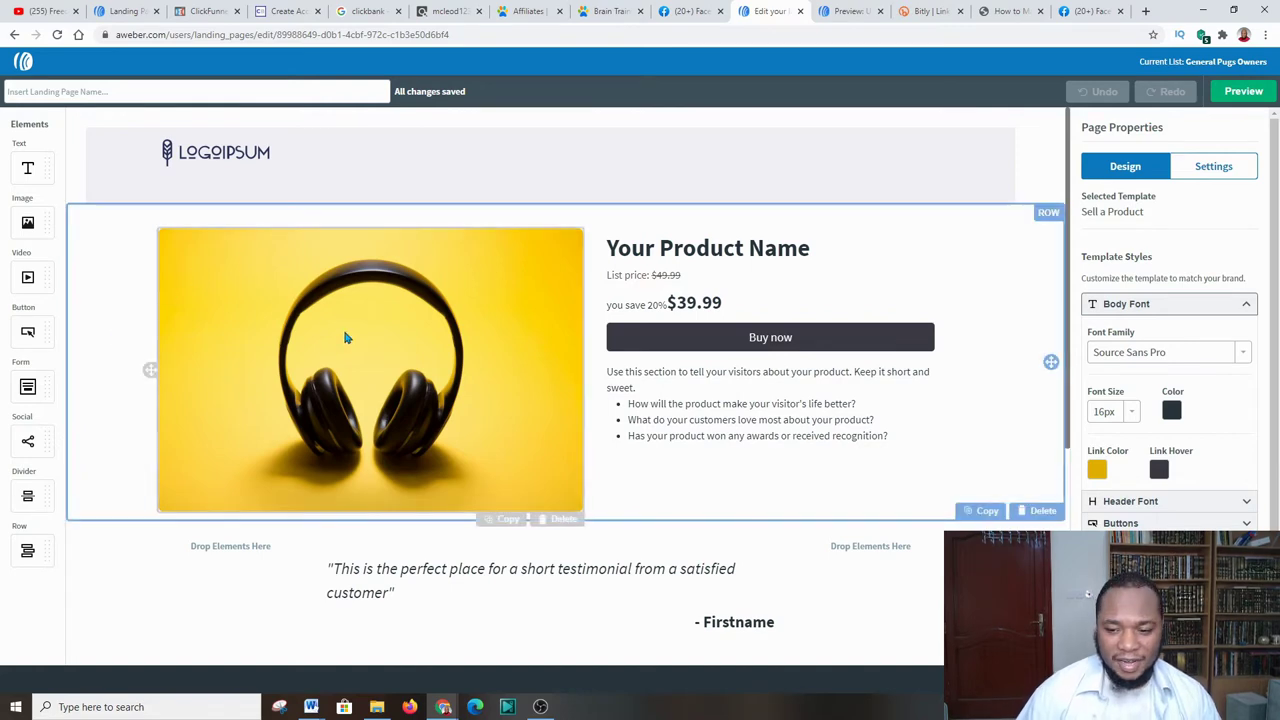
- Go back to the gallery and build the page from the Book Promotion template instead
{"action": "left_click", "coordinate": [16, 35]}
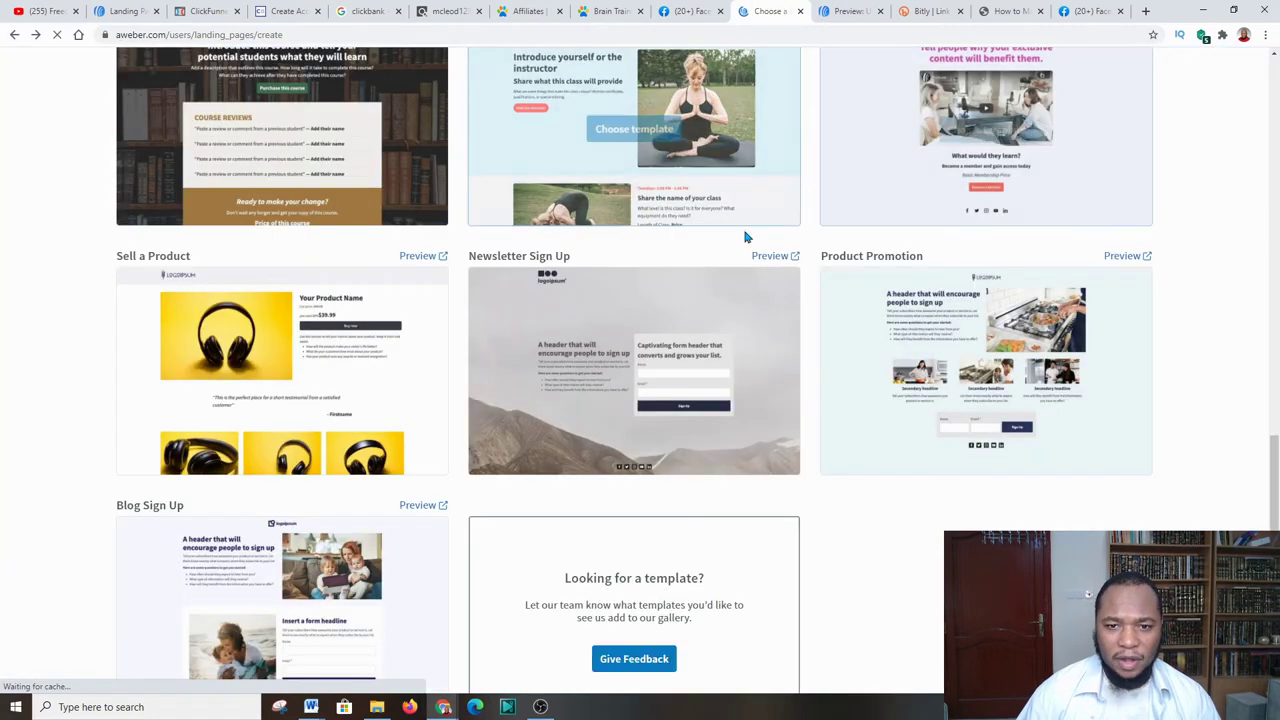
{"action": "scroll", "coordinate": [620, 455], "scroll_direction": "up", "scroll_amount": 6}
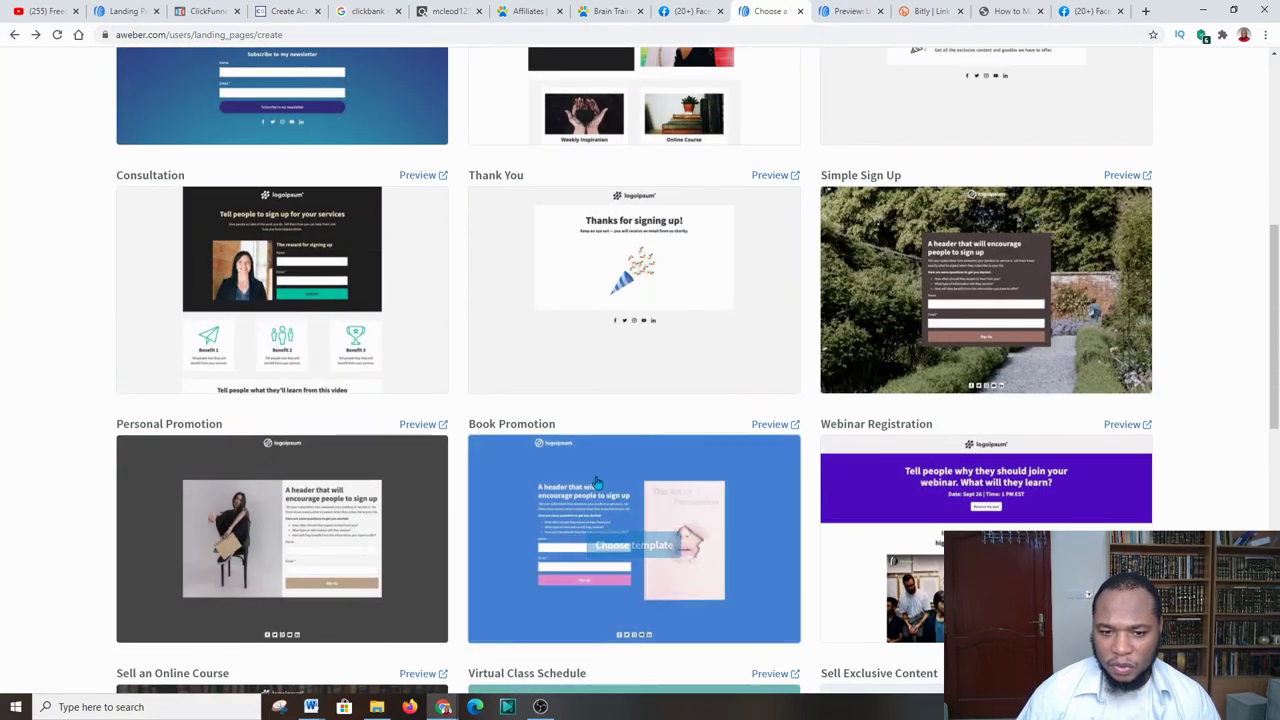
{"action": "left_click", "coordinate": [634, 543]}
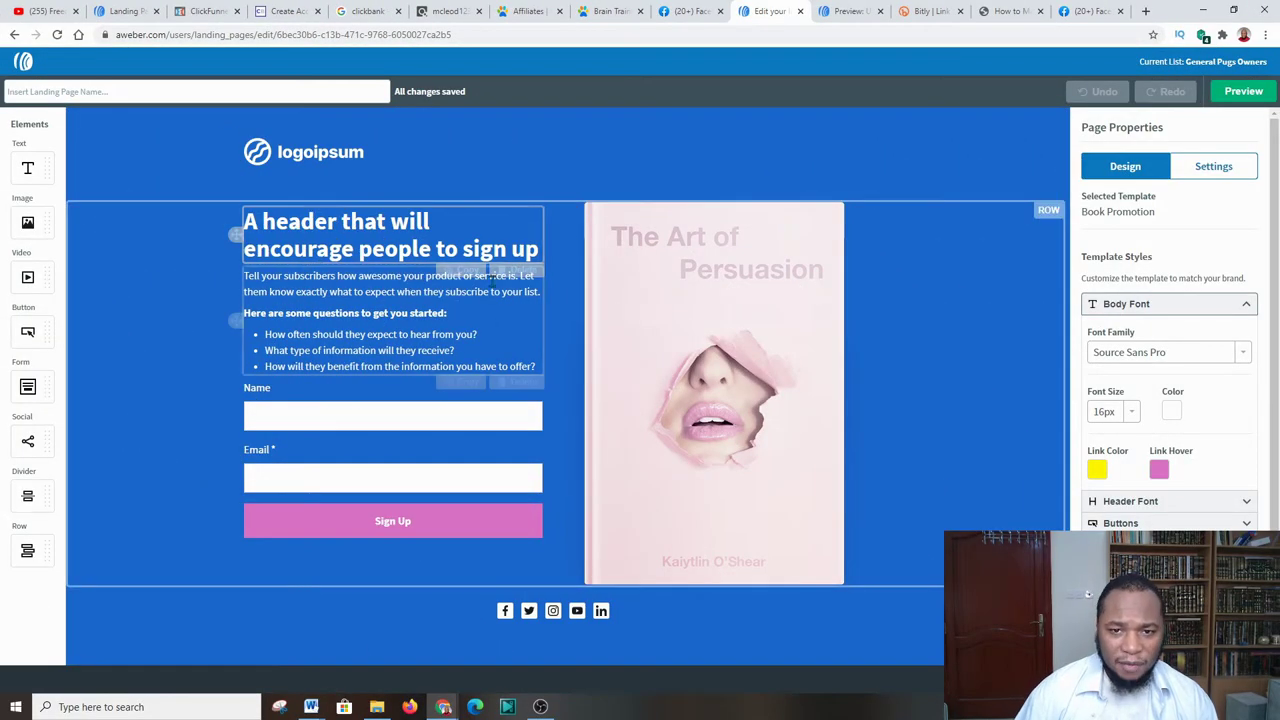
- Add a new text block beneath the page header
{"action": "left_click", "coordinate": [848, 11]}
{"action": "left_click", "coordinate": [766, 11]}
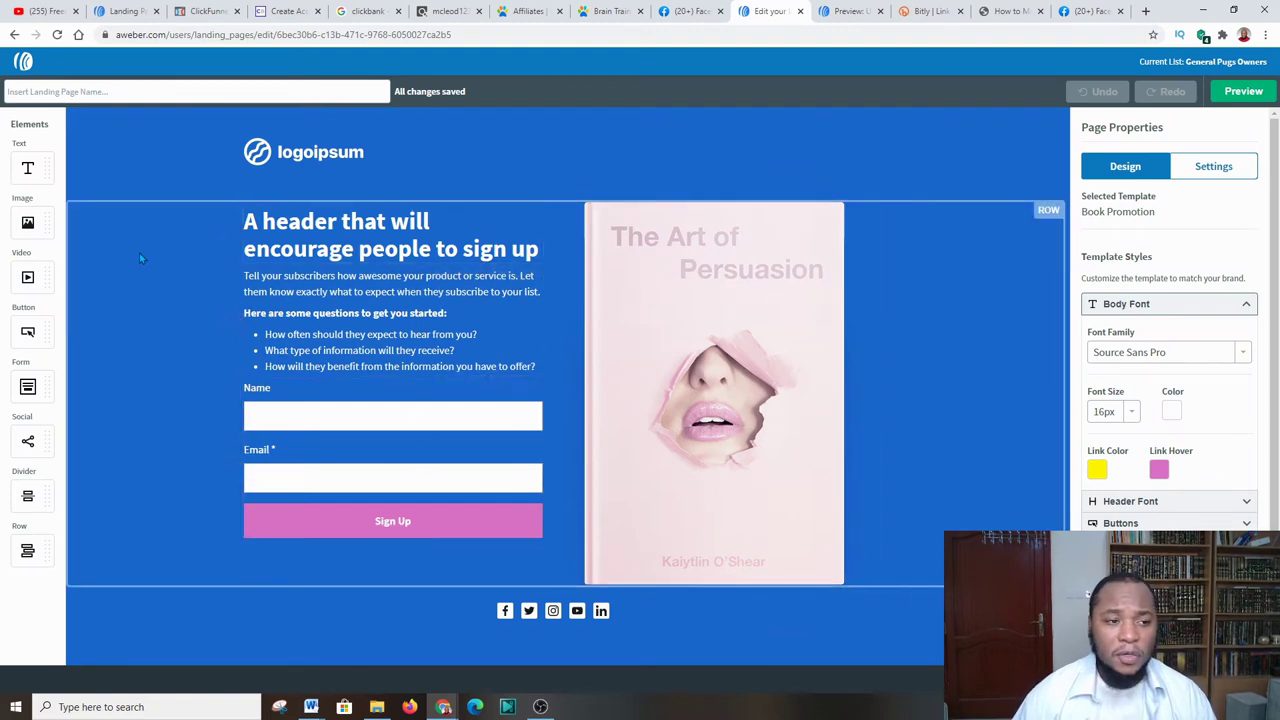
{"action": "left_click_drag", "start_coordinate": [28, 167], "coordinate": [415, 284]}
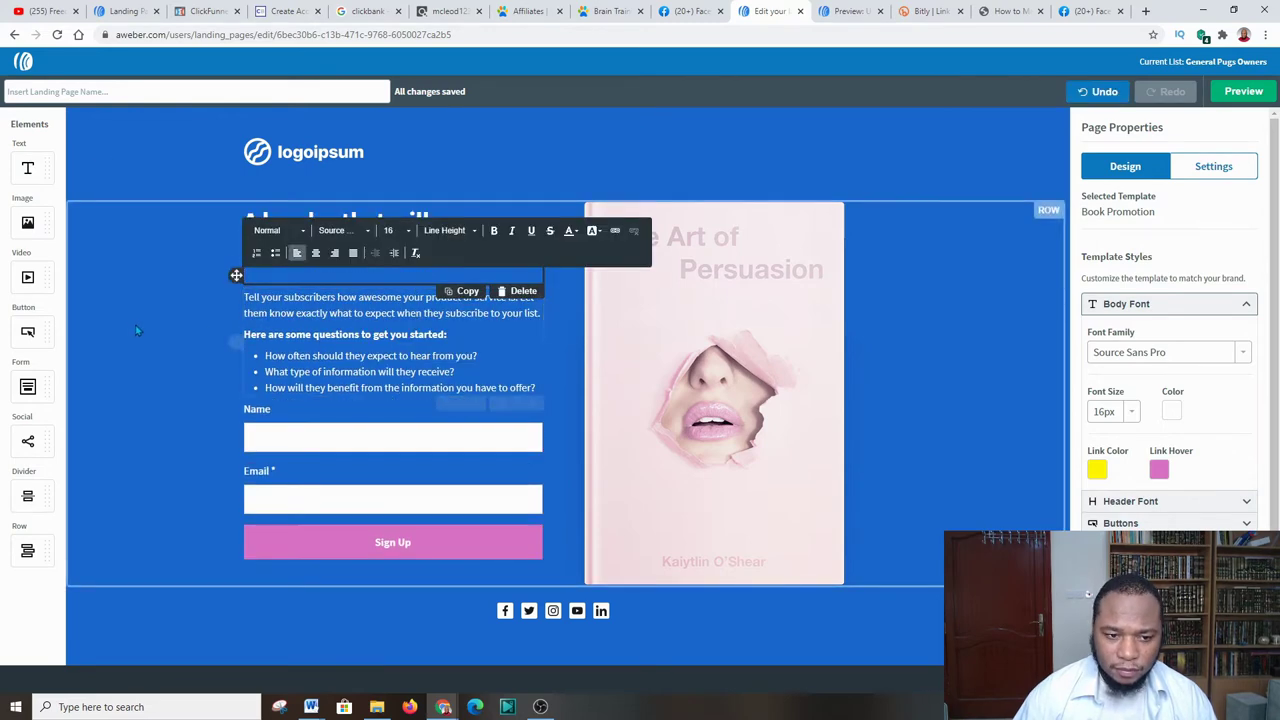
{"action": "left_click", "coordinate": [182, 270]}
- Add an image block and a video block above the book cover
{"action": "left_click_drag", "start_coordinate": [36, 235], "coordinate": [689, 307]}
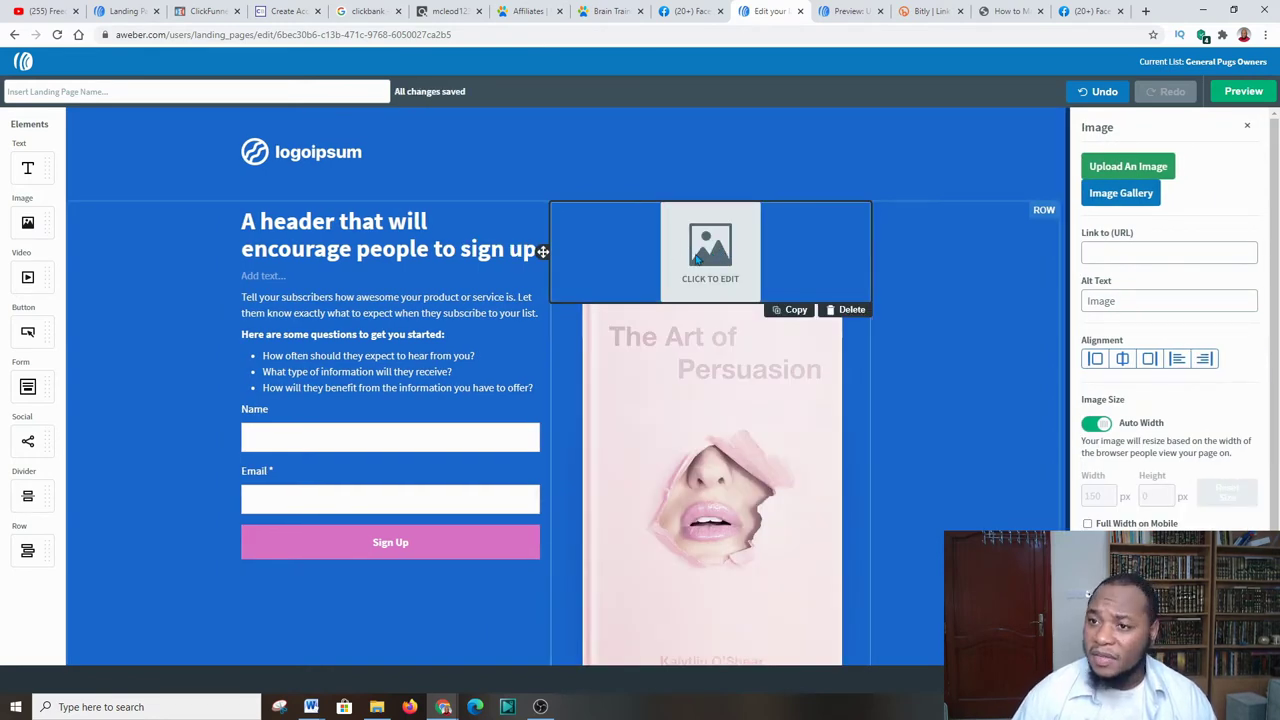
{"action": "scroll", "coordinate": [720, 275], "scroll_direction": "down", "scroll_amount": 1}
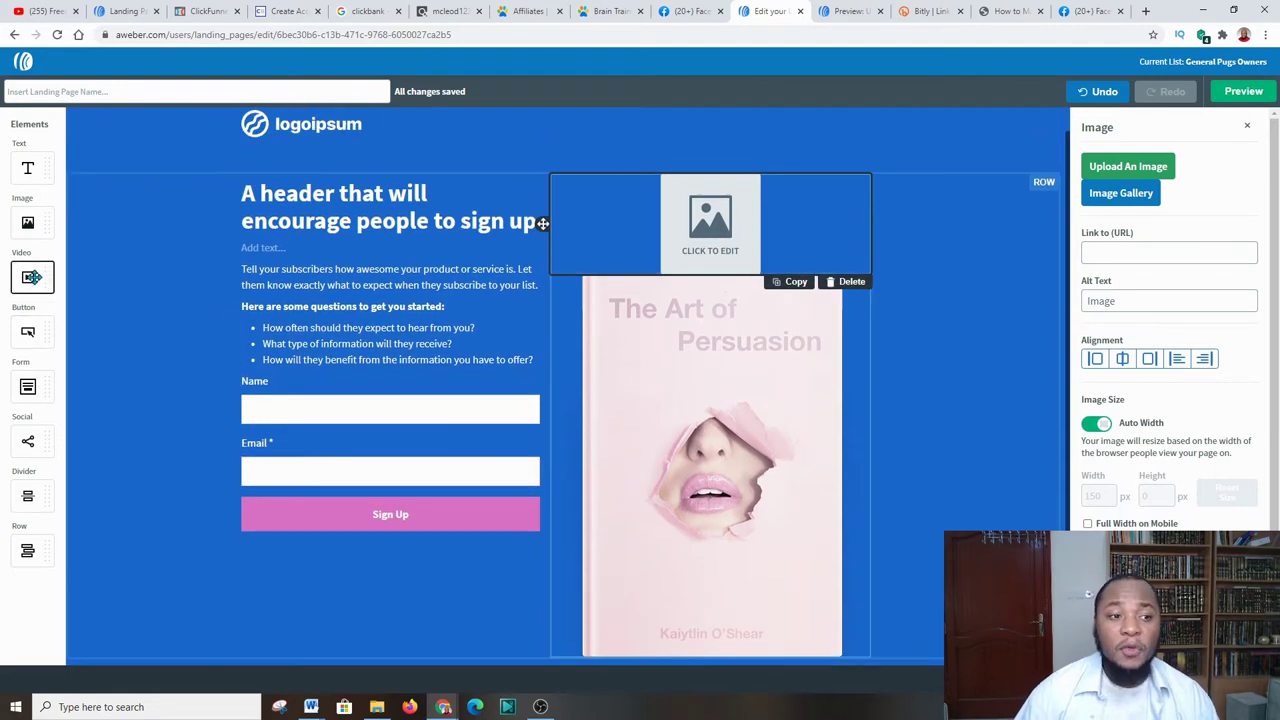
{"action": "left_click_drag", "start_coordinate": [57, 270], "coordinate": [748, 360]}
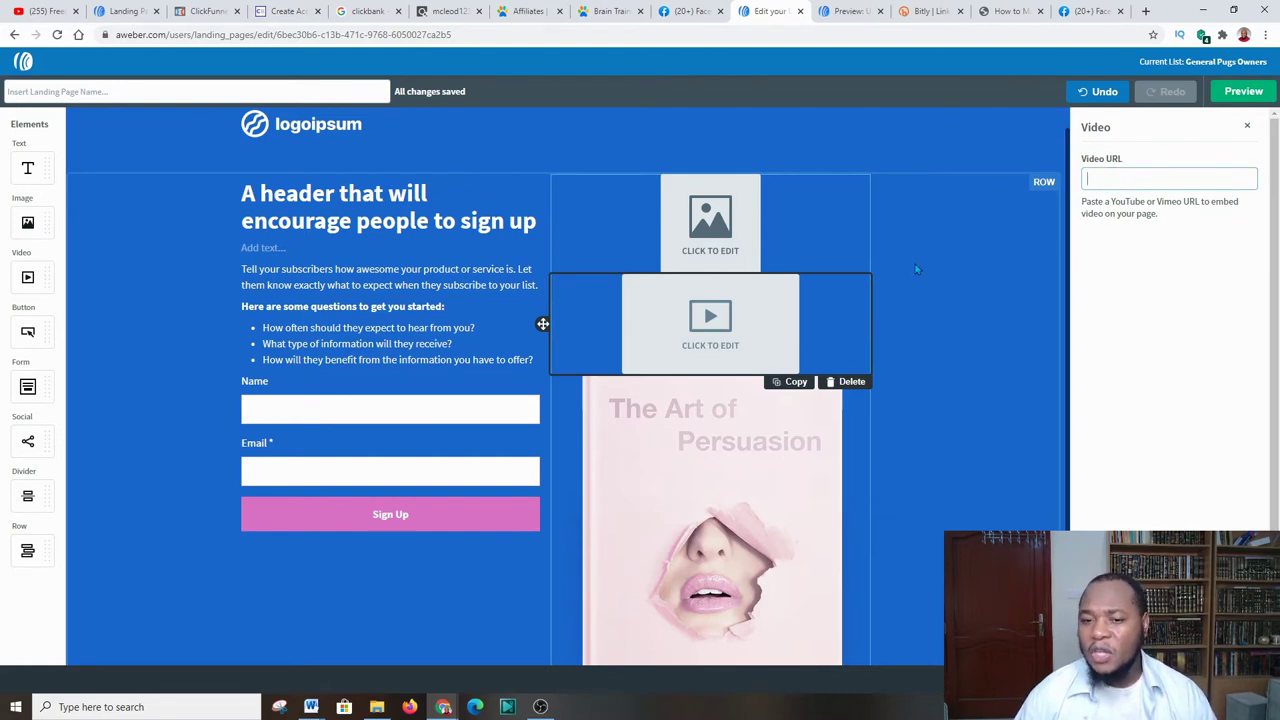
- Copy the link of the first video on the YouTube channel
{"action": "left_click", "coordinate": [45, 11]}
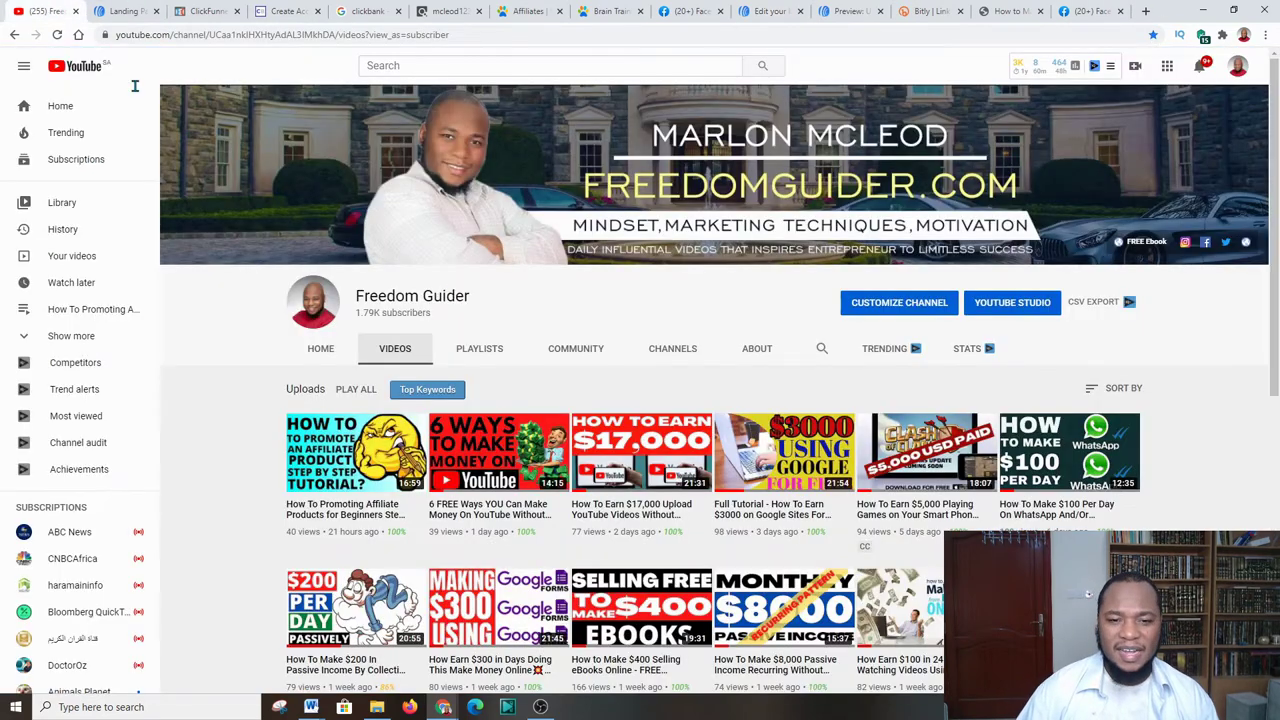
{"action": "right_click", "coordinate": [316, 452]}
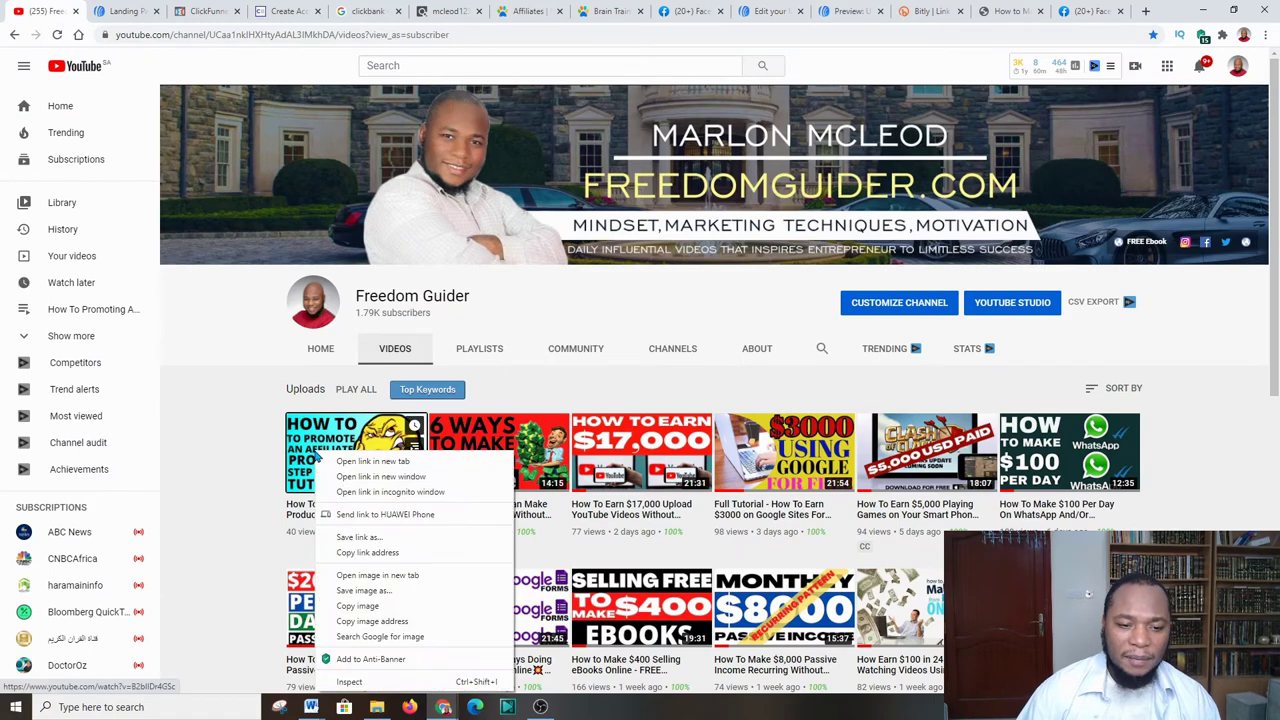
{"action": "left_click", "coordinate": [355, 541]}
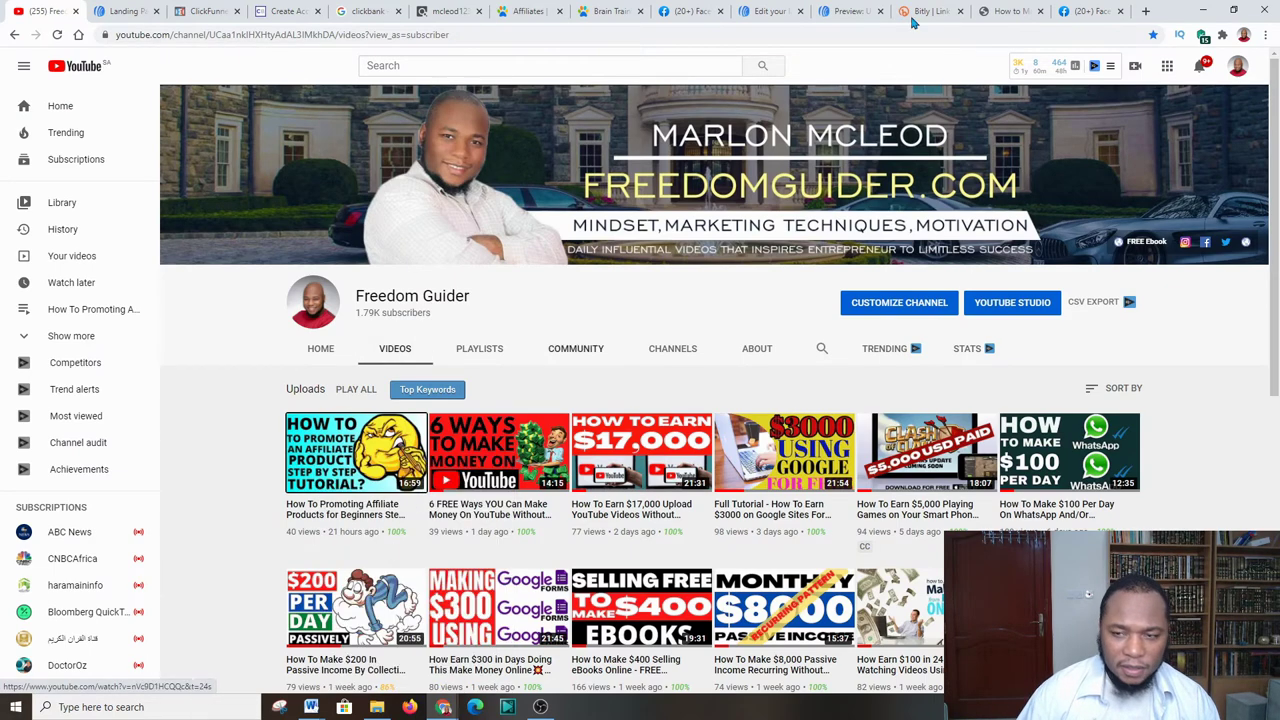
- Cycle through the open browser tabs back to the AWeber landing-page editor
{"action": "left_click", "coordinate": [1090, 11]}
{"action": "left_click", "coordinate": [1010, 11]}
{"action": "left_click", "coordinate": [930, 11]}
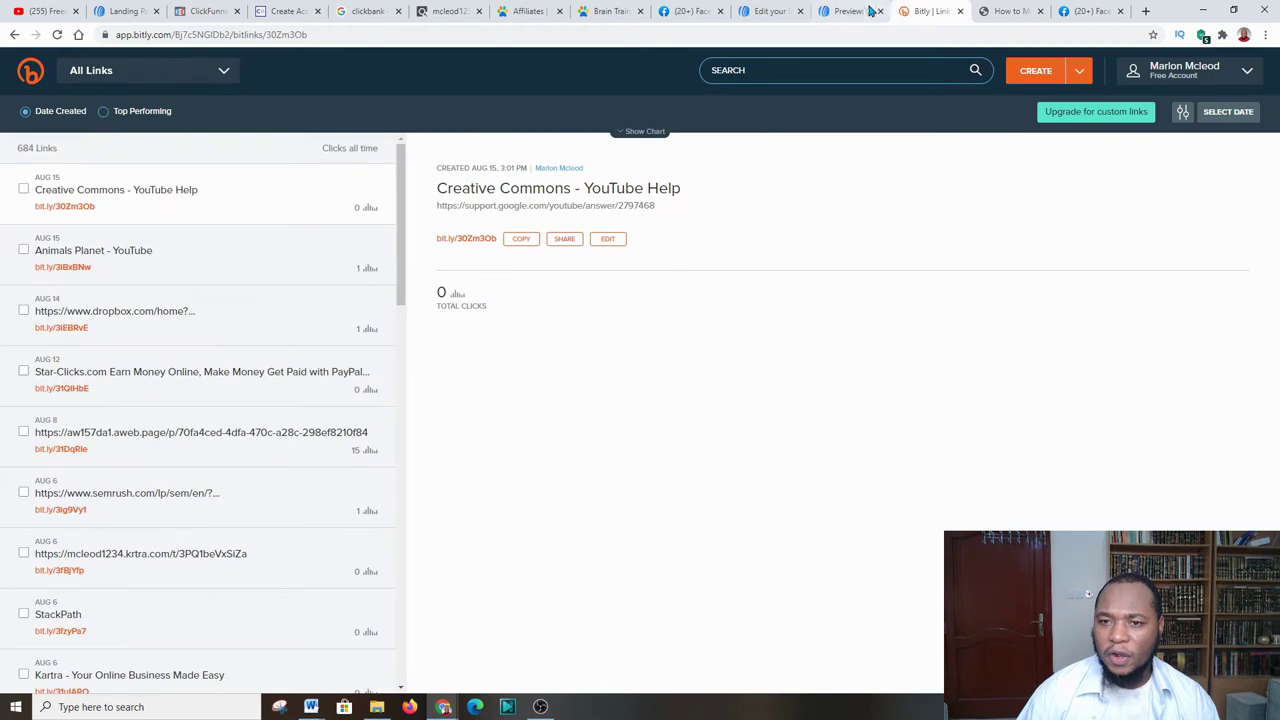
{"action": "left_click", "coordinate": [868, 11]}
{"action": "left_click", "coordinate": [772, 11]}
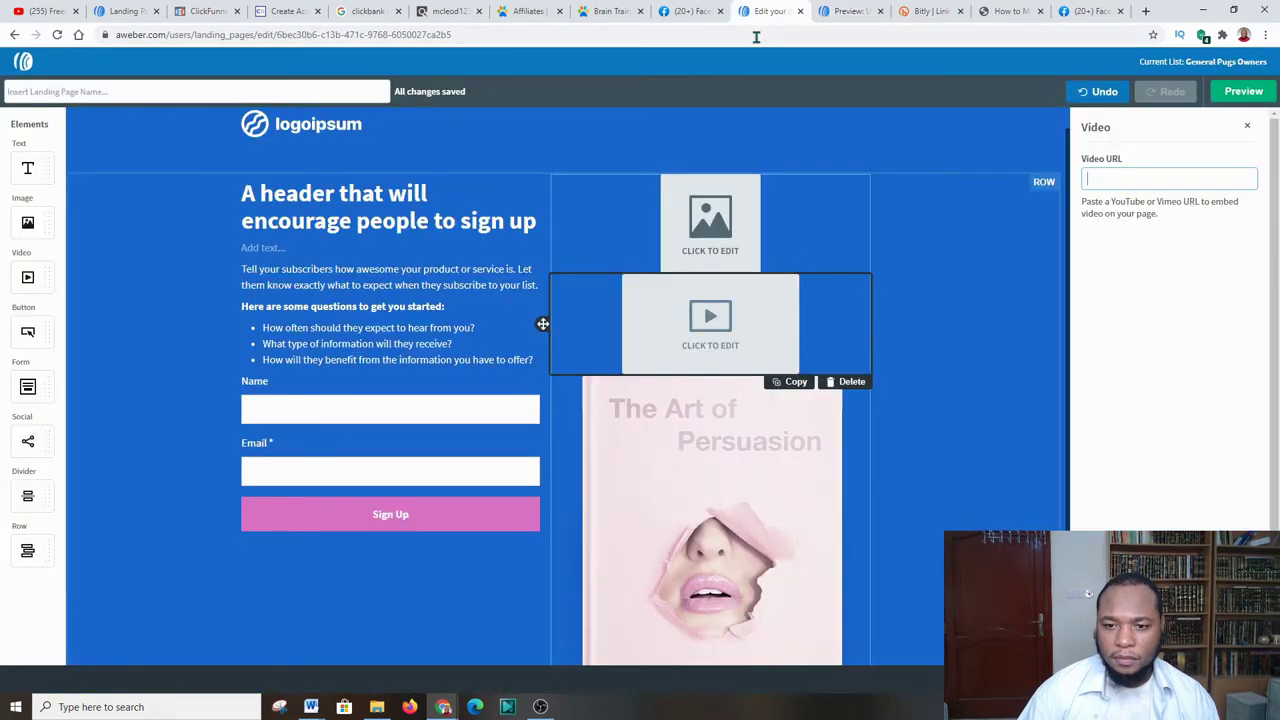
- Paste the YouTube tutorial link into the Video URL box and select the empty image placeholder
{"action": "right_click", "coordinate": [1090, 178]}
{"action": "left_click", "coordinate": [1121, 284]}
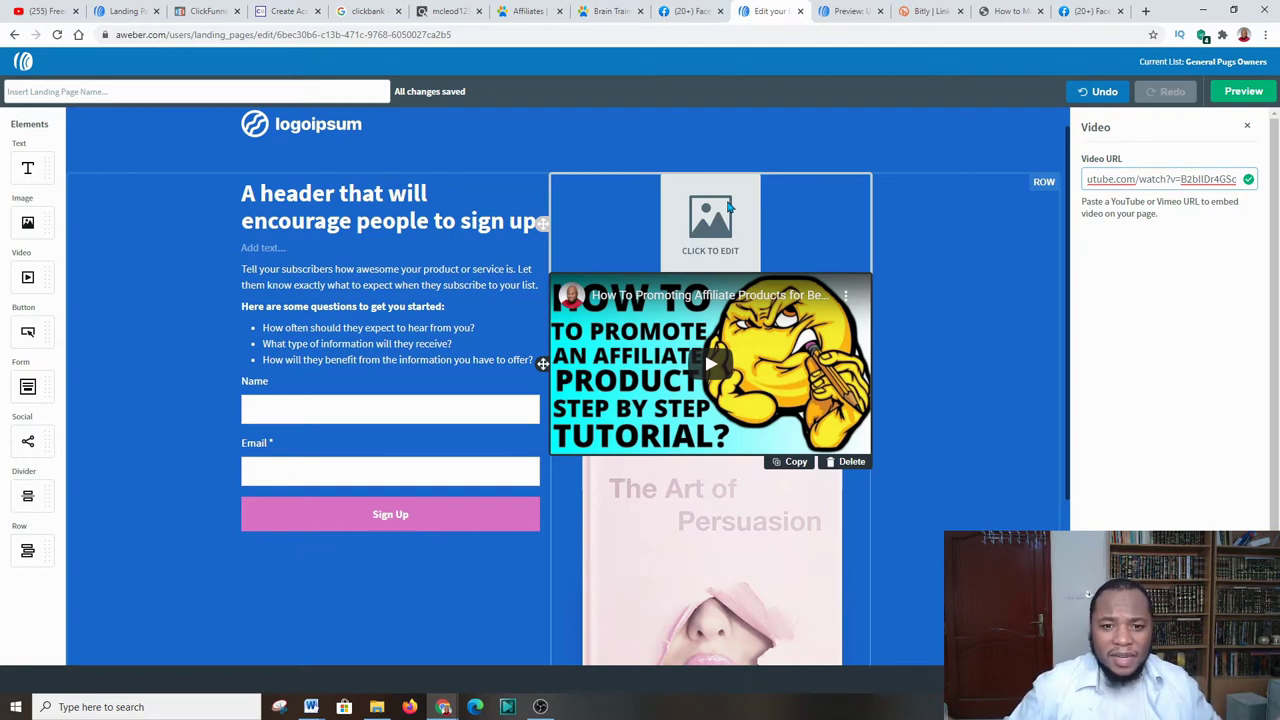
{"action": "right_click", "coordinate": [731, 200]}
{"action": "left_click", "coordinate": [705, 235]}
{"action": "left_click", "coordinate": [705, 235]}
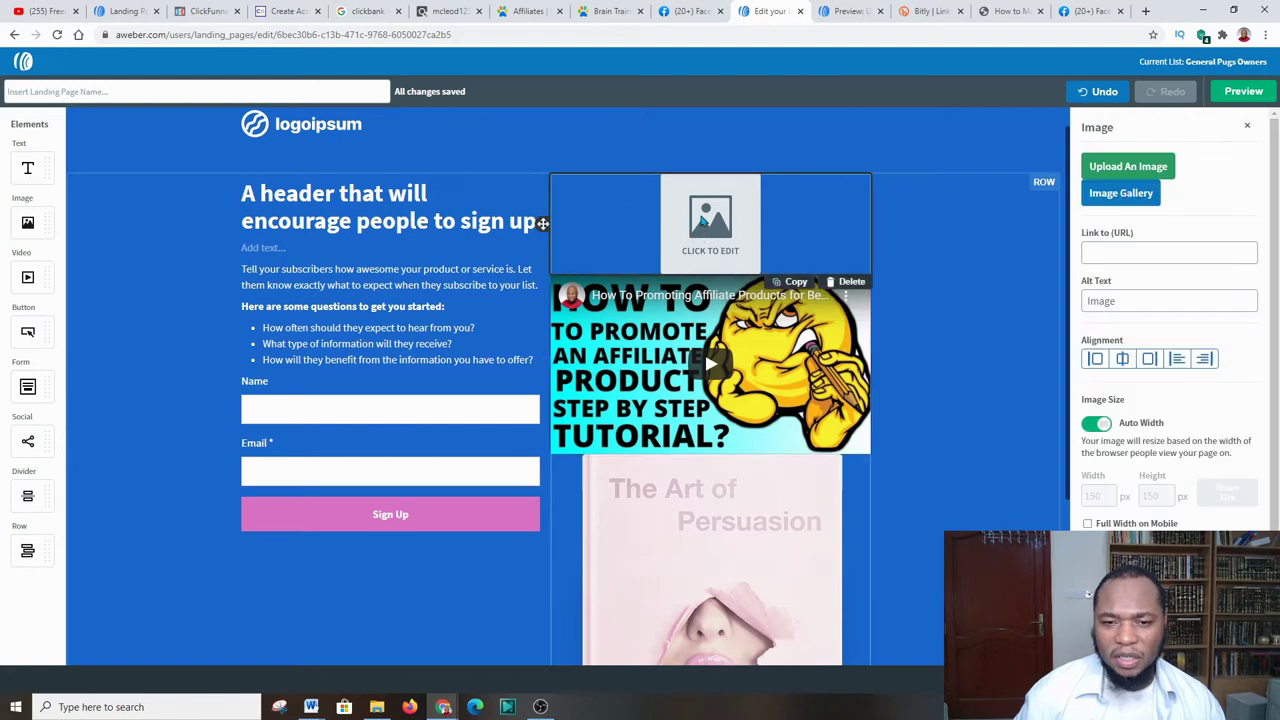
- Delete the empty image placeholder and the book cover image, then check the embedded video
{"action": "left_click", "coordinate": [852, 284]}
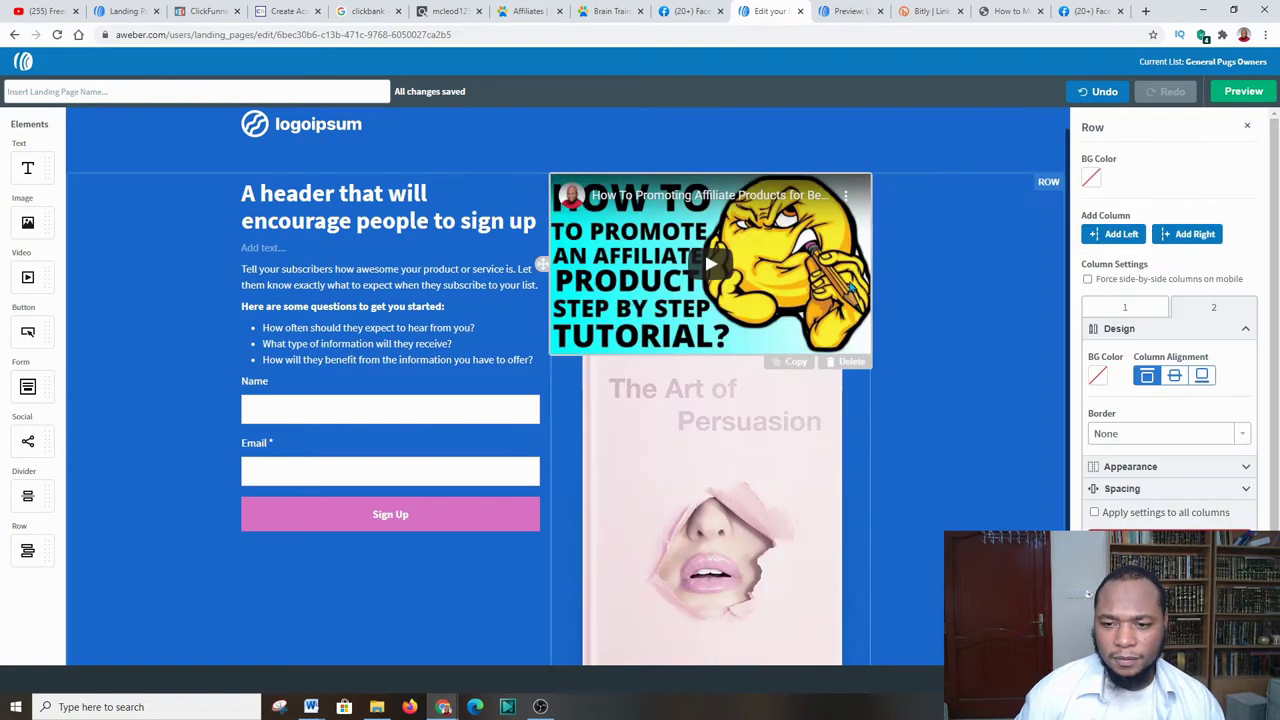
{"action": "right_click", "coordinate": [655, 435]}
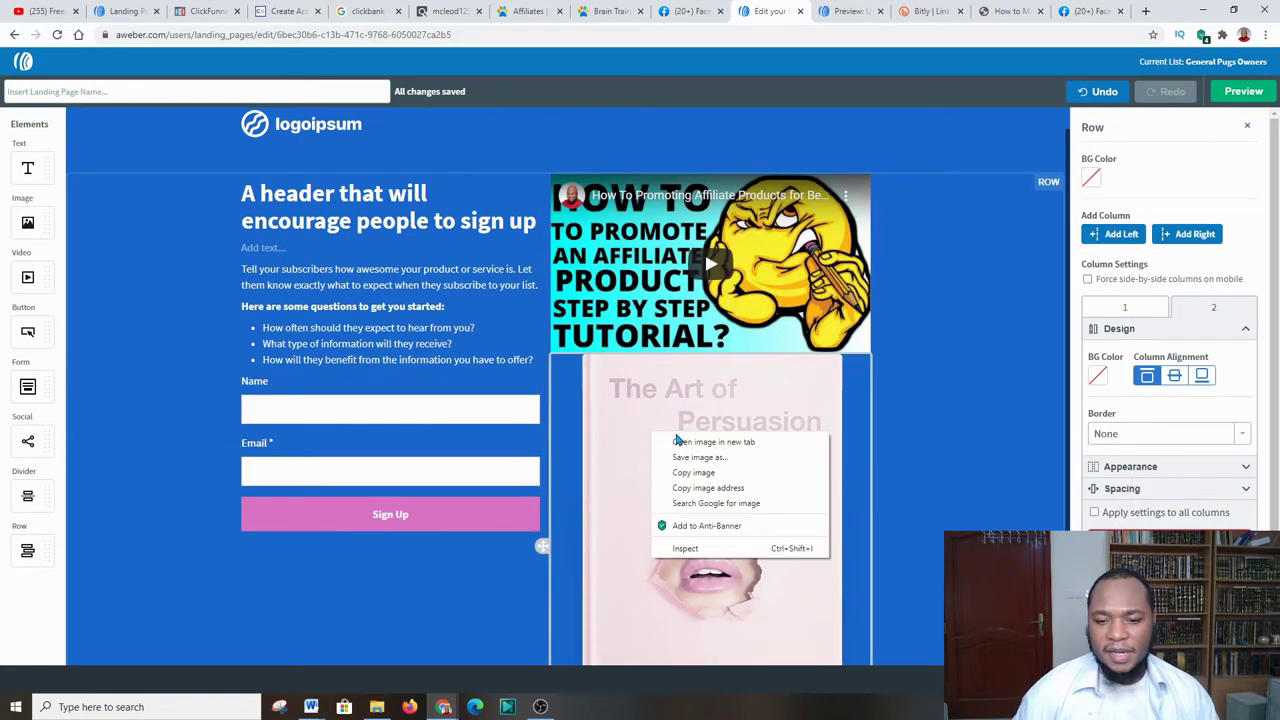
{"action": "left_click", "coordinate": [952, 370]}
{"action": "scroll", "coordinate": [754, 486], "scroll_direction": "down", "scroll_amount": 2}
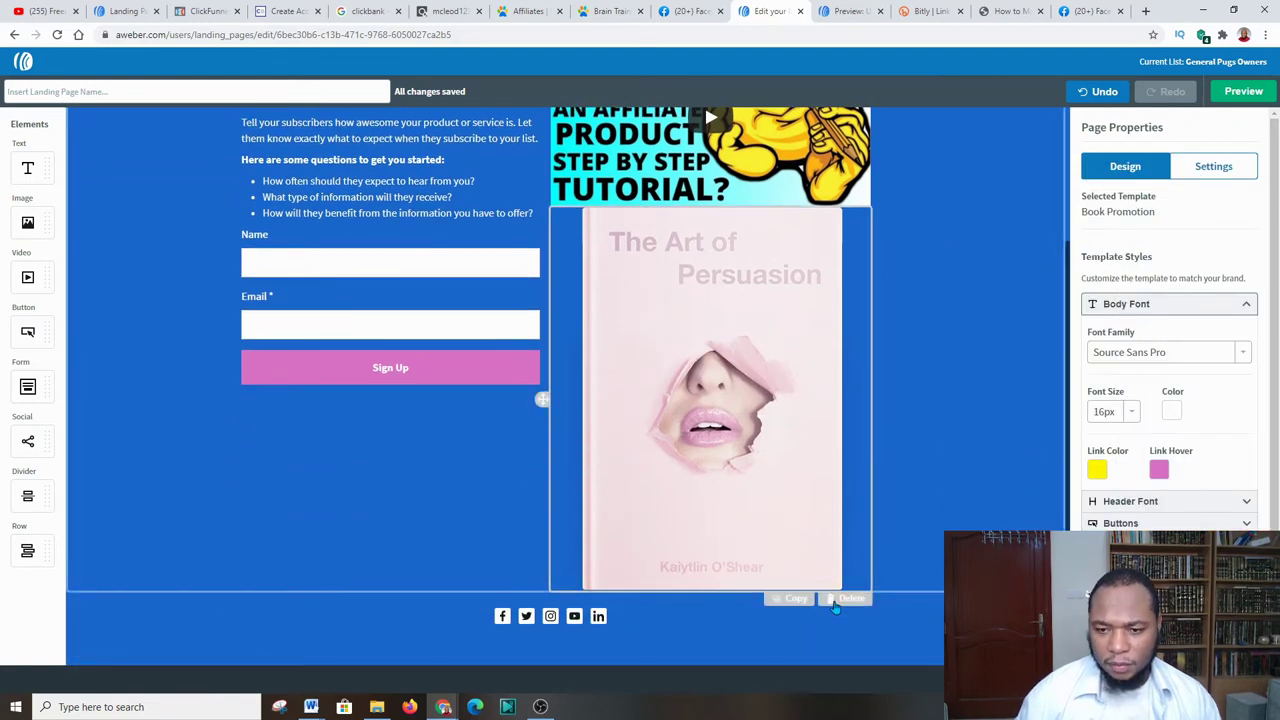
{"action": "left_click", "coordinate": [836, 600]}
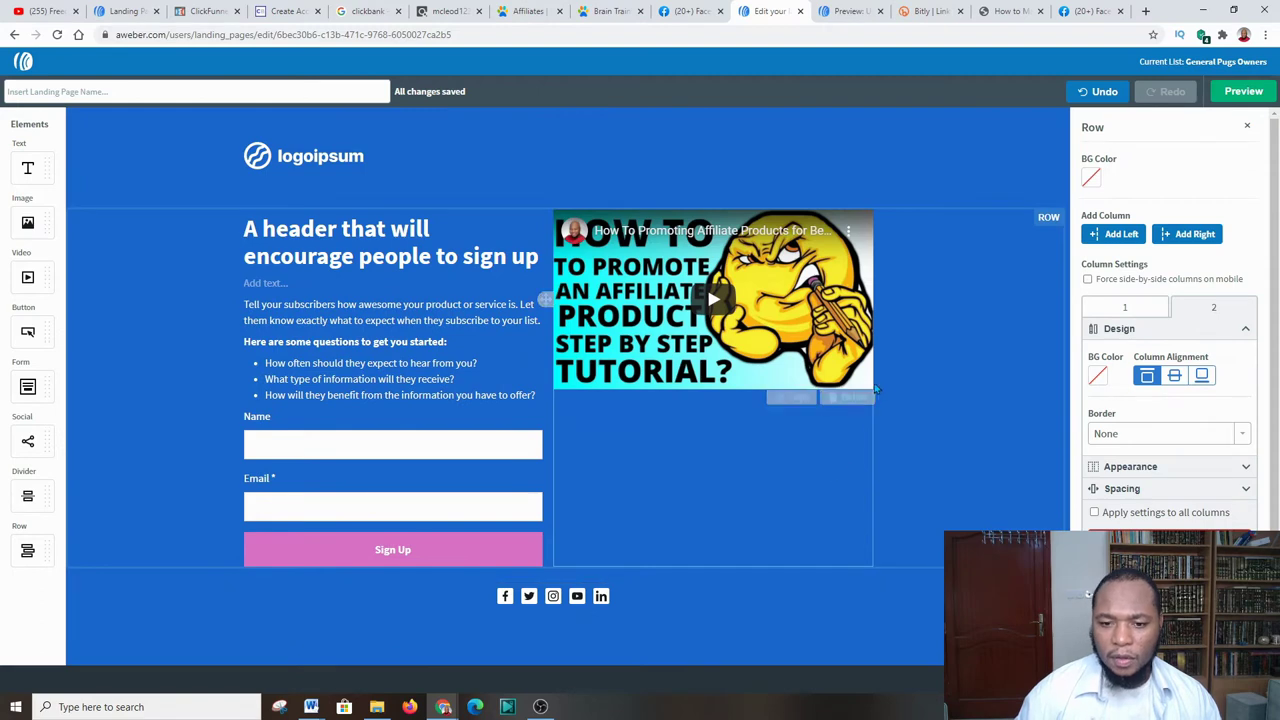
{"action": "left_click", "coordinate": [600, 300]}
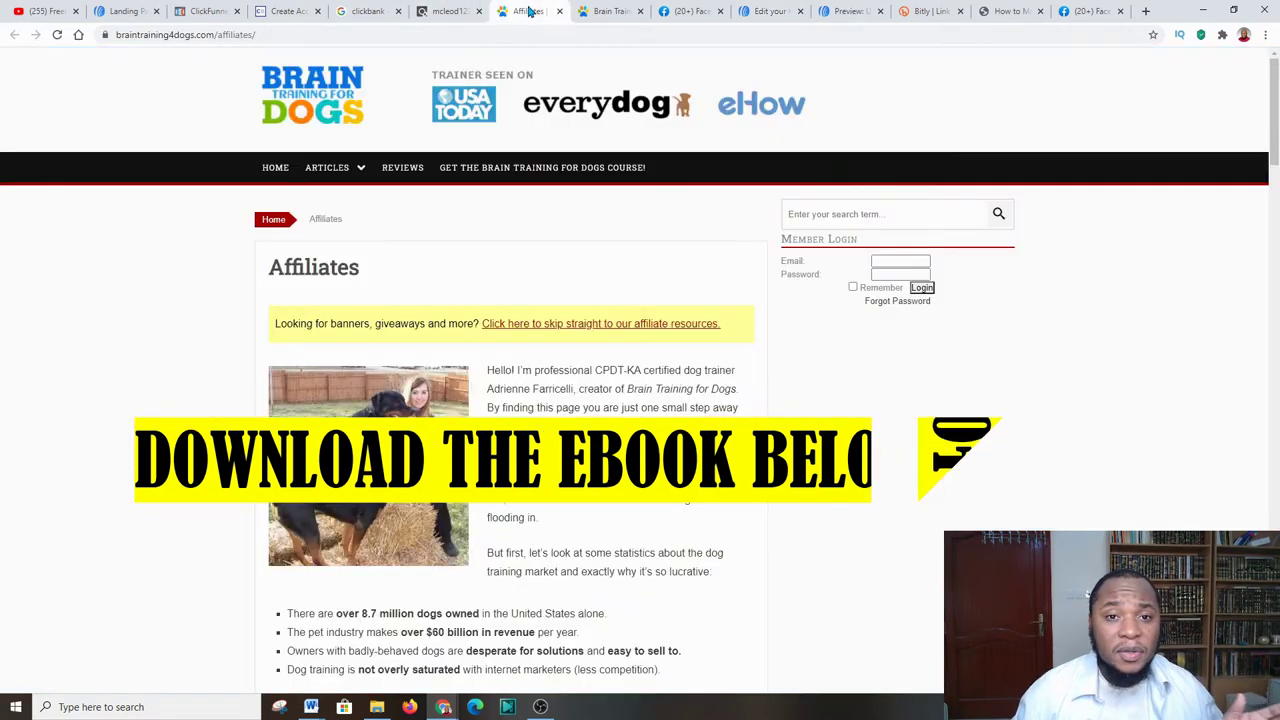
- Look over the Brain Training for Dogs Affiliates page
{"action": "left_click", "coordinate": [528, 11]}
{"action": "scroll", "coordinate": [505, 385], "scroll_direction": "down", "scroll_amount": 2}
{"action": "scroll", "coordinate": [511, 378], "scroll_direction": "down", "scroll_amount": 3}
{"action": "scroll", "coordinate": [503, 386], "scroll_direction": "up", "scroll_amount": 6}
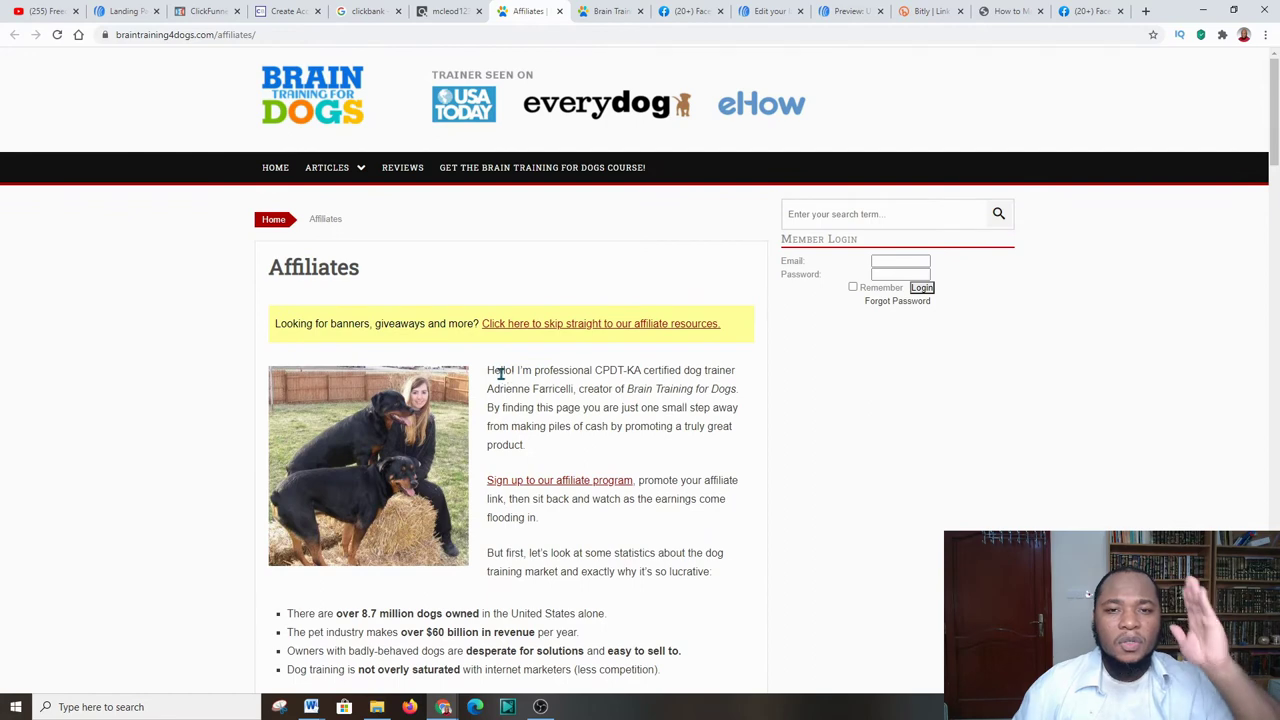
- Compare the ClickBank dog-product results with the Brain Training for Dogs affiliates page, ending on the AWeber preview
{"action": "left_click", "coordinate": [603, 12]}
{"action": "left_click", "coordinate": [547, 8]}
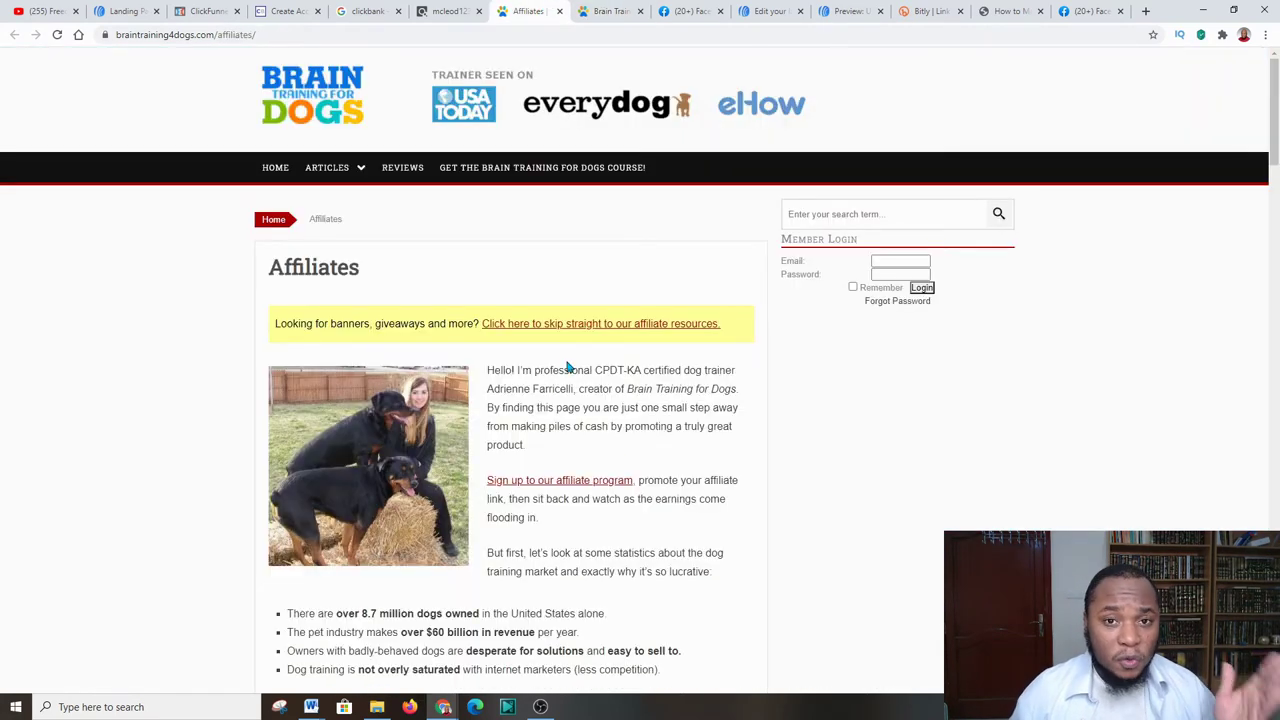
{"action": "left_click", "coordinate": [455, 10]}
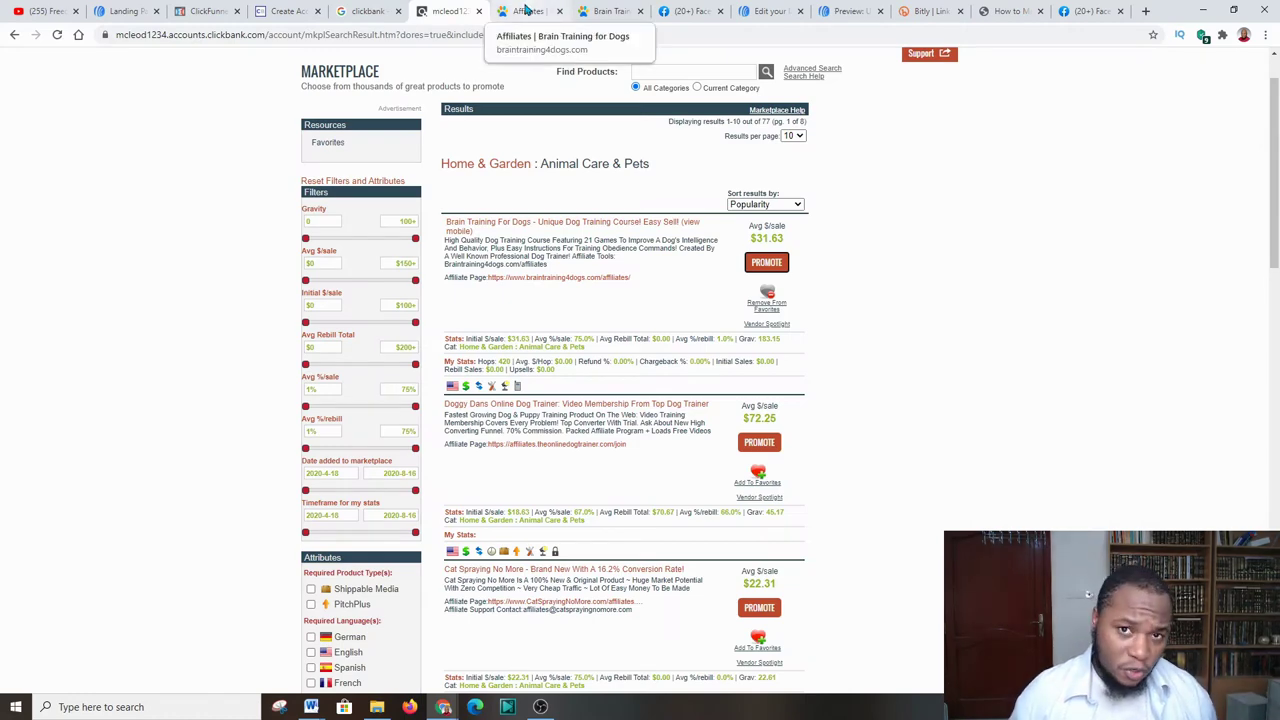
{"action": "left_click", "coordinate": [527, 9]}
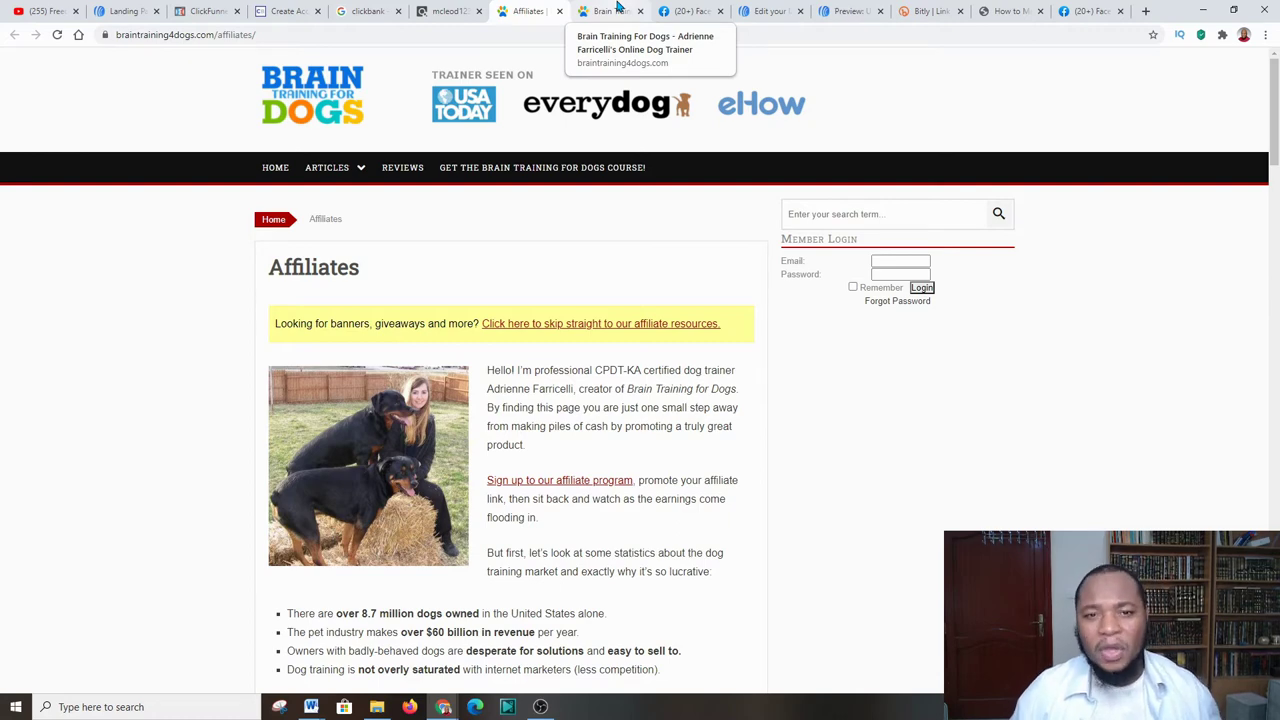
{"action": "left_click", "coordinate": [442, 10]}
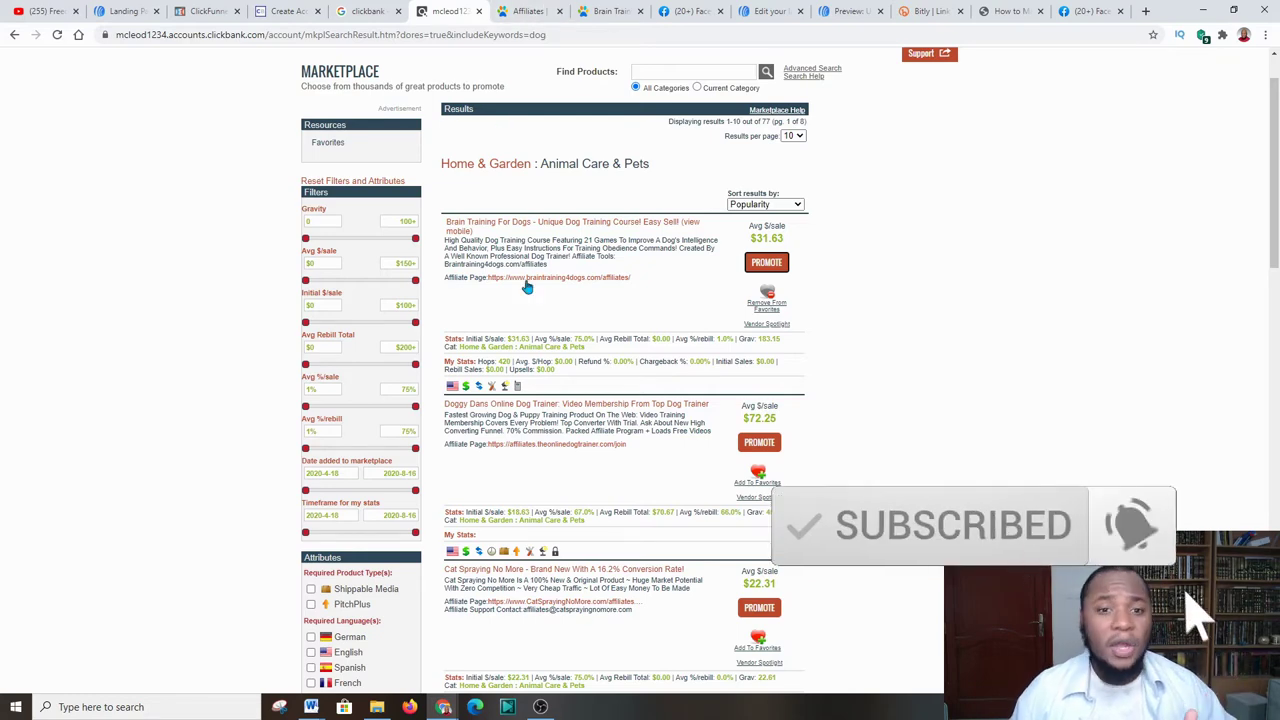
{"action": "left_click", "coordinate": [528, 10]}
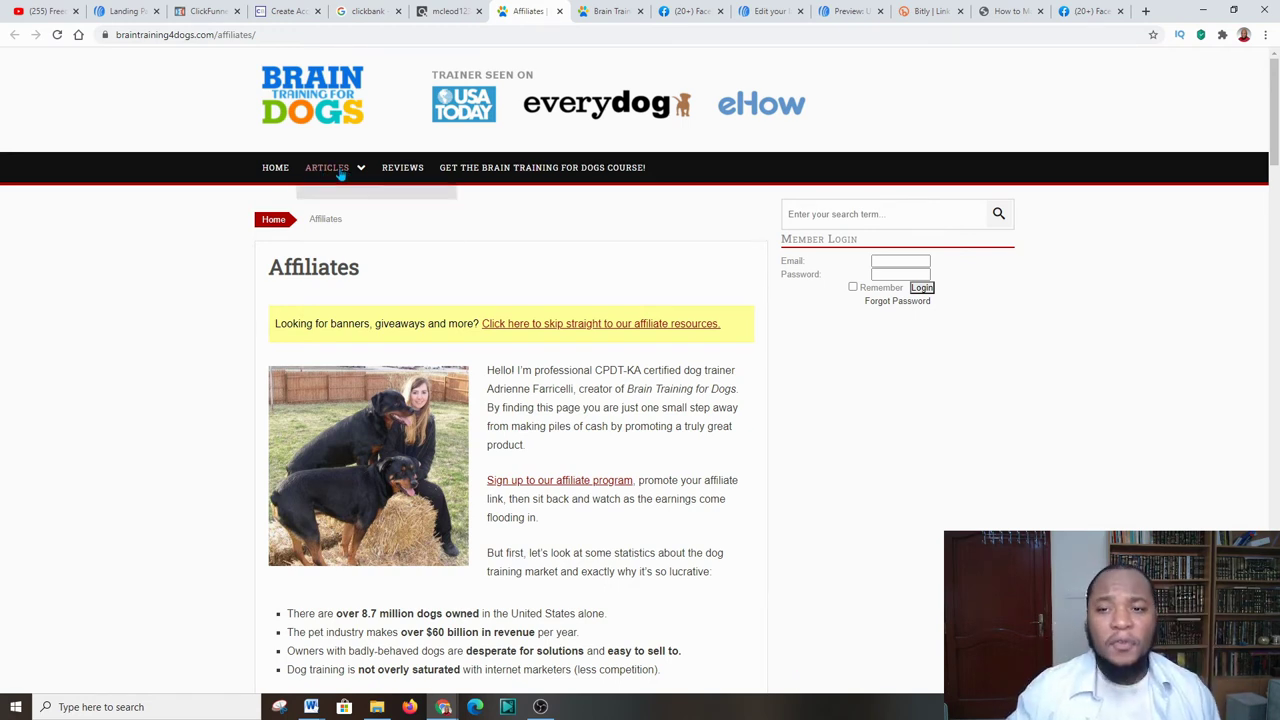
{"action": "left_click", "coordinate": [841, 10]}
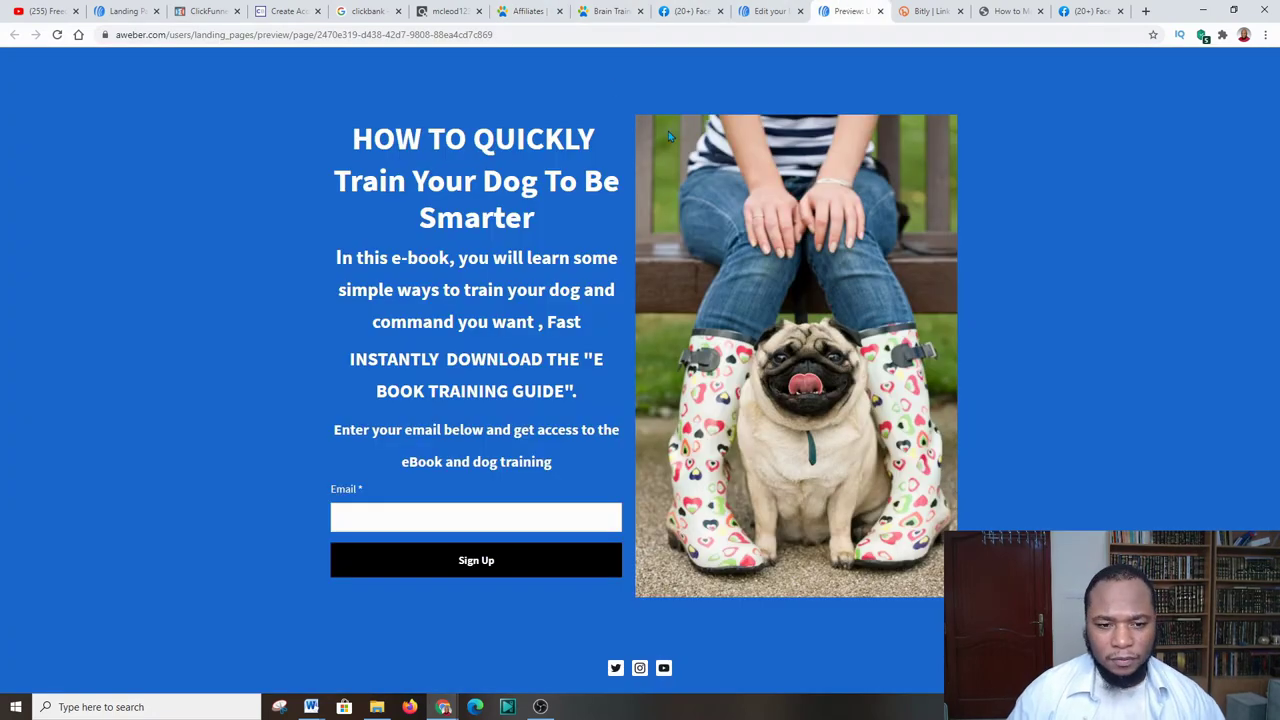
- Open a Messenger chat with a contact from the Facebook feed
{"action": "left_click", "coordinate": [770, 11]}
{"action": "left_click", "coordinate": [1064, 10]}
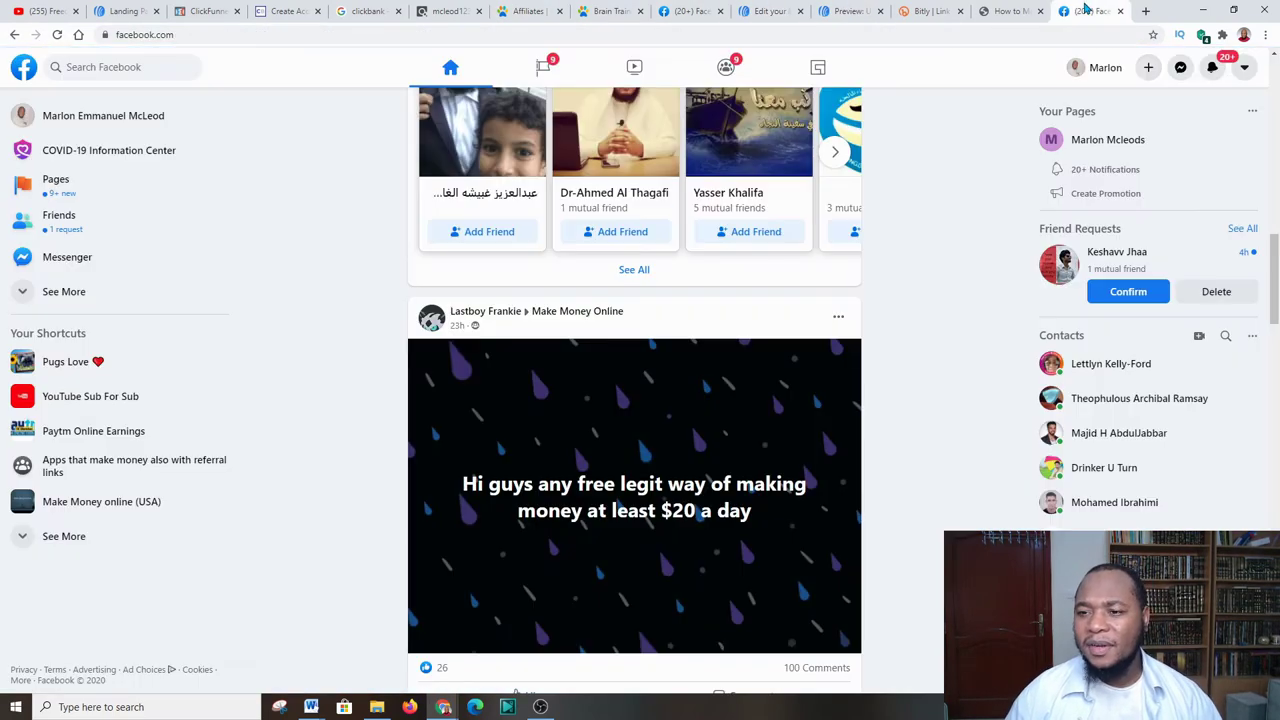
{"action": "left_click", "coordinate": [1181, 70]}
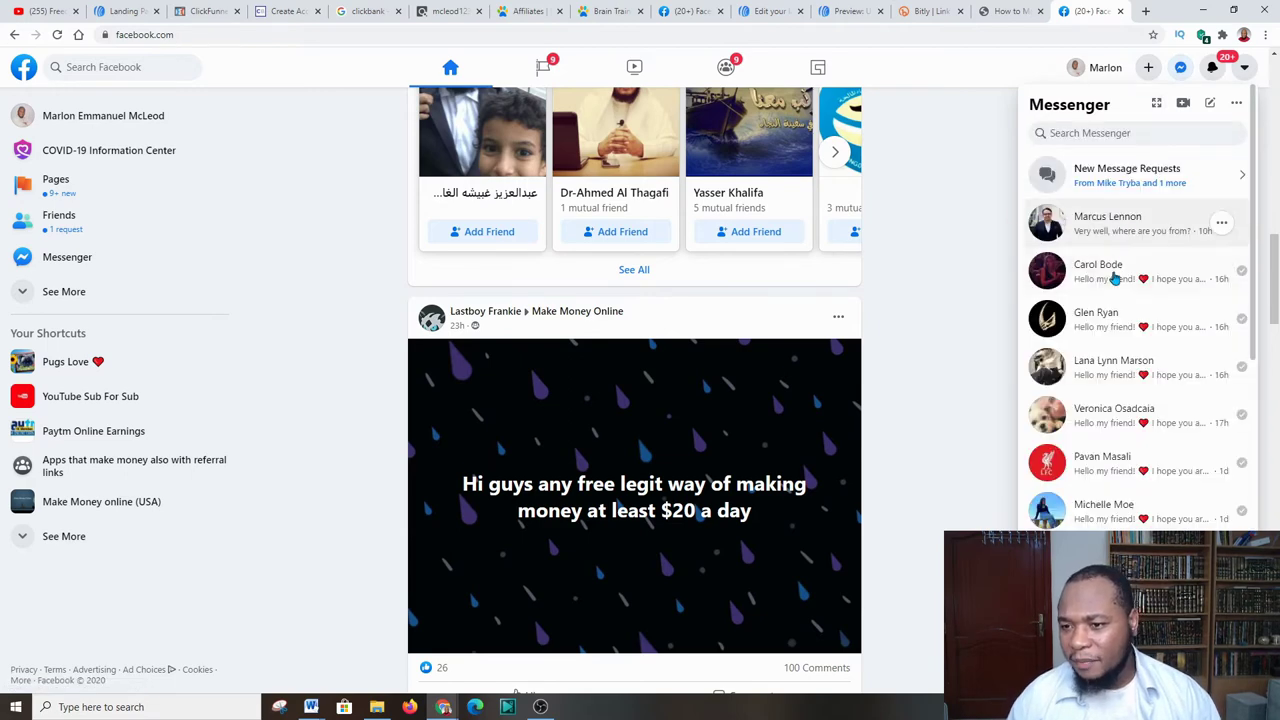
{"action": "left_click", "coordinate": [1096, 284]}
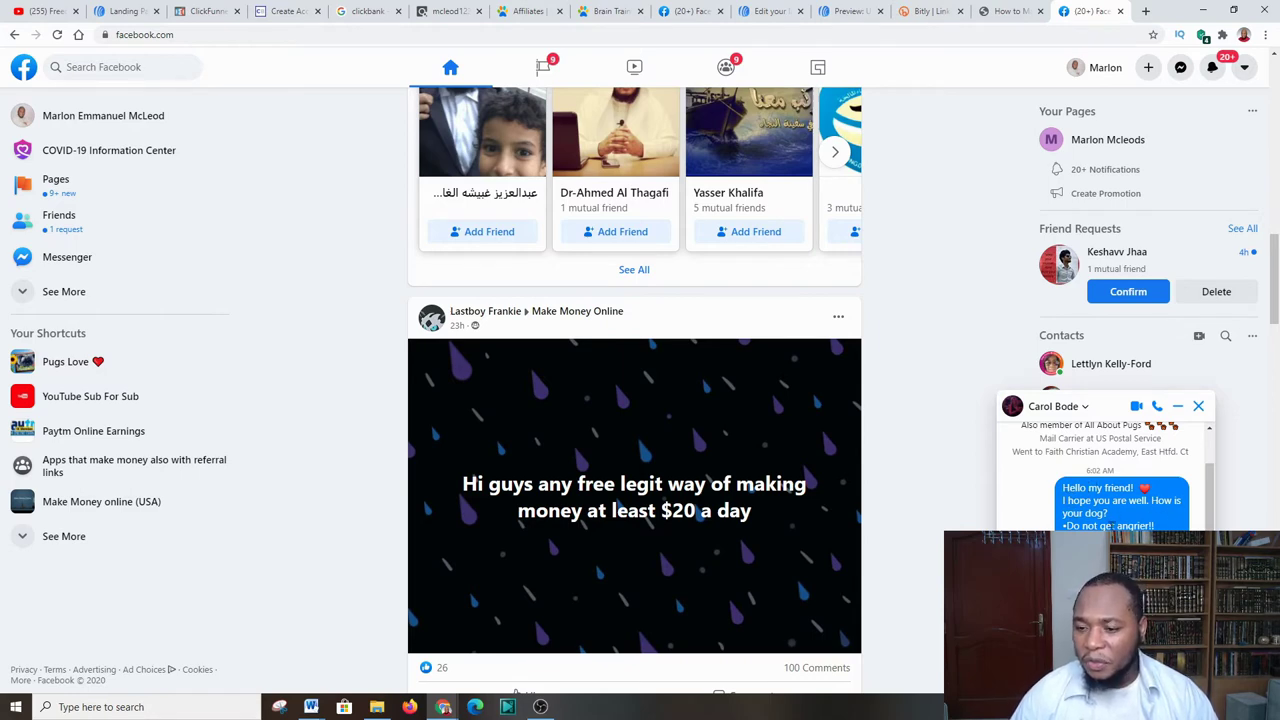
{"action": "scroll", "coordinate": [1072, 524], "scroll_direction": "down", "scroll_amount": 1}
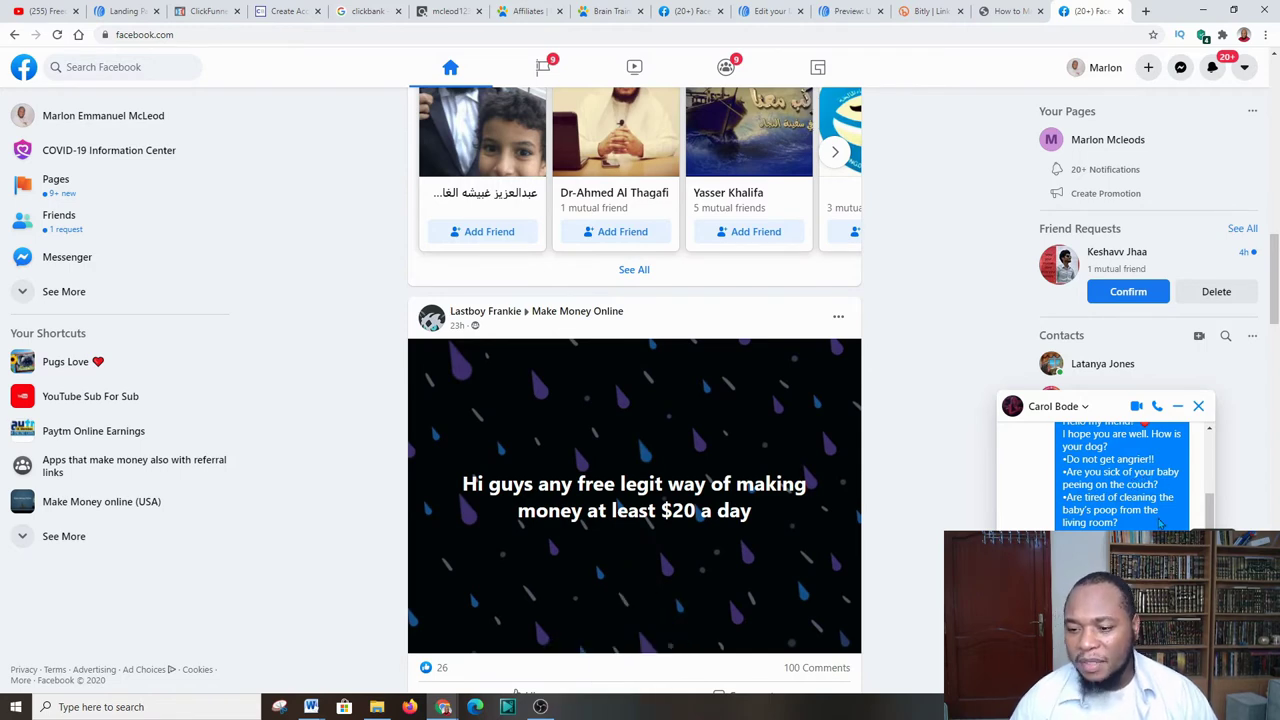
{"action": "scroll", "coordinate": [634, 400], "scroll_direction": "up", "scroll_amount": 3}
- Select the intro text block, glance at Facebook again, then return to the editor
{"action": "left_click", "coordinate": [768, 11]}
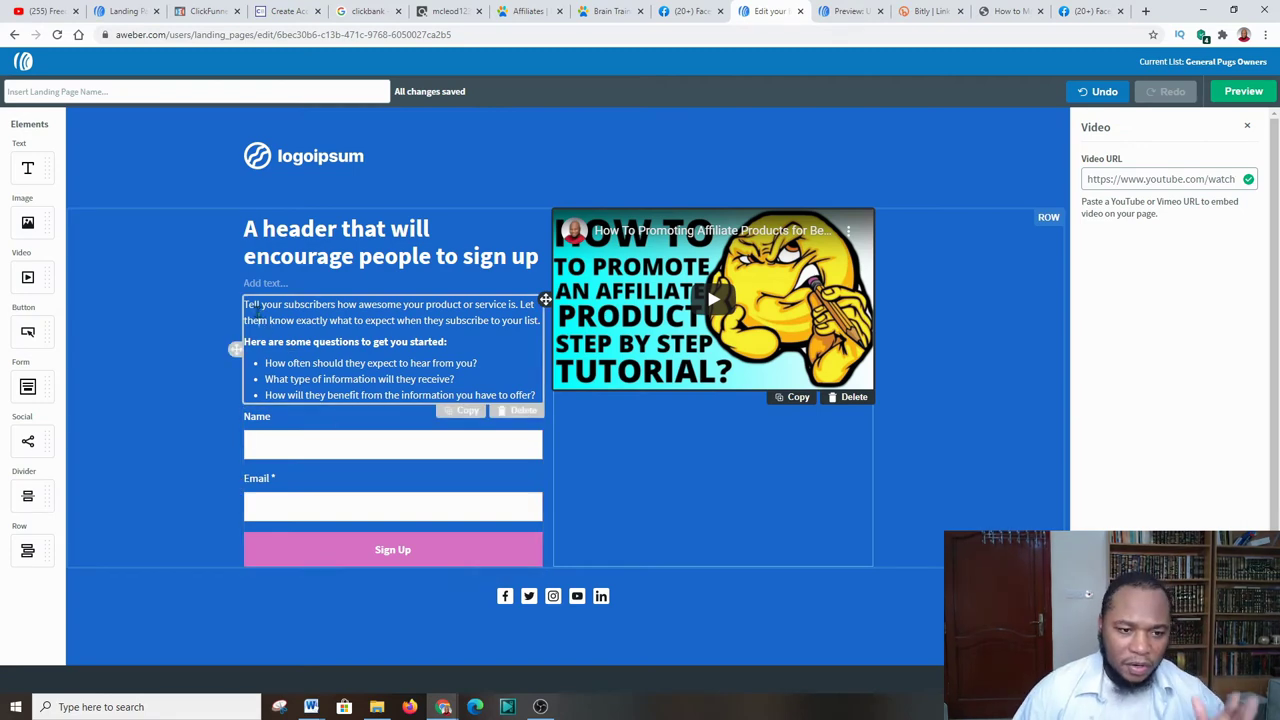
{"action": "left_click", "coordinate": [257, 316]}
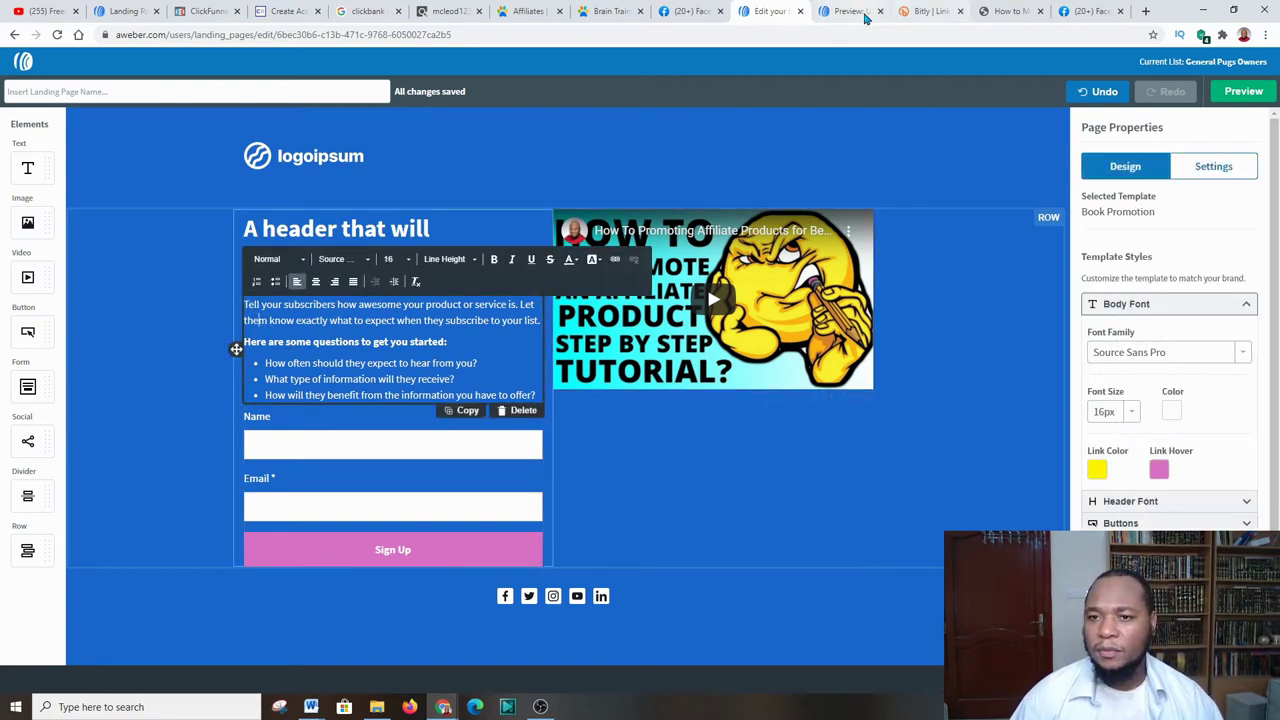
{"action": "left_click", "coordinate": [1090, 11]}
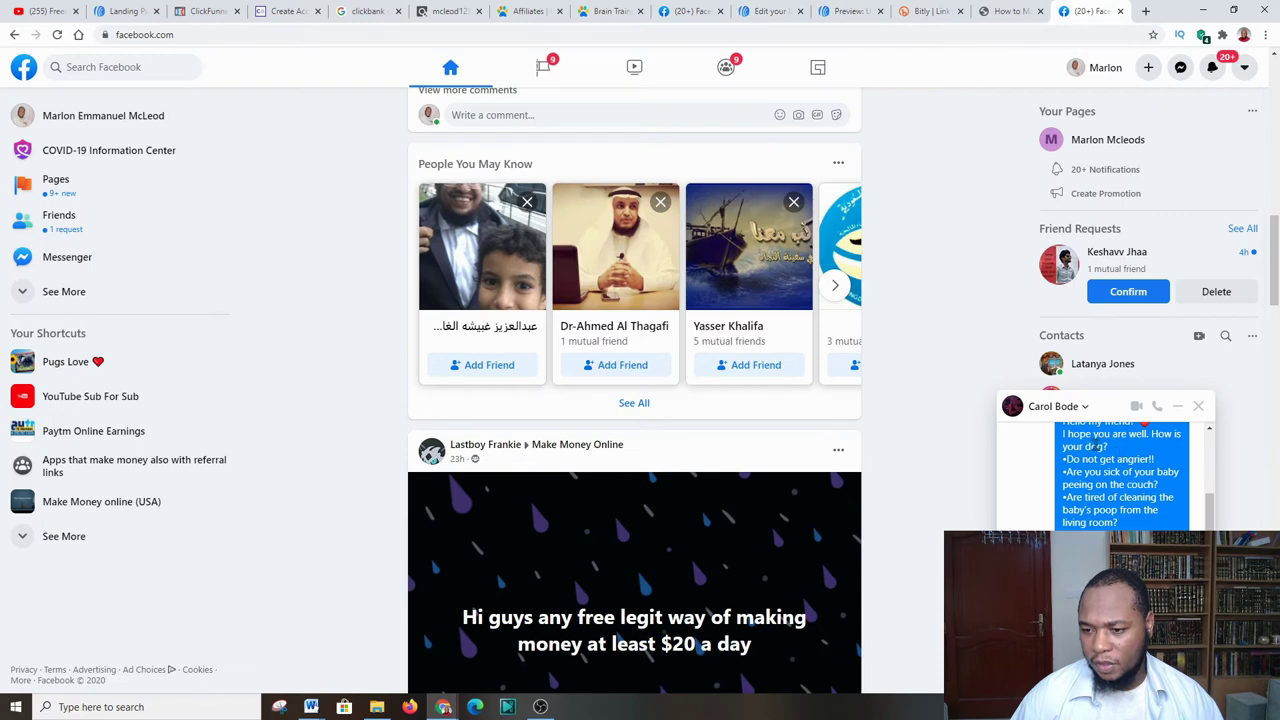
{"action": "scroll", "coordinate": [1101, 447], "scroll_direction": "up", "scroll_amount": 2}
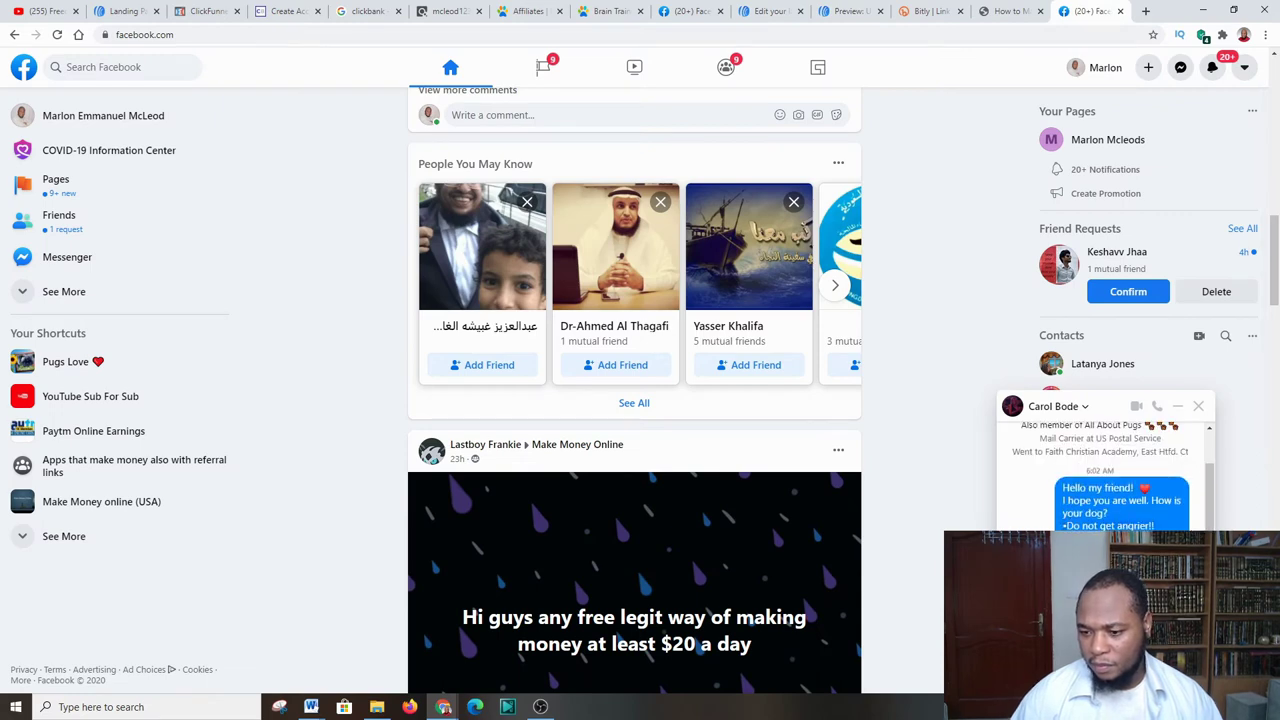
{"action": "scroll", "coordinate": [1101, 470], "scroll_direction": "down", "scroll_amount": 2}
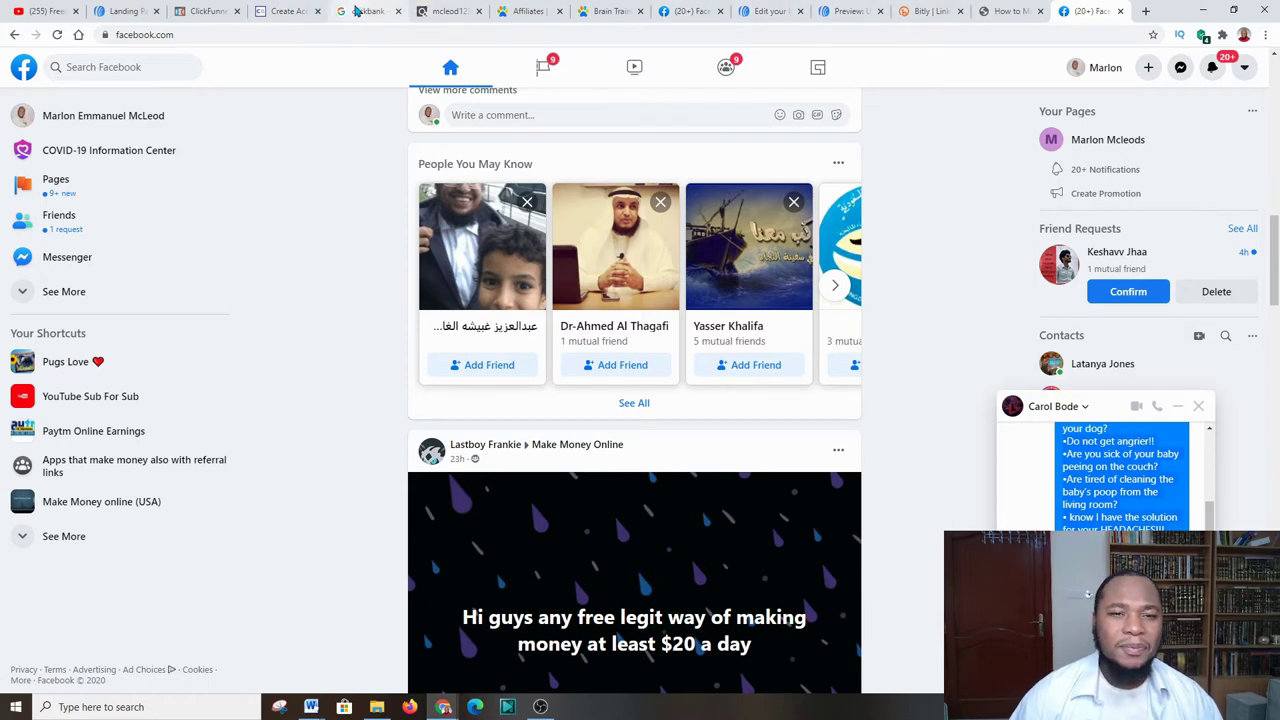
{"action": "left_click", "coordinate": [690, 11]}
{"action": "left_click", "coordinate": [776, 10]}
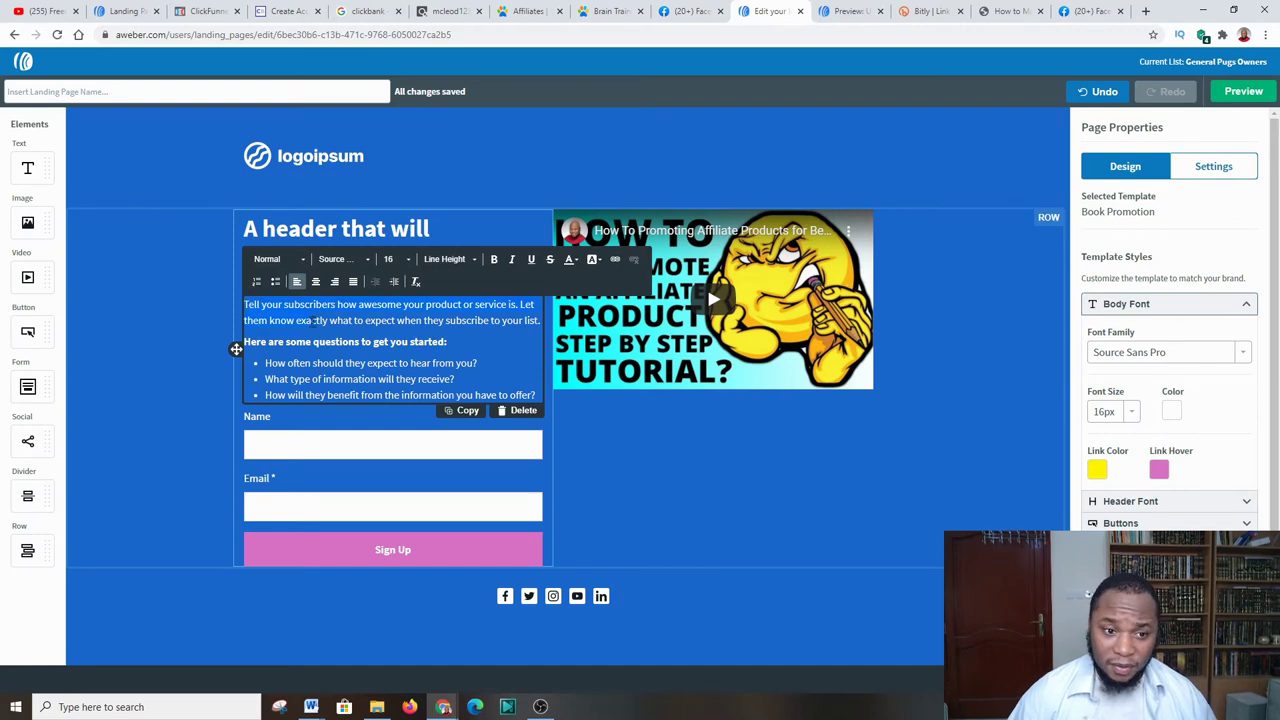
- Swap the intro sample text for pasted dog-training copy about stopping bad behavior
{"action": "key", "text": "ctrl+z"}
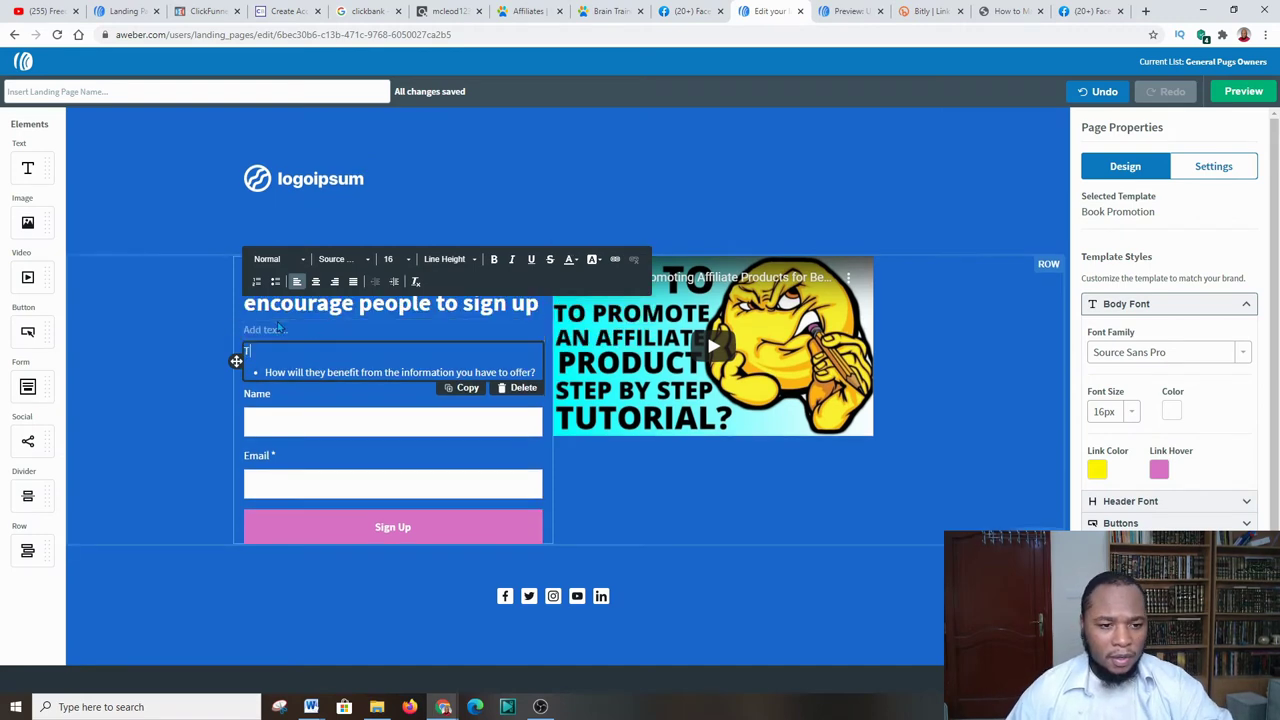
{"action": "right_click", "coordinate": [258, 358]}
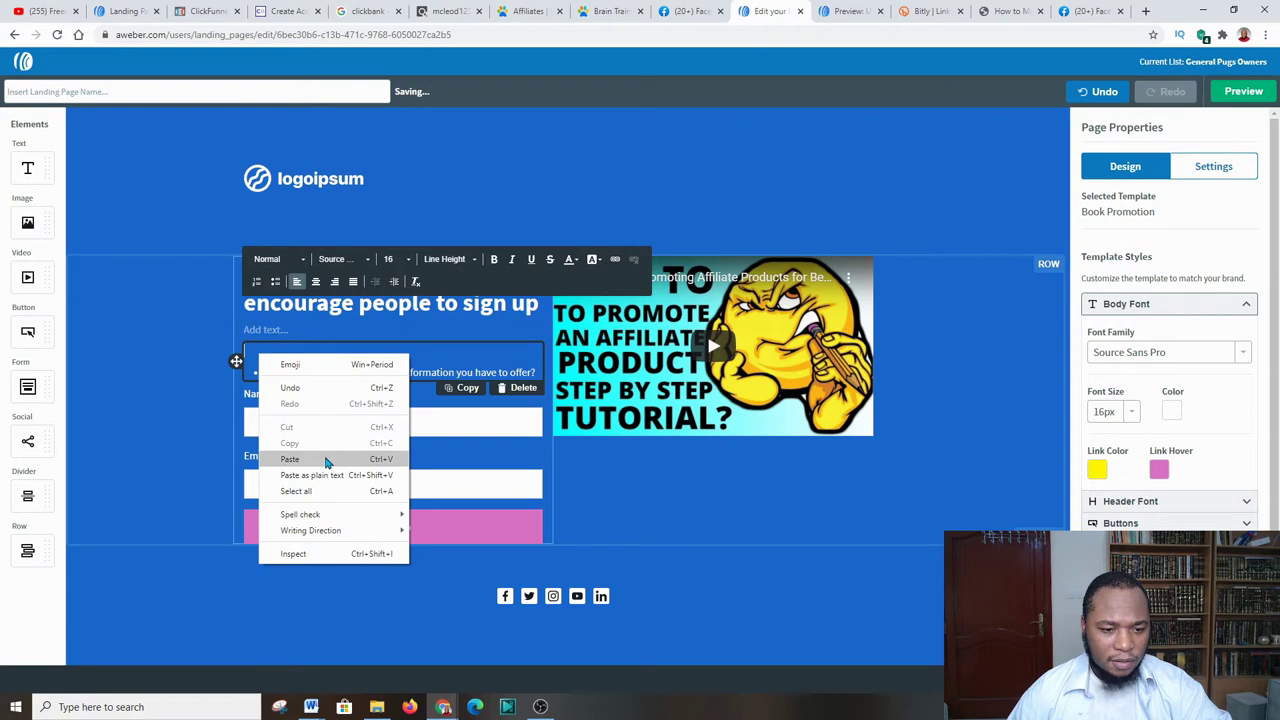
{"action": "left_click", "coordinate": [322, 458]}
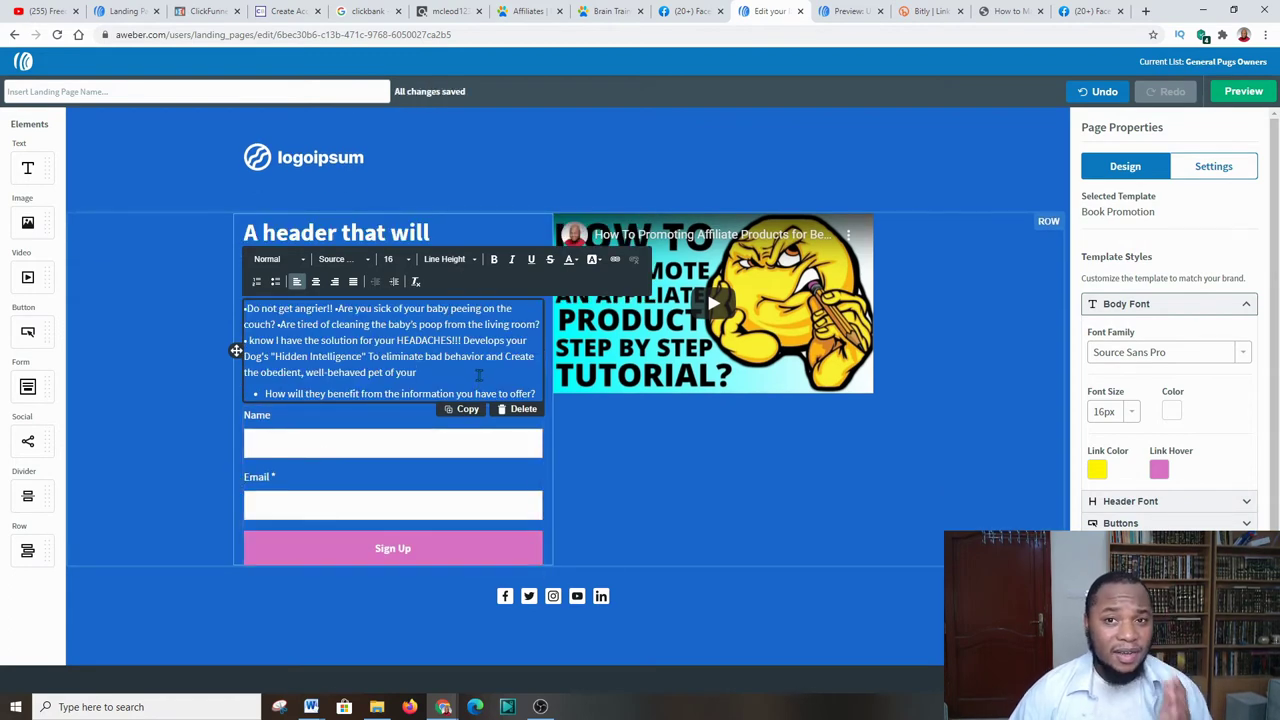
{"action": "left_click", "coordinate": [213, 350]}
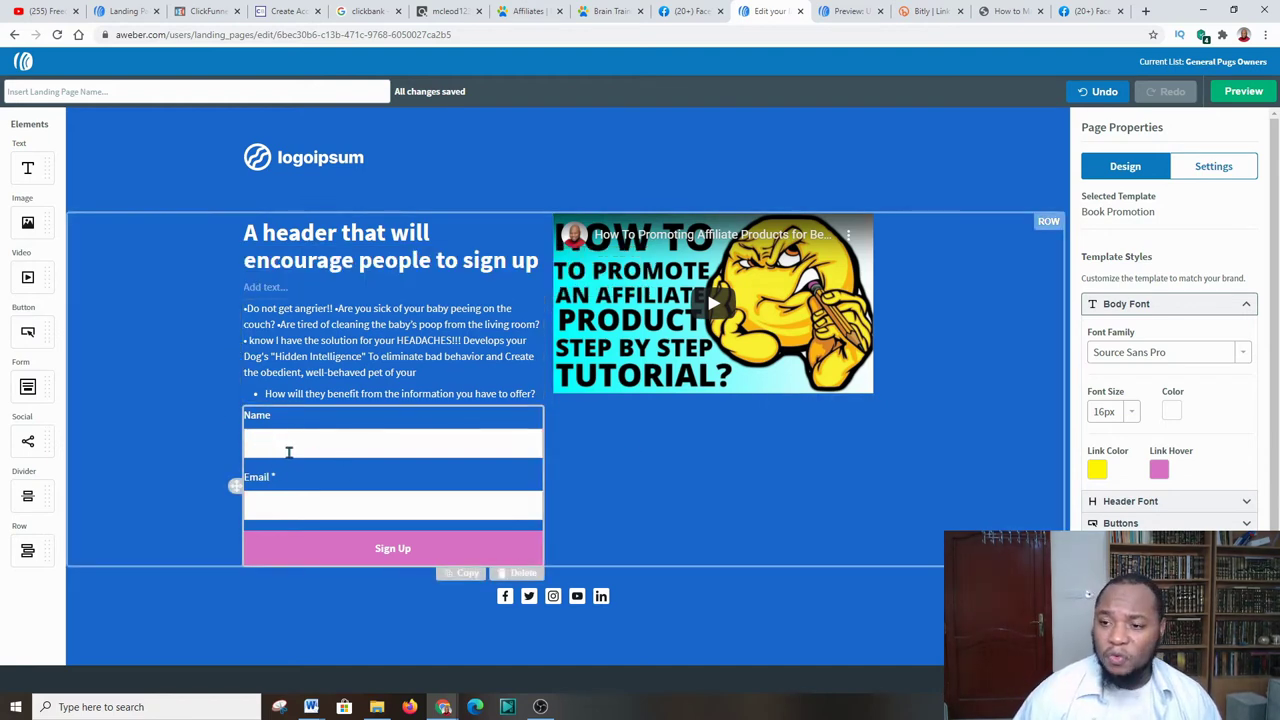
{"action": "left_click", "coordinate": [283, 452]}
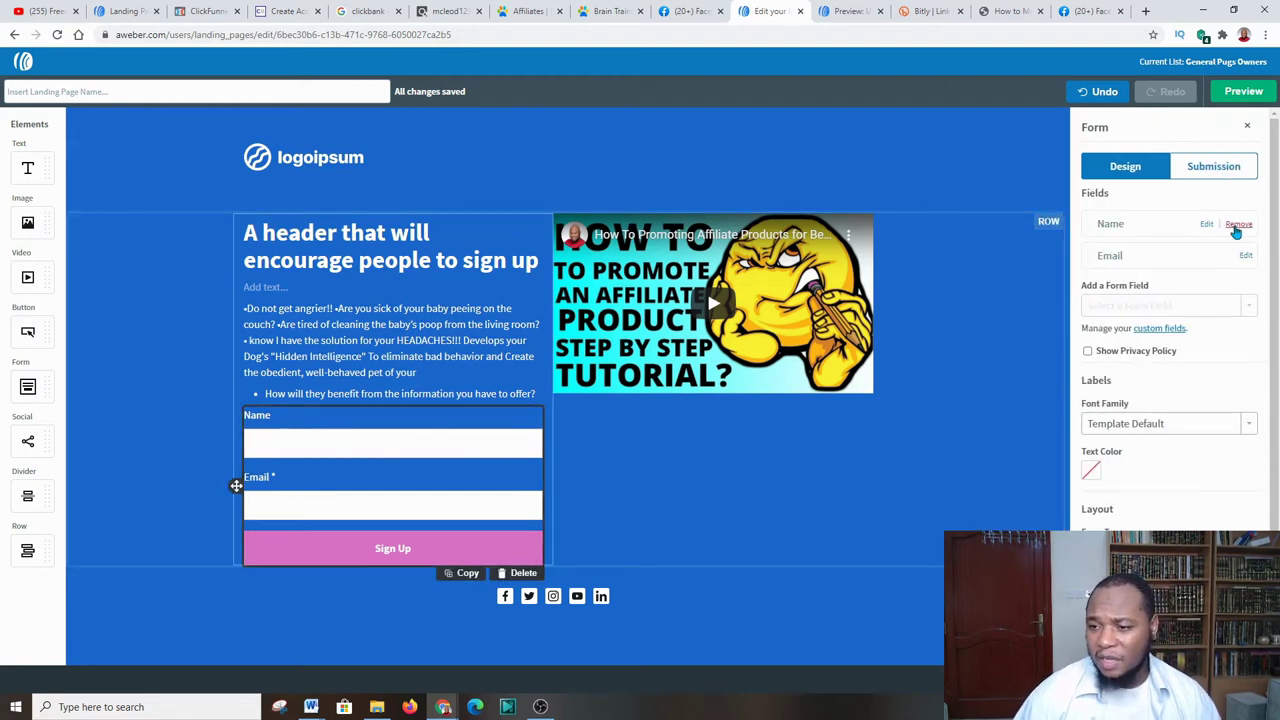
- Remove the Name field so the signup form asks only for Email
{"action": "left_click", "coordinate": [1237, 226]}
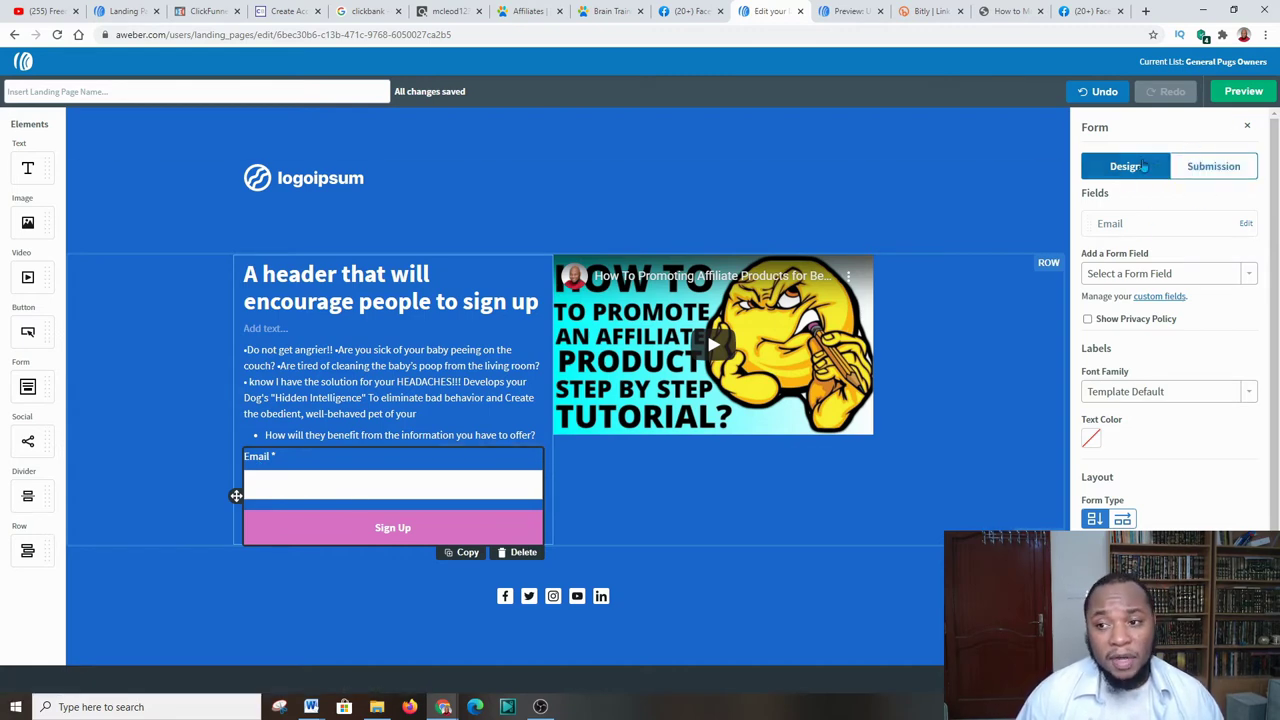
{"action": "scroll", "coordinate": [1205, 175], "scroll_direction": "down", "scroll_amount": 1}
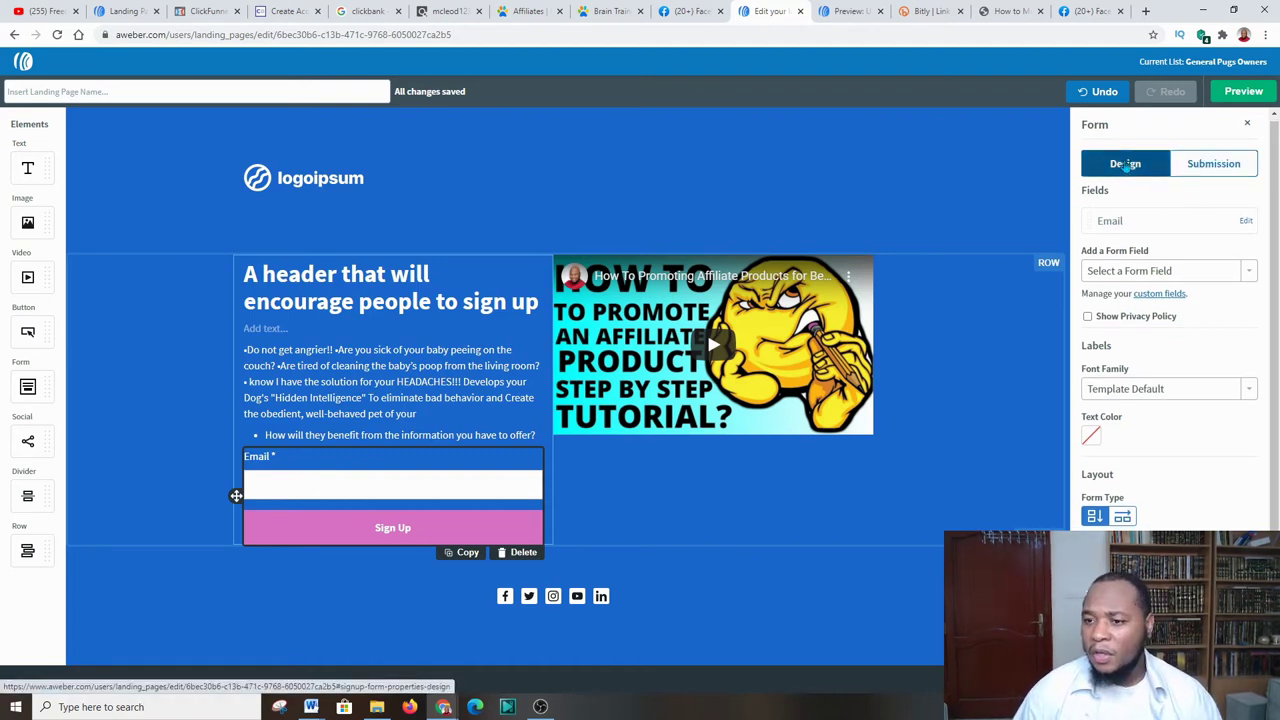
{"action": "left_click", "coordinate": [1095, 437]}
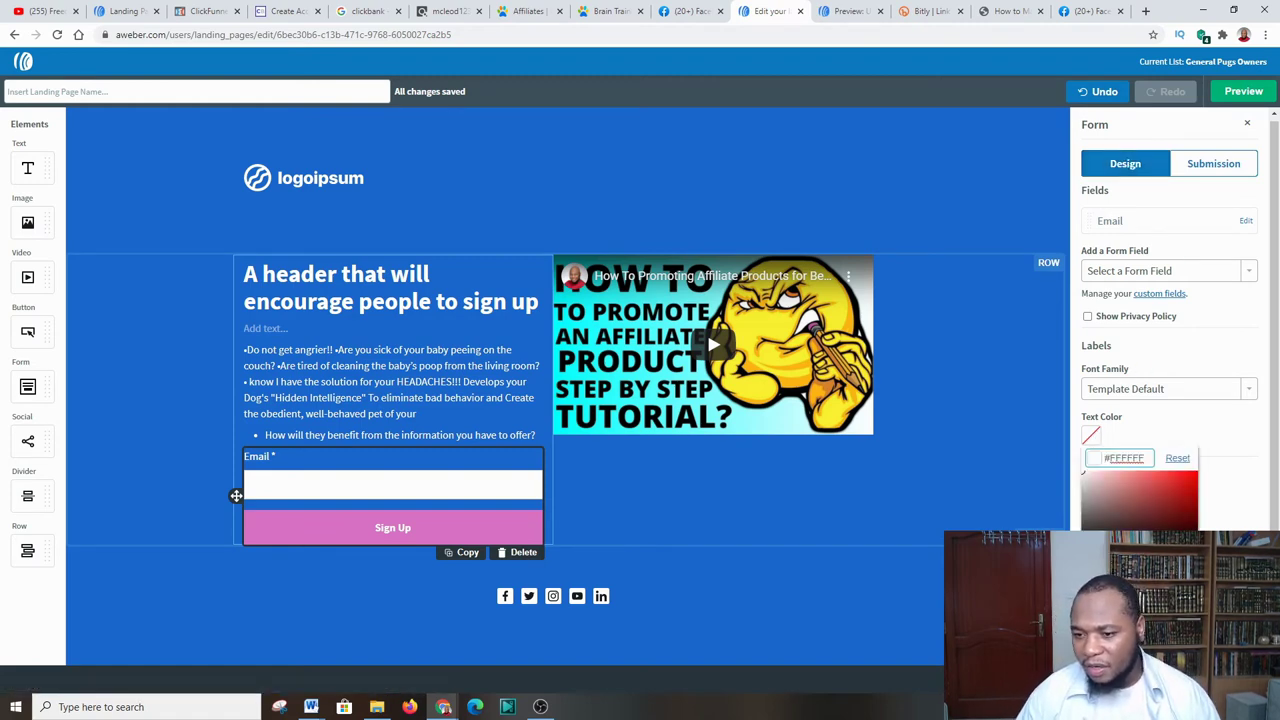
{"action": "left_click", "coordinate": [480, 516]}
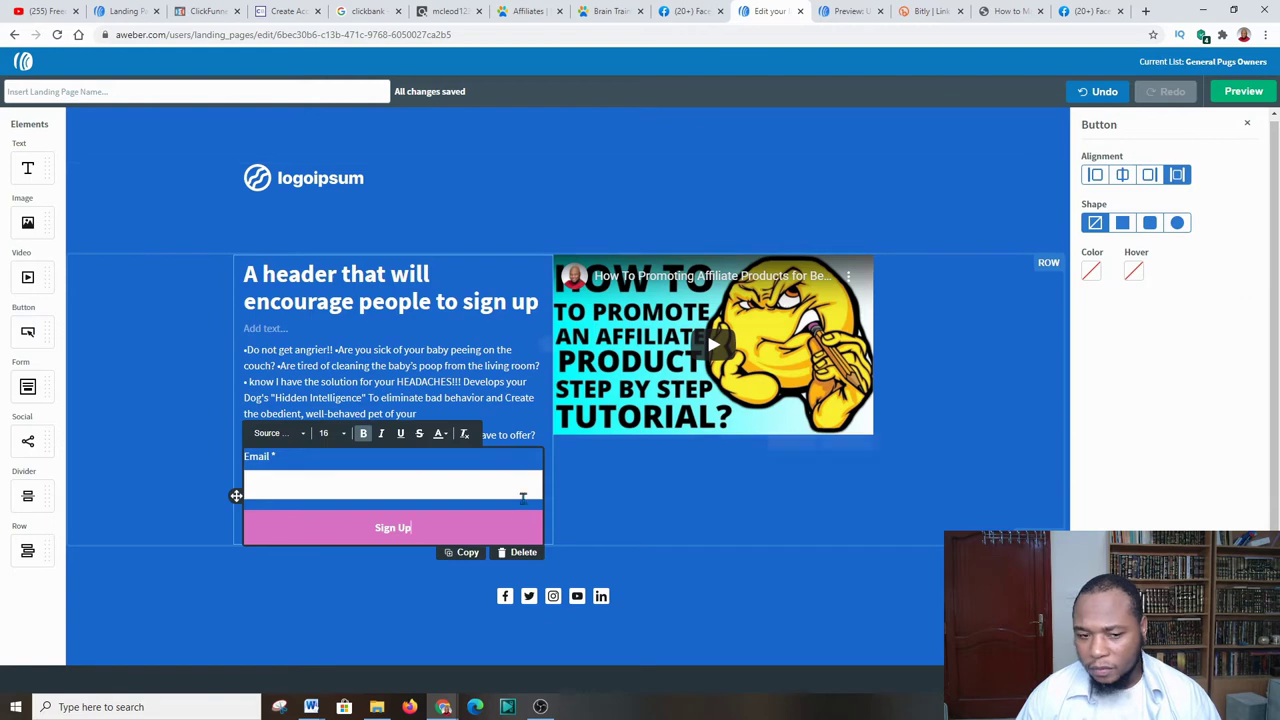
{"action": "key", "text": "Escape"}
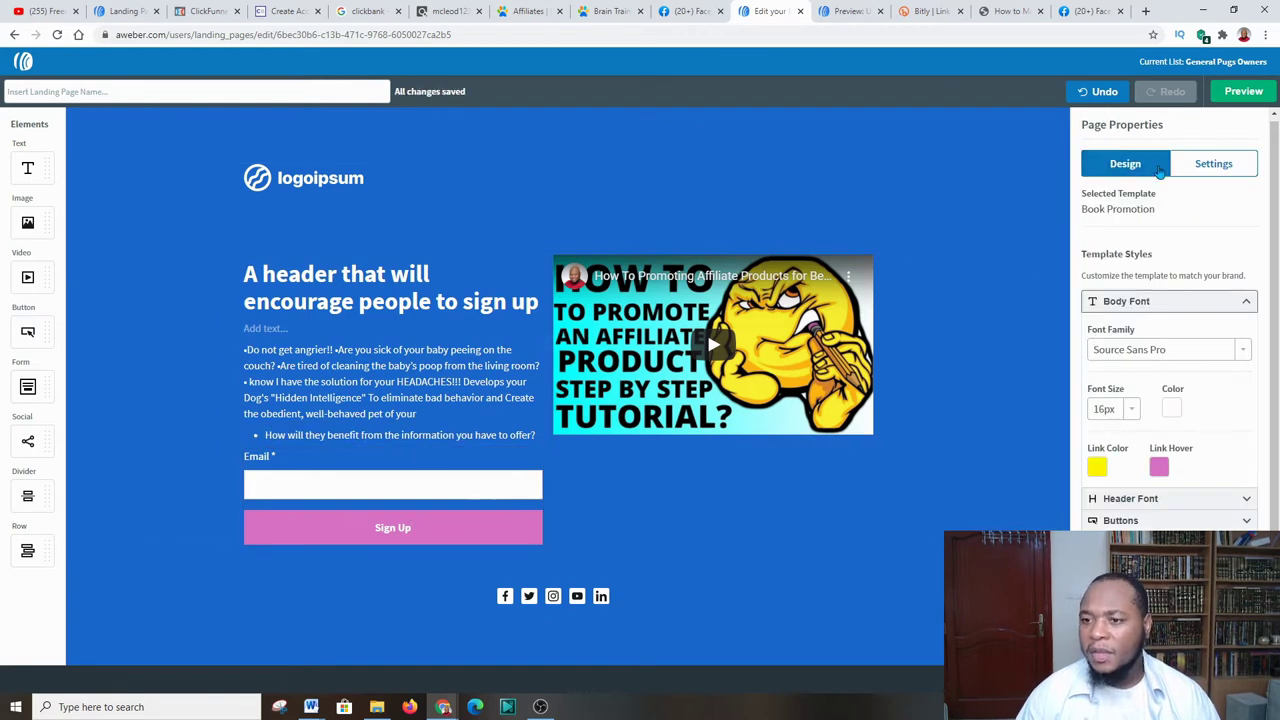
- Open the signup form's Submission settings and its Thank You Page options
{"action": "left_click", "coordinate": [1120, 175]}
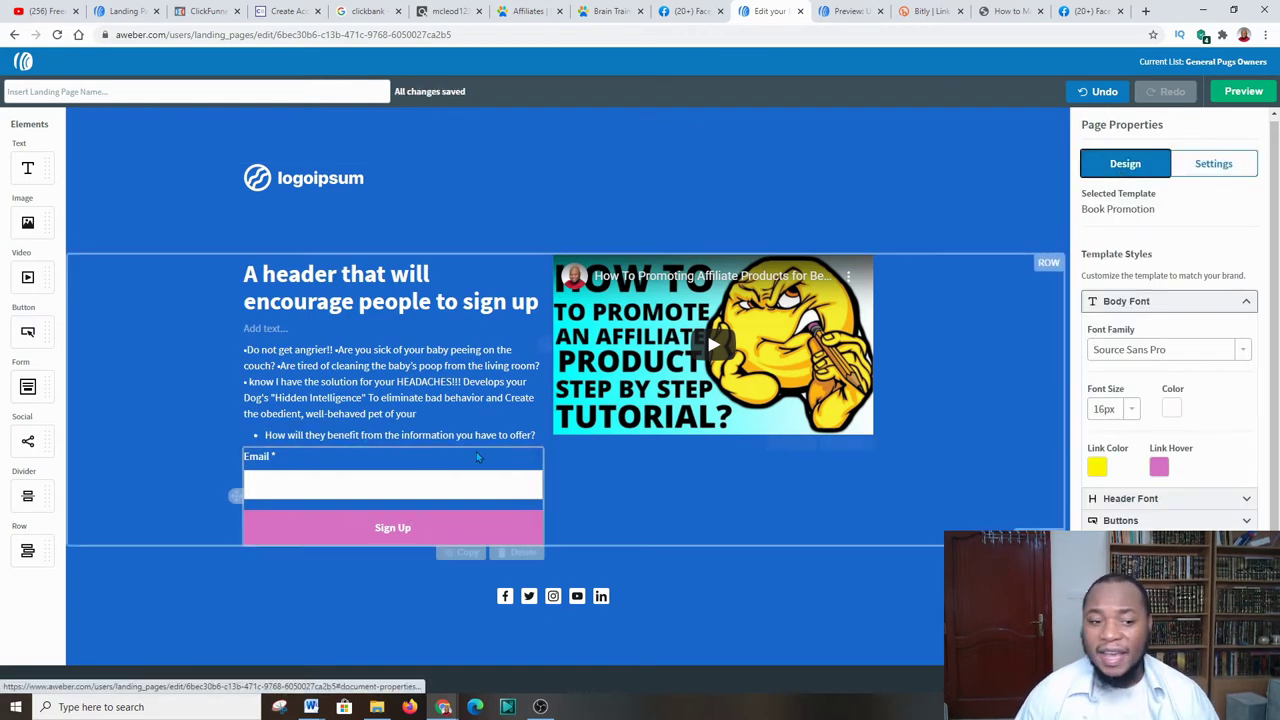
{"action": "left_click", "coordinate": [258, 457]}
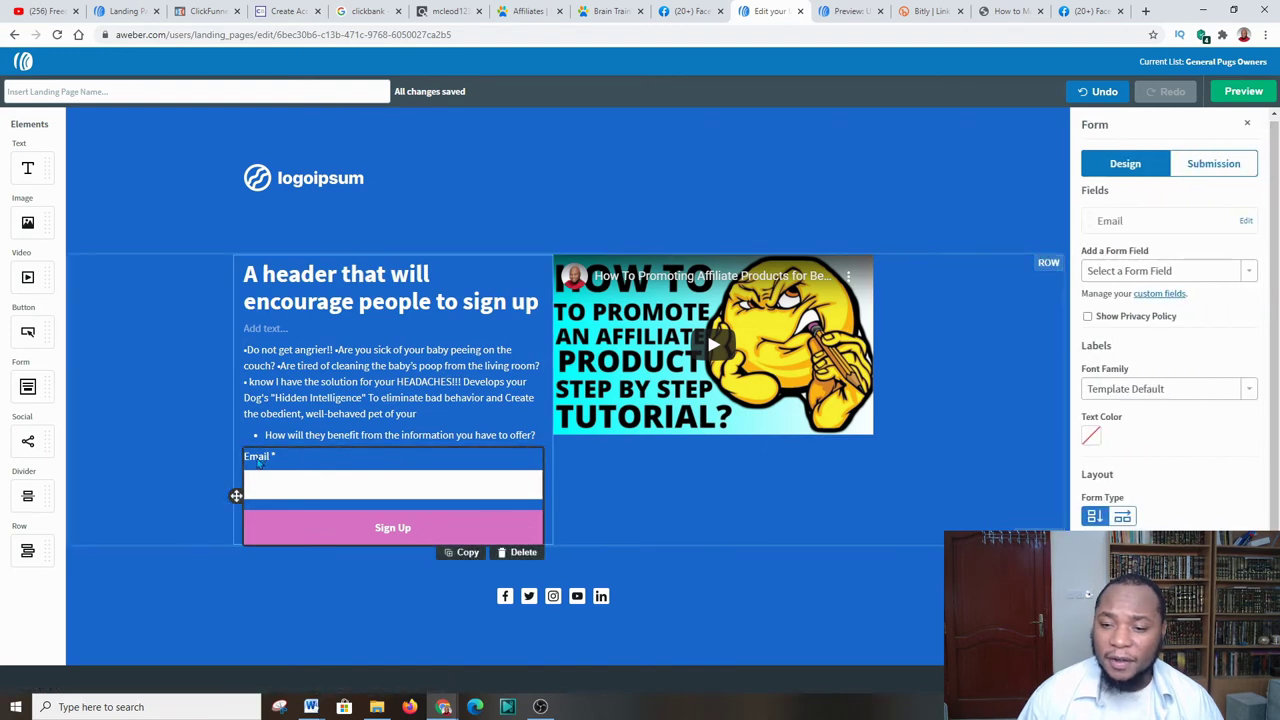
{"action": "left_click", "coordinate": [1222, 177]}
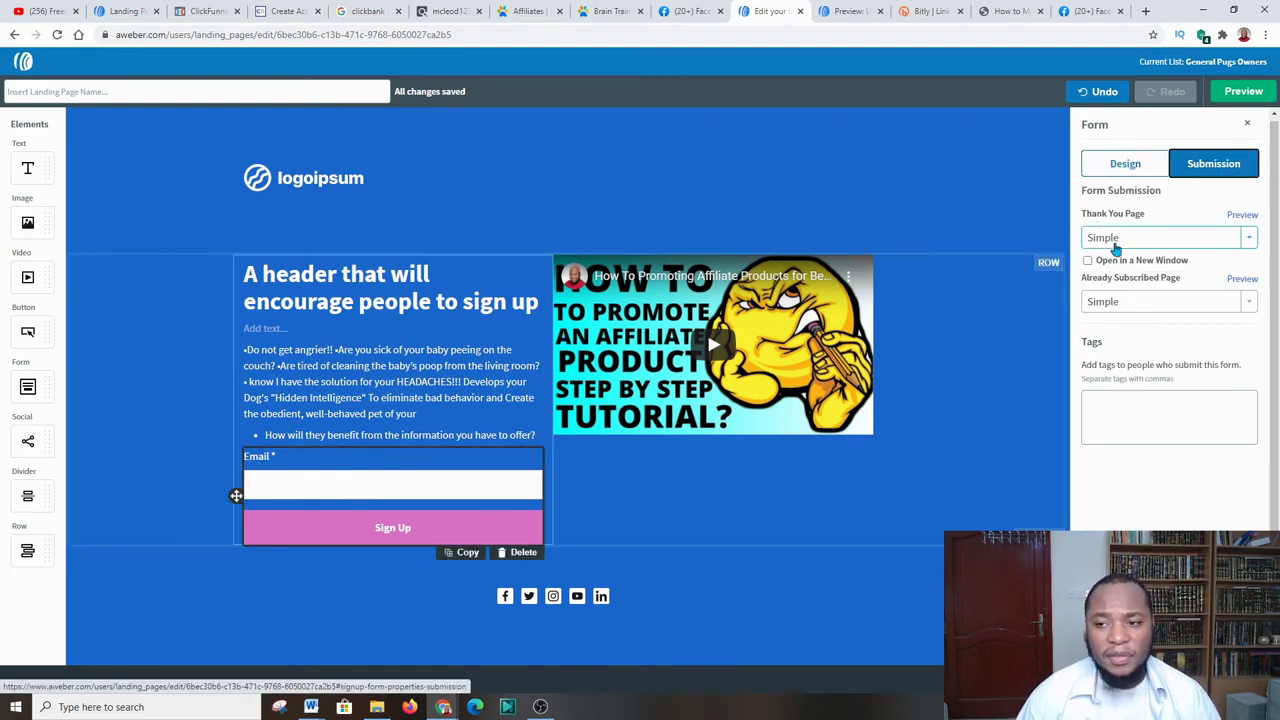
{"action": "left_click", "coordinate": [1248, 237]}
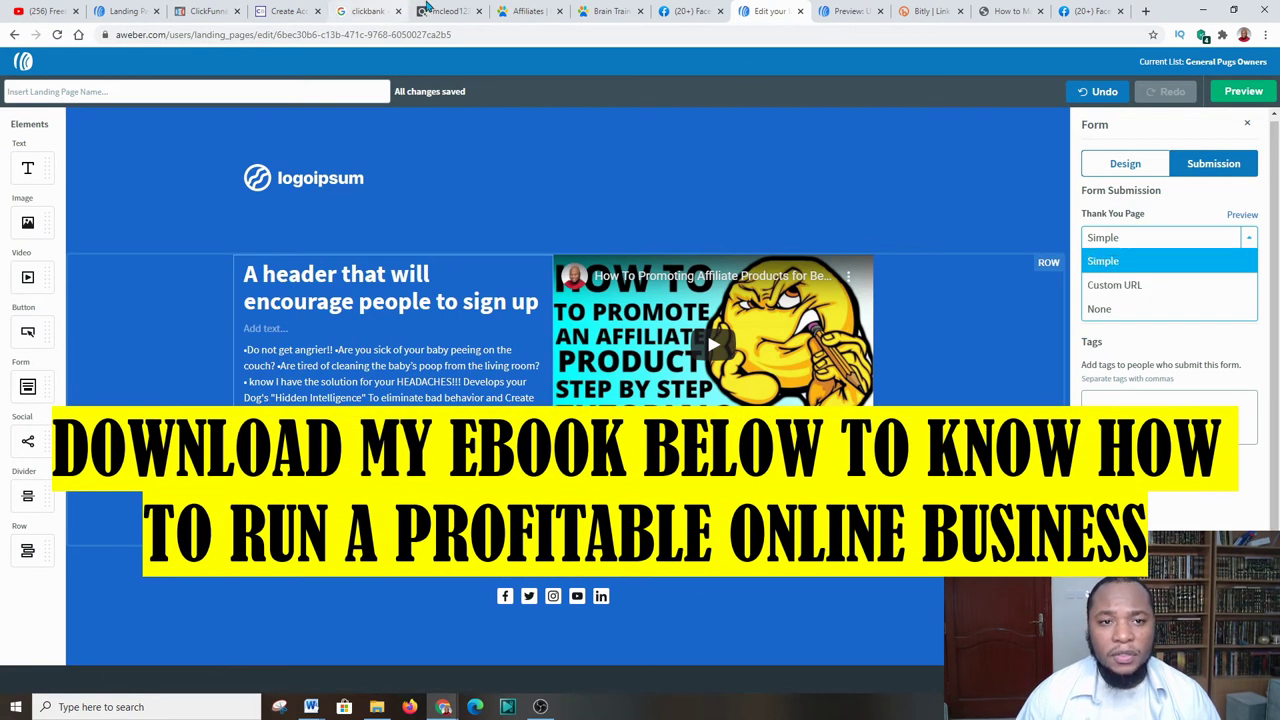
{"action": "left_click", "coordinate": [452, 10]}
- Generate the HopShield HopLink for Brain Training For Dogs and copy the full URL
{"action": "left_click", "coordinate": [775, 268]}
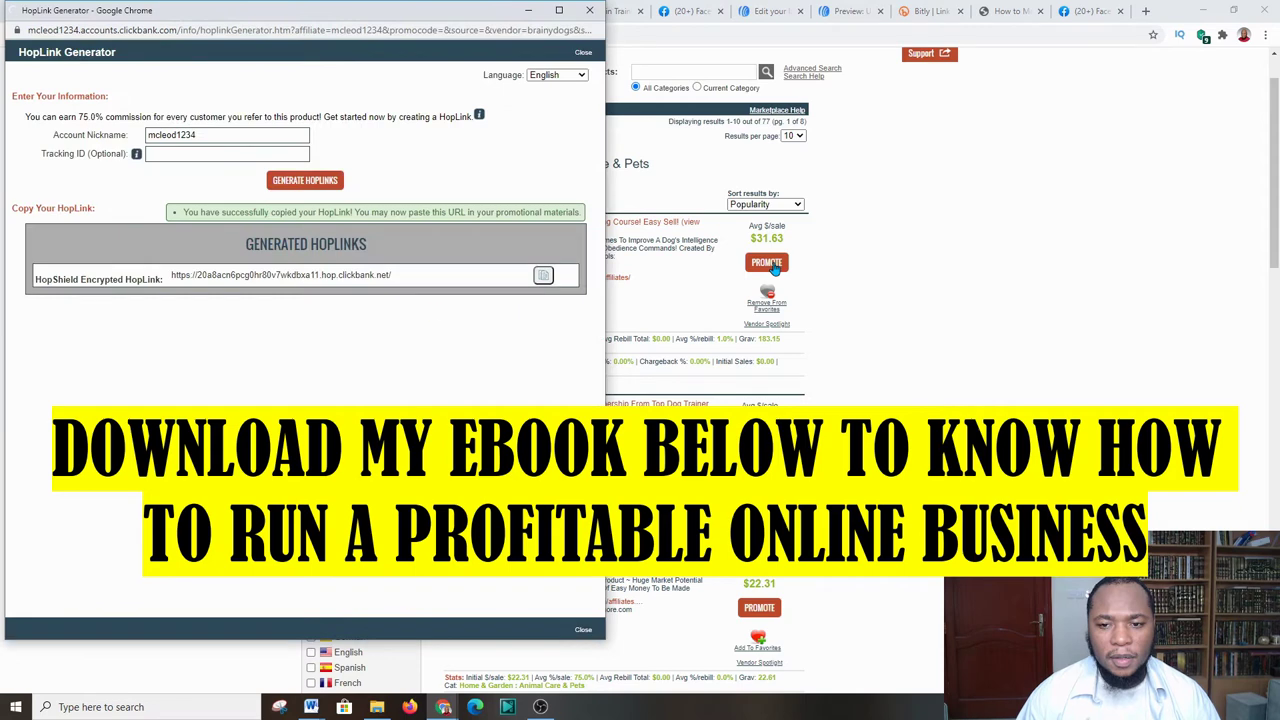
{"action": "left_click", "coordinate": [202, 280]}
{"action": "right_click", "coordinate": [248, 280]}
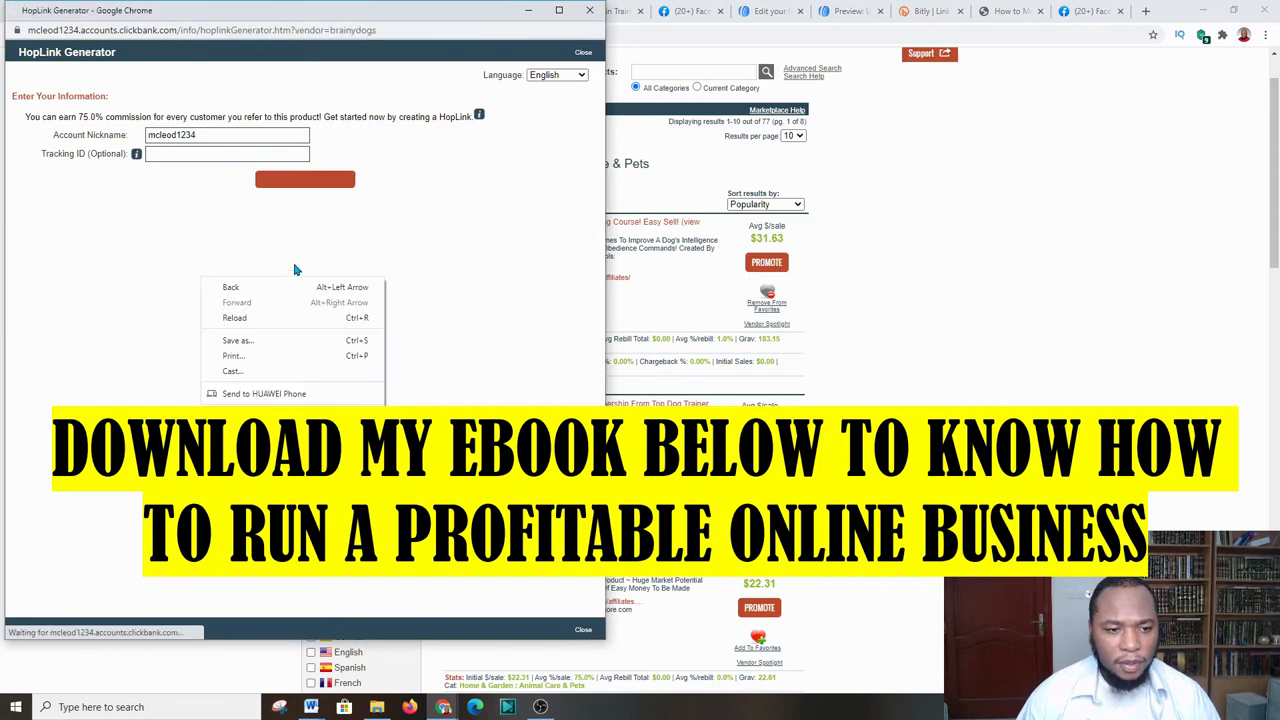
{"action": "left_click_drag", "start_coordinate": [382, 275], "coordinate": [175, 274]}
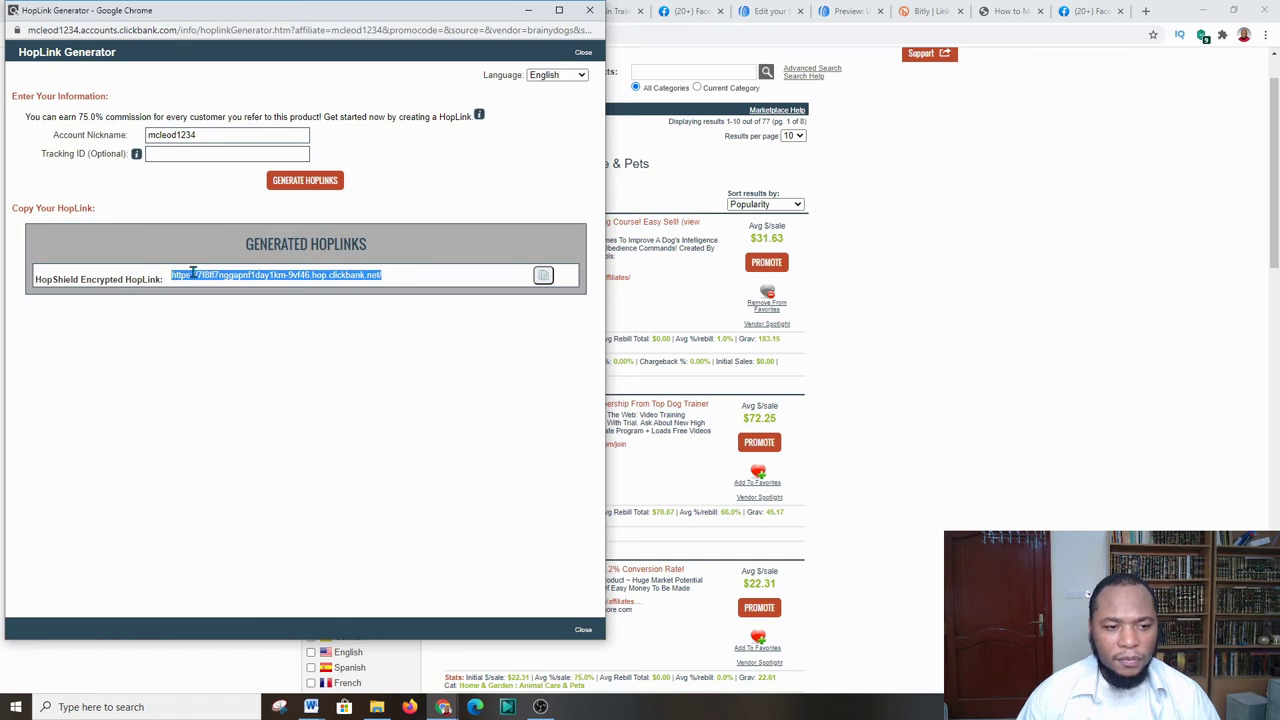
{"action": "right_click", "coordinate": [192, 272]}
{"action": "left_click", "coordinate": [218, 284]}
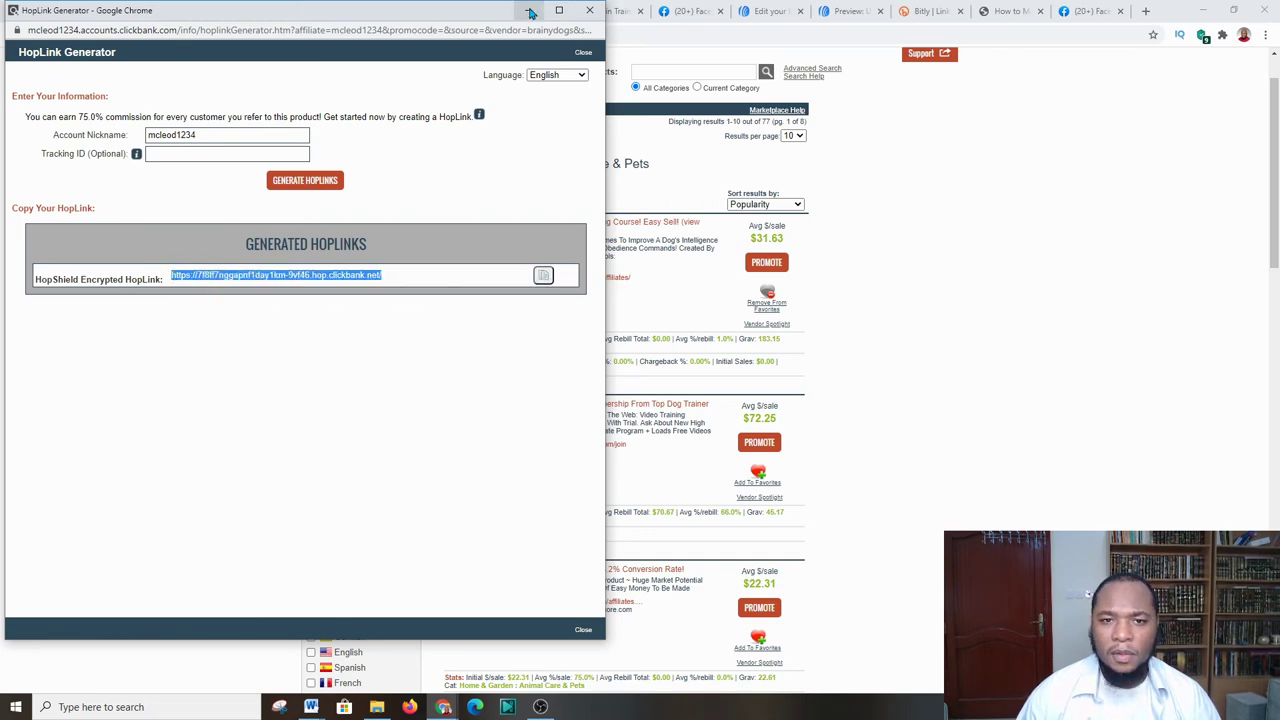
{"action": "left_click", "coordinate": [530, 10]}
- Set the Thank You Page to a Custom URL using the pasted ClickBank hoplink
{"action": "left_click", "coordinate": [848, 11]}
{"action": "left_click", "coordinate": [770, 11]}
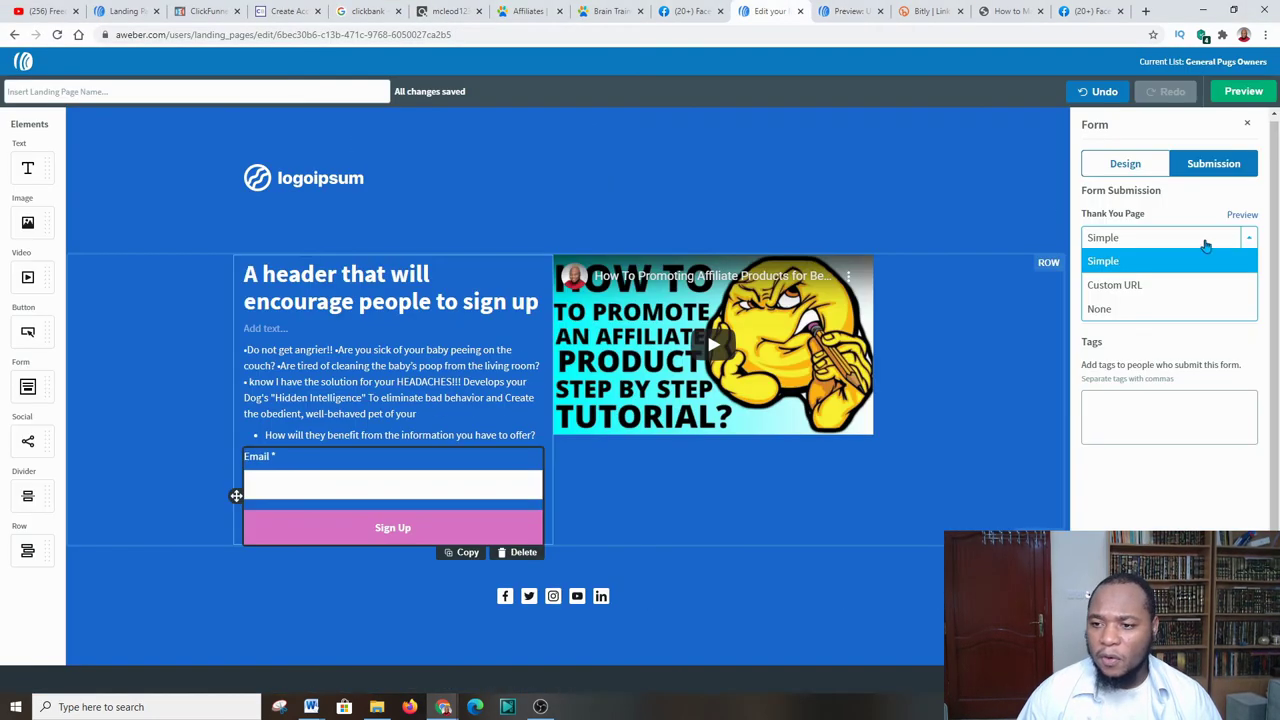
{"action": "left_click", "coordinate": [1133, 286]}
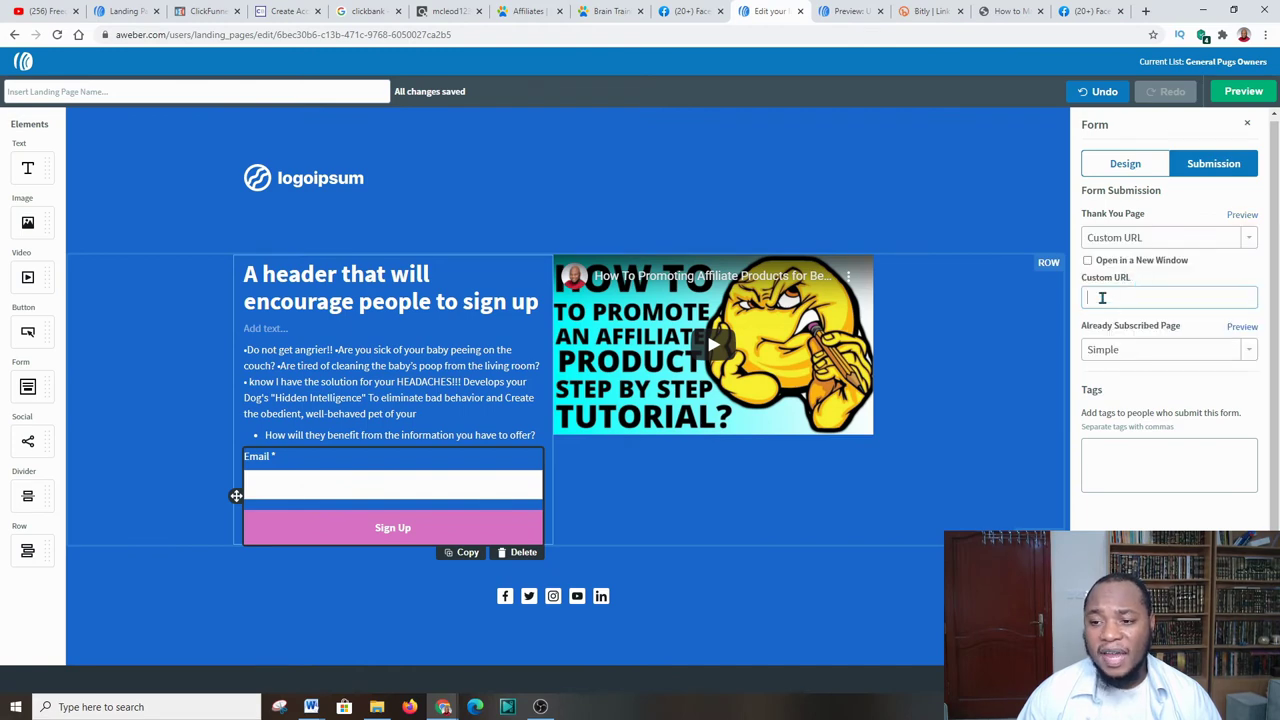
{"action": "right_click", "coordinate": [1103, 299]}
{"action": "left_click", "coordinate": [1134, 403]}
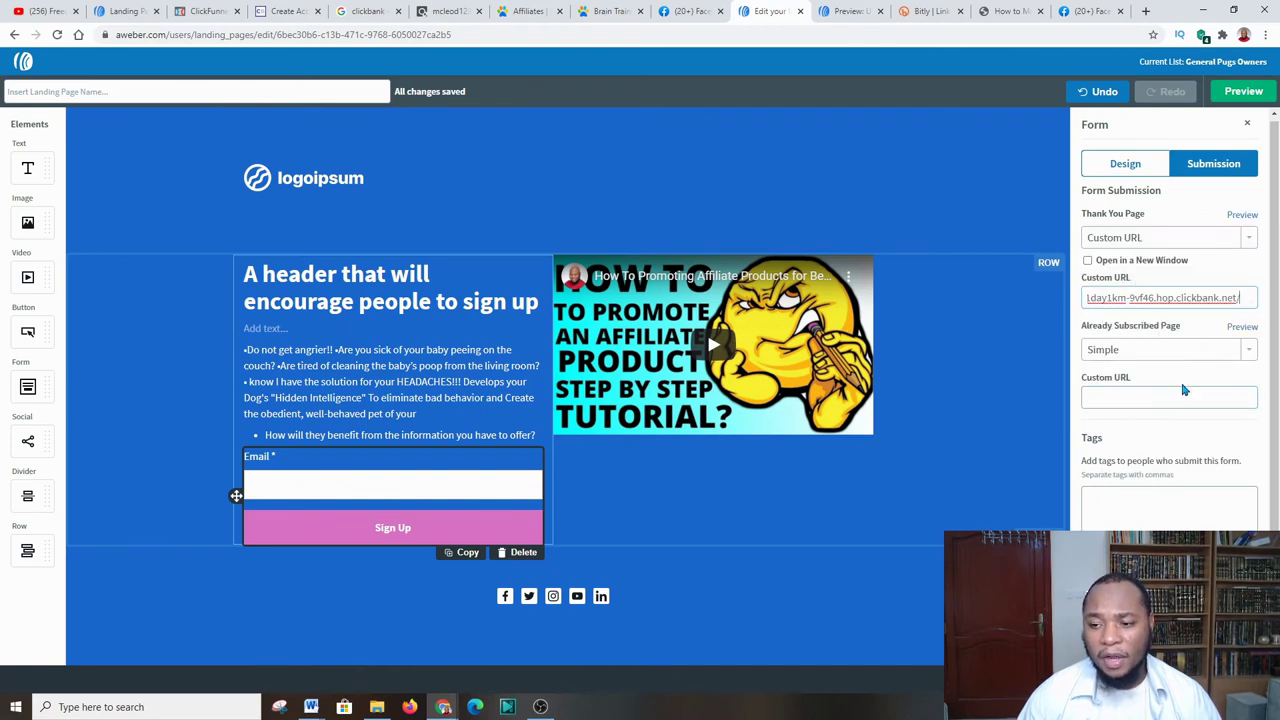
- Send already-subscribed visitors to the same hoplink and tag signups 'brain training'
{"action": "left_click", "coordinate": [1248, 351]}
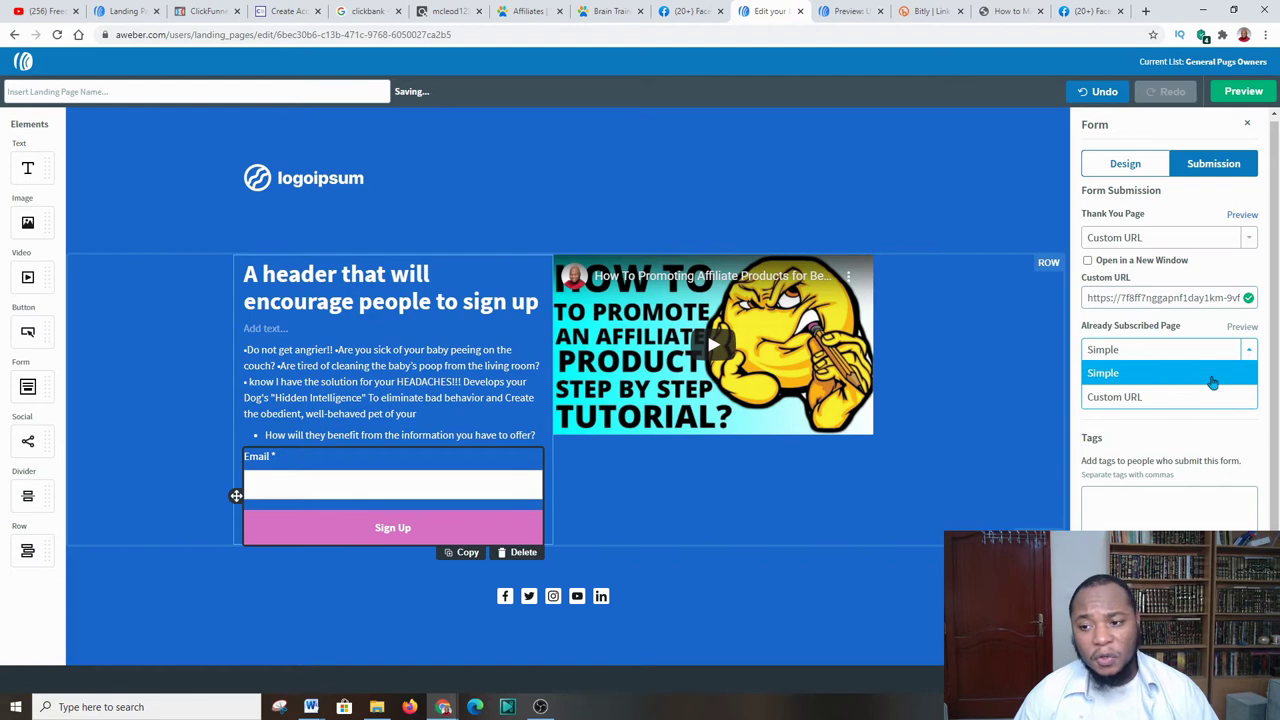
{"action": "left_click", "coordinate": [1155, 398]}
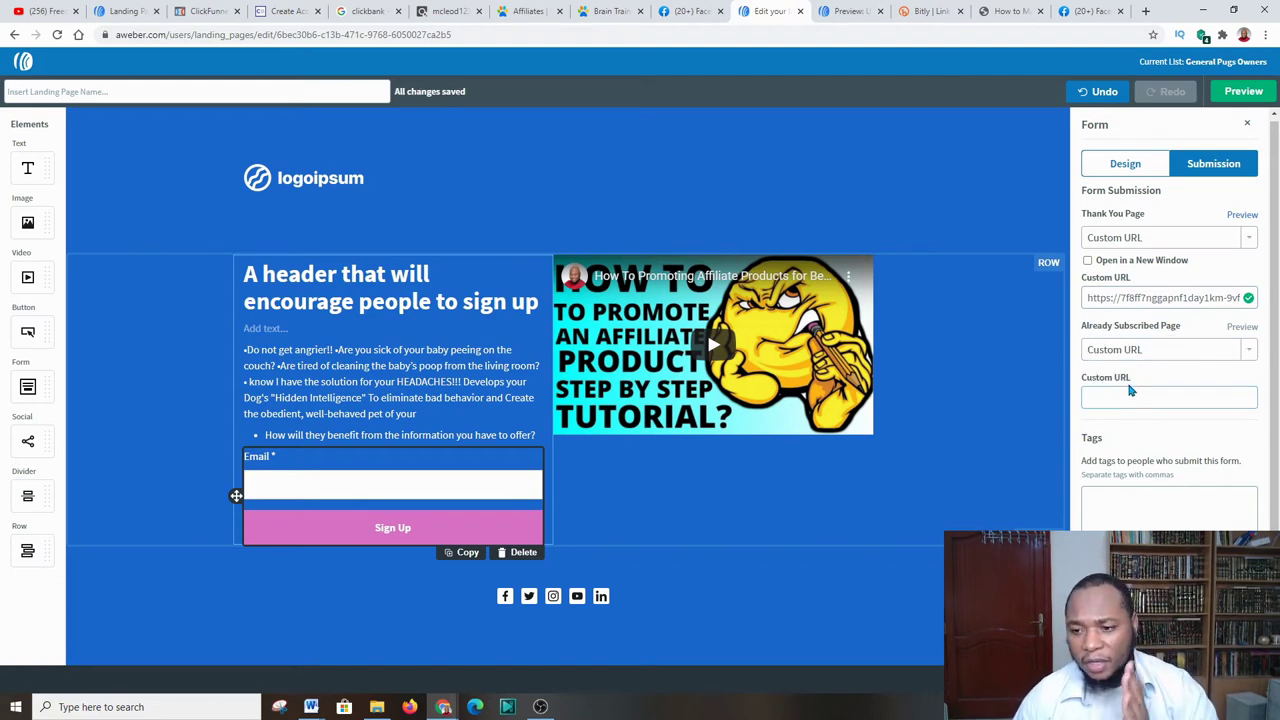
{"action": "right_click", "coordinate": [1112, 395]}
{"action": "left_click", "coordinate": [1142, 496]}
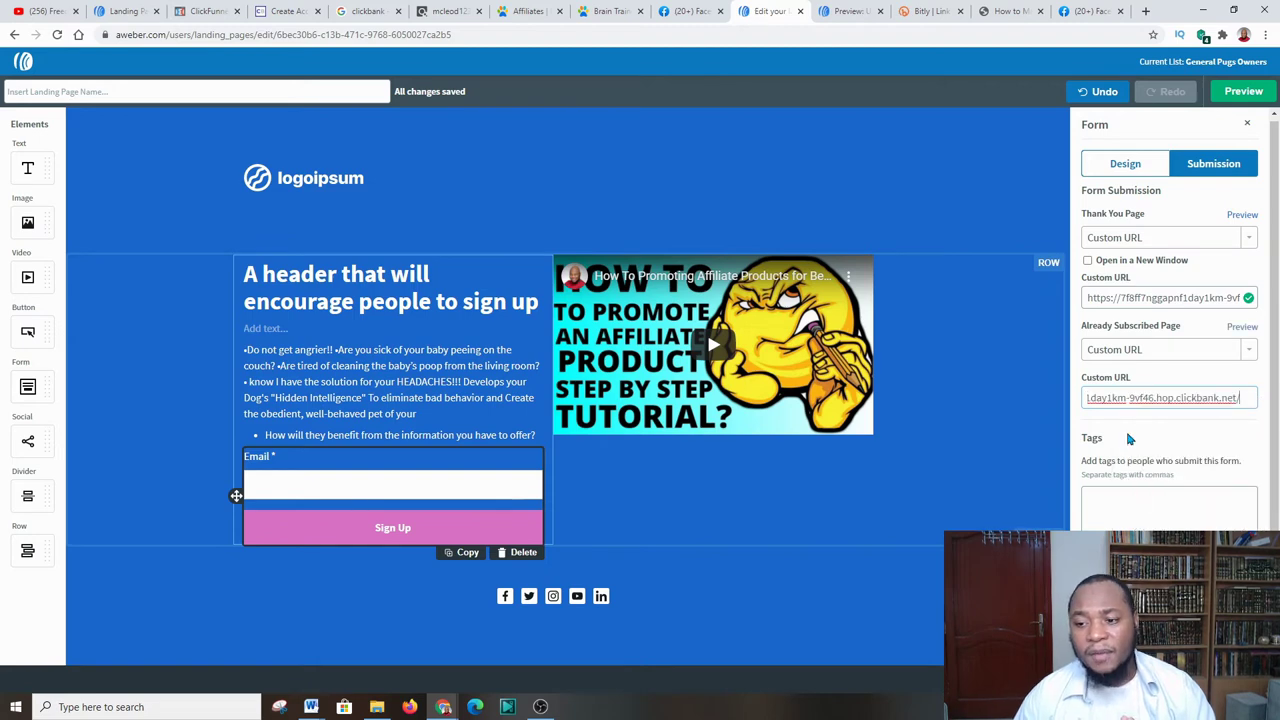
{"action": "left_click", "coordinate": [1173, 440]}
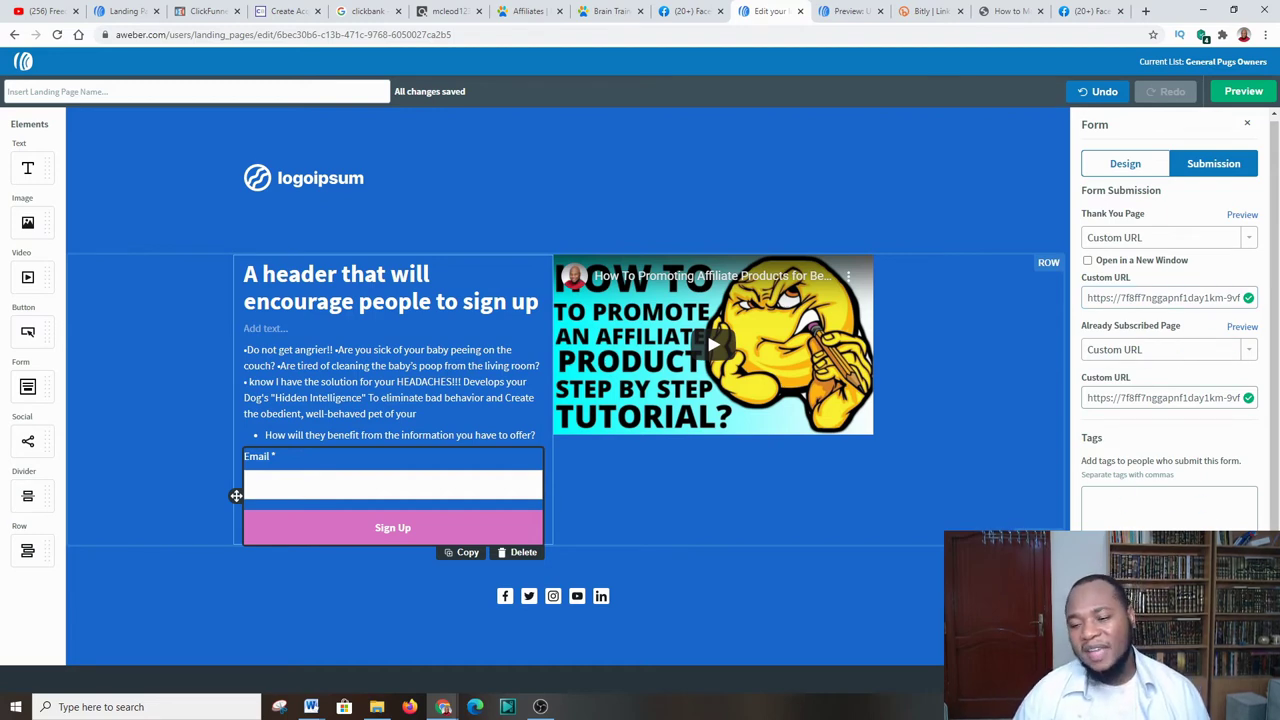
{"action": "left_click", "coordinate": [1142, 501]}
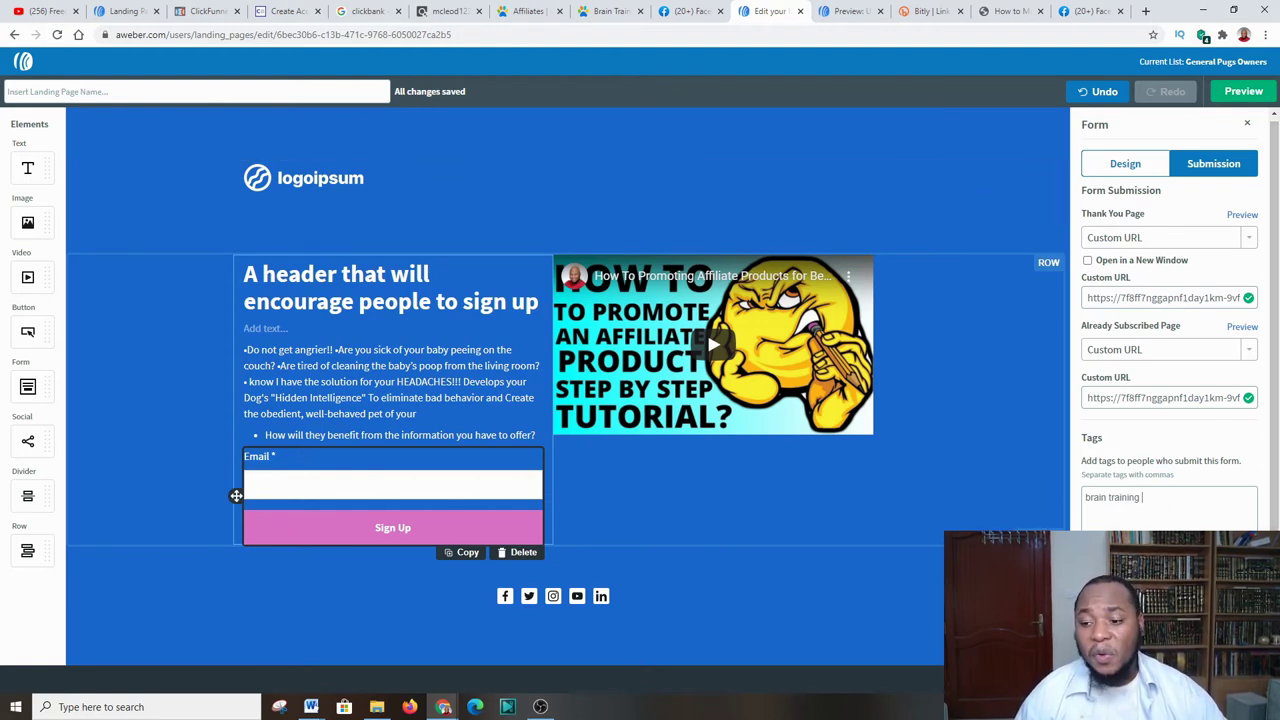
{"action": "key", "text": "Return"}
{"action": "key", "text": "alt+Left"}
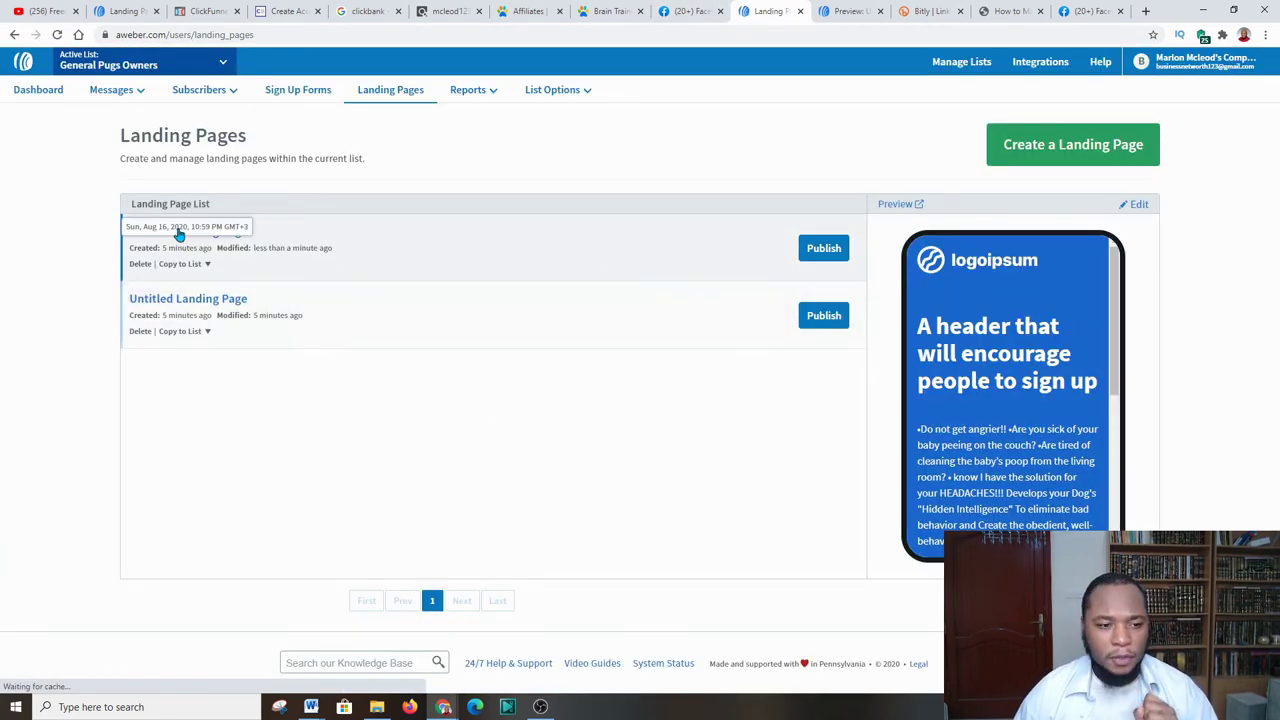
- Reopen the dog-training landing page from the list and select its header block
{"action": "left_click", "coordinate": [181, 238]}
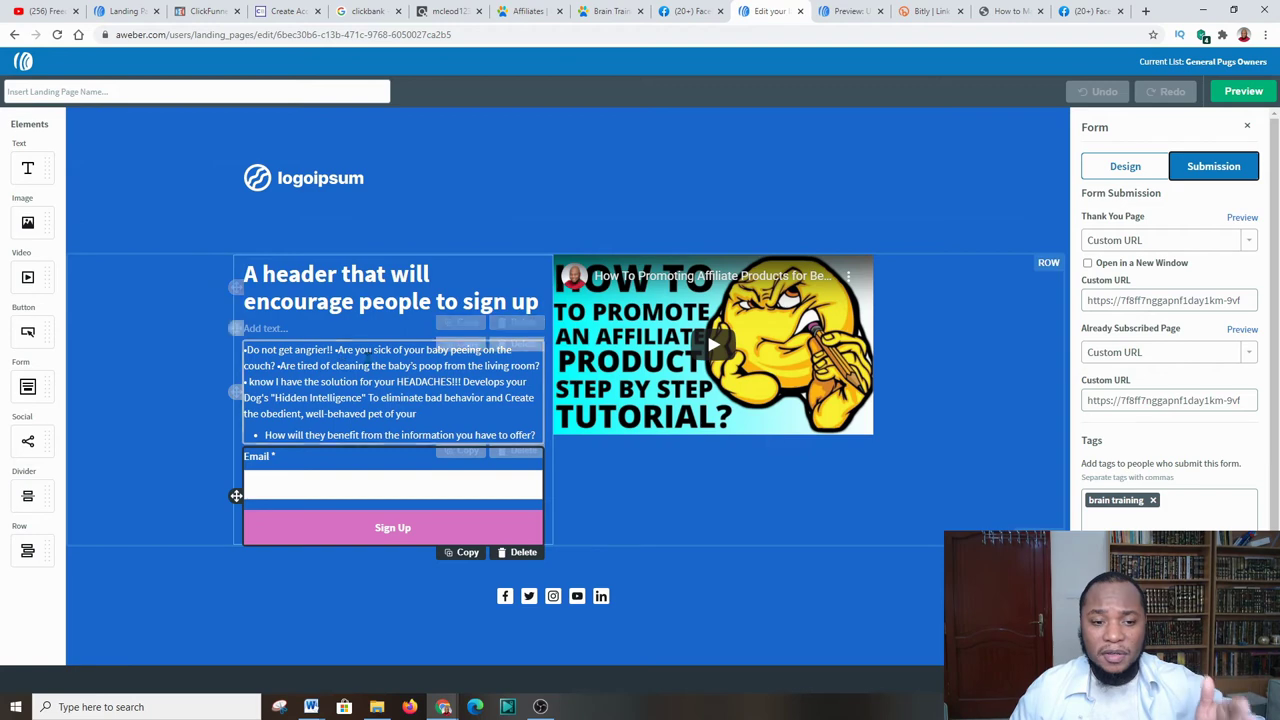
{"action": "left_click", "coordinate": [236, 287]}
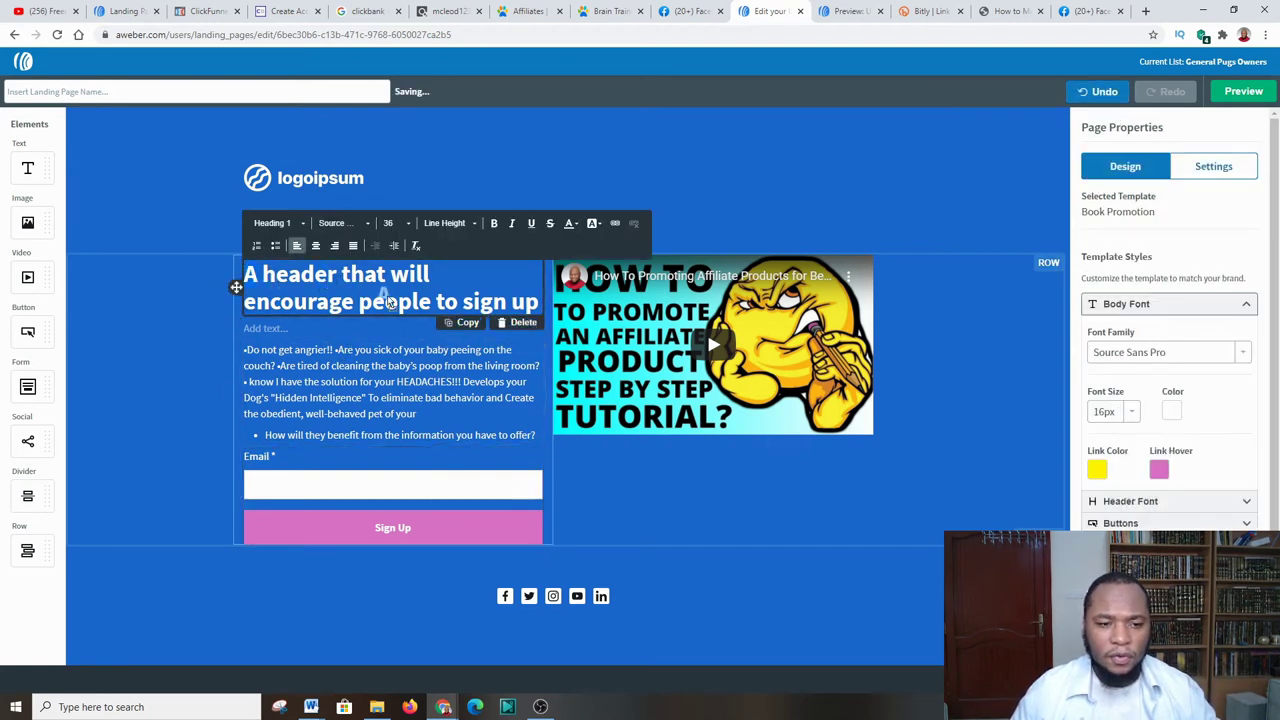
- Replace the heading with 'How to Make Your dog smarter' and centre-align it
{"action": "key", "text": "Delete"}
{"action": "key", "text": "Delete"}
{"action": "type", "text": "A"}
{"action": "key", "text": "ctrl+a"}
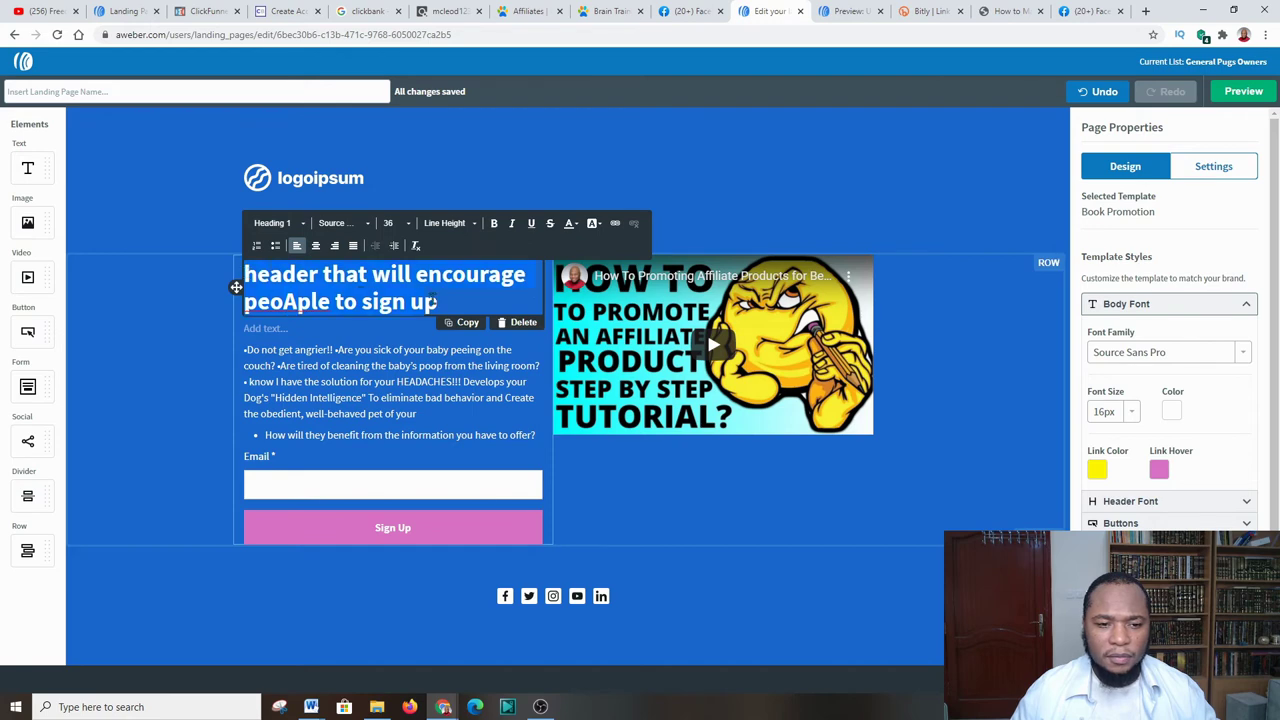
{"action": "type", "text": "How t"}
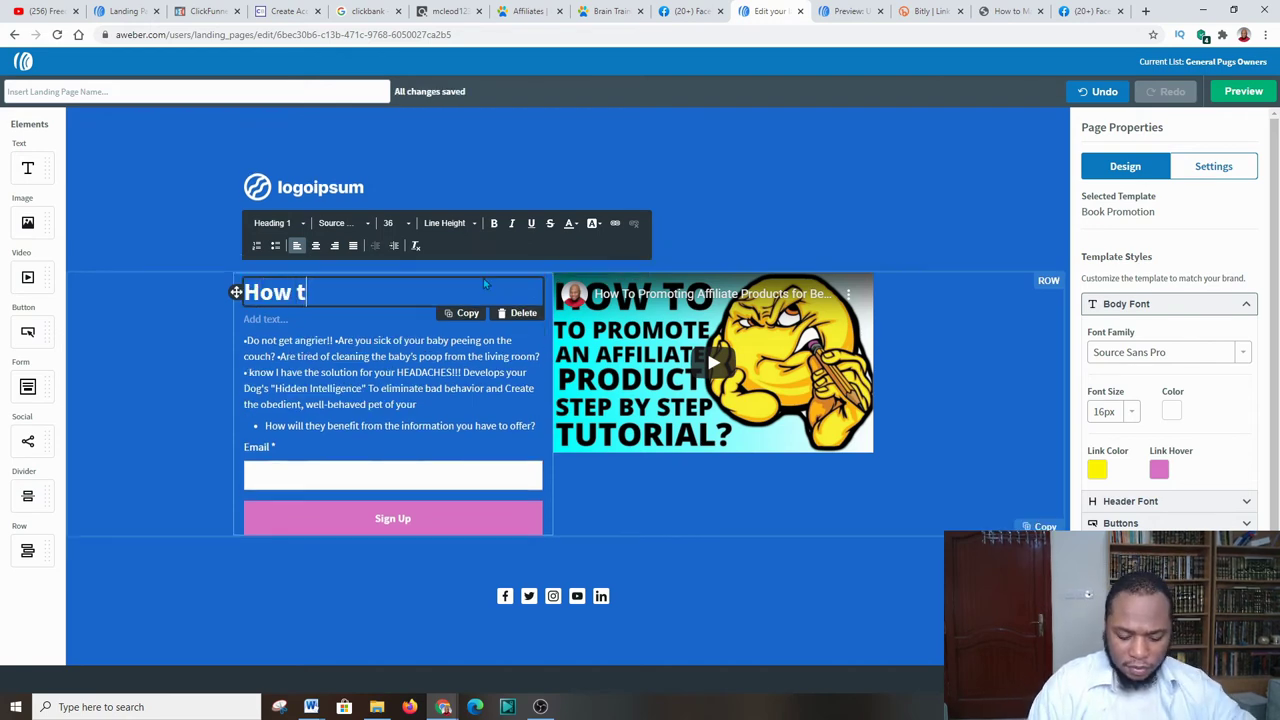
{"action": "type", "text": "o Make "}
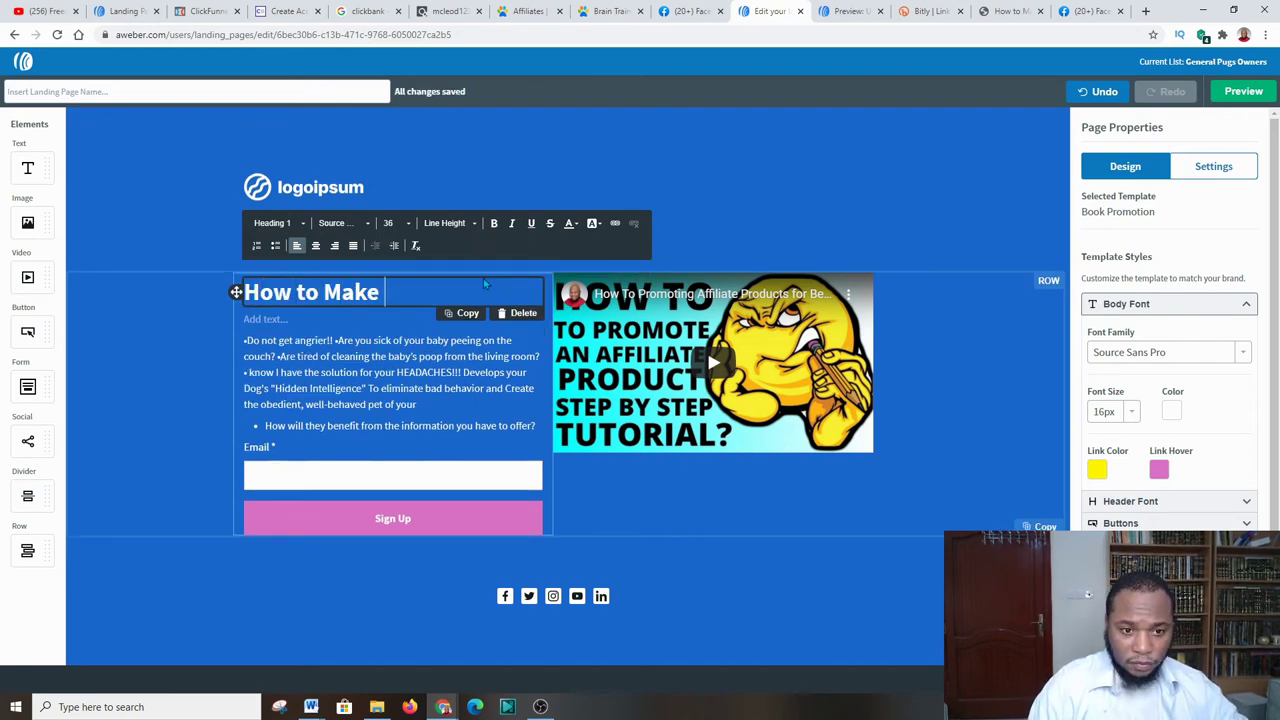
{"action": "type", "text": "Your"}
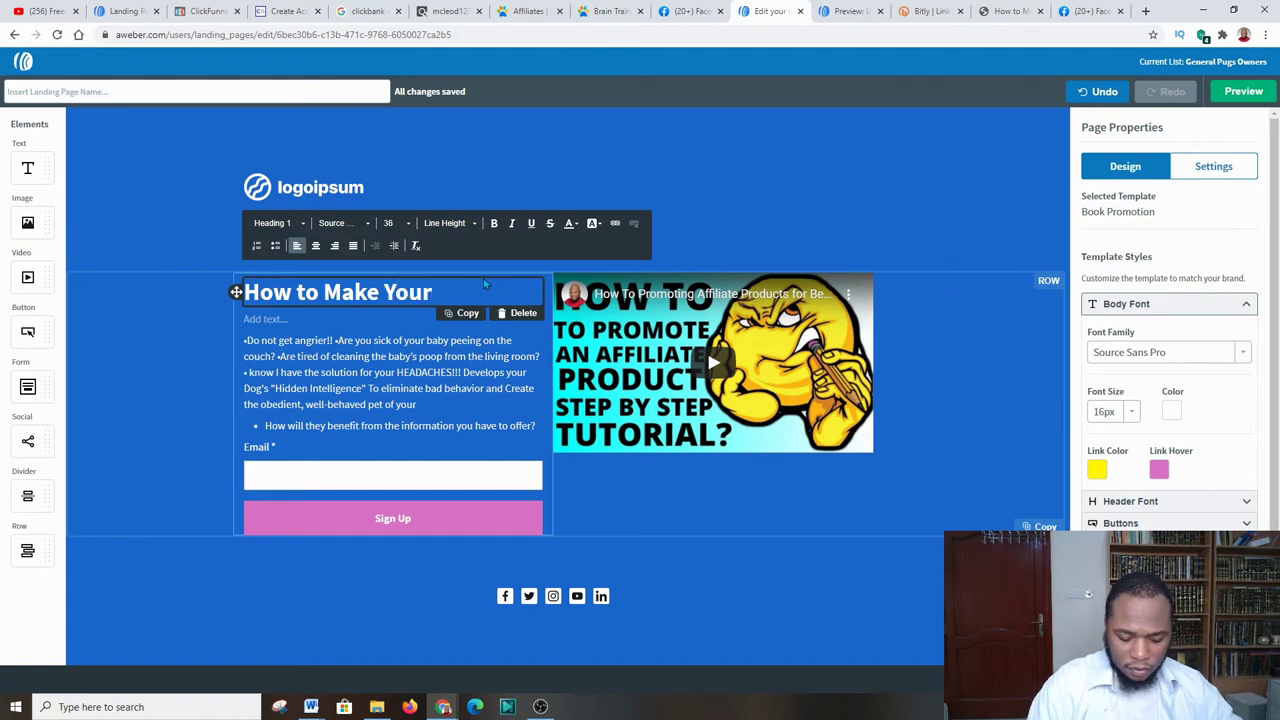
{"action": "type", "text": " dog smarter"}
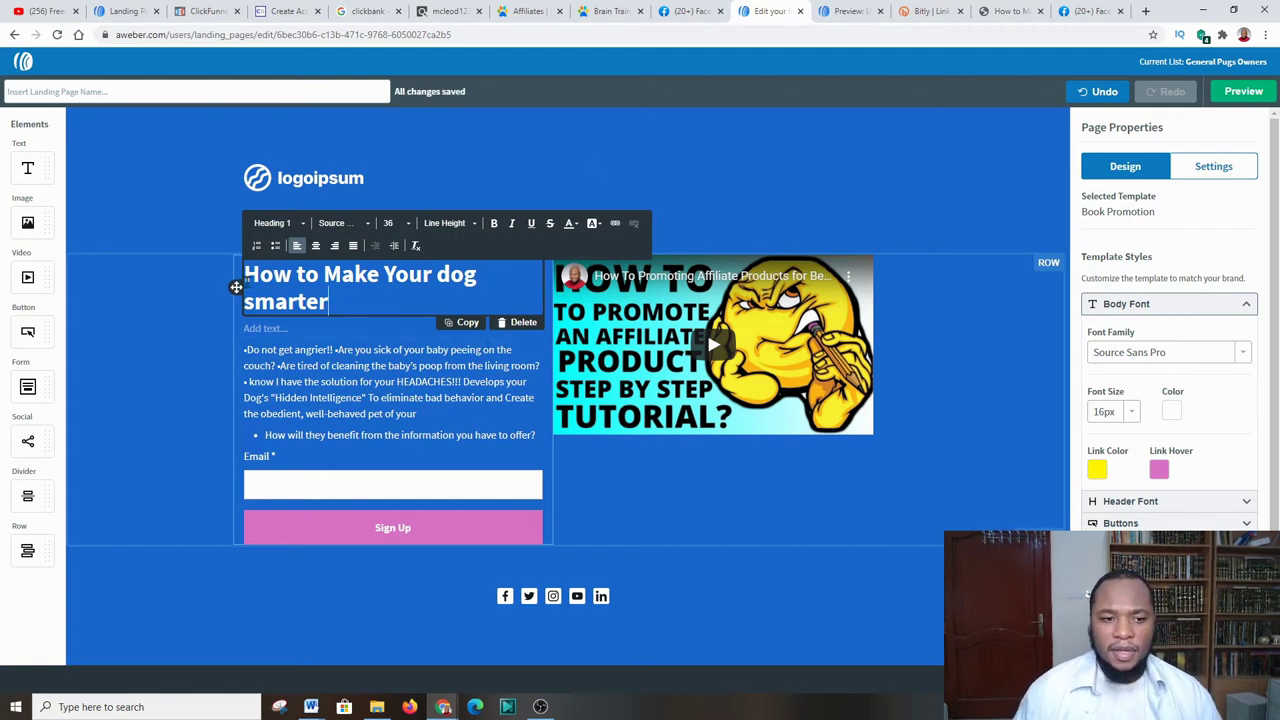
{"action": "triple_click", "coordinate": [300, 276]}
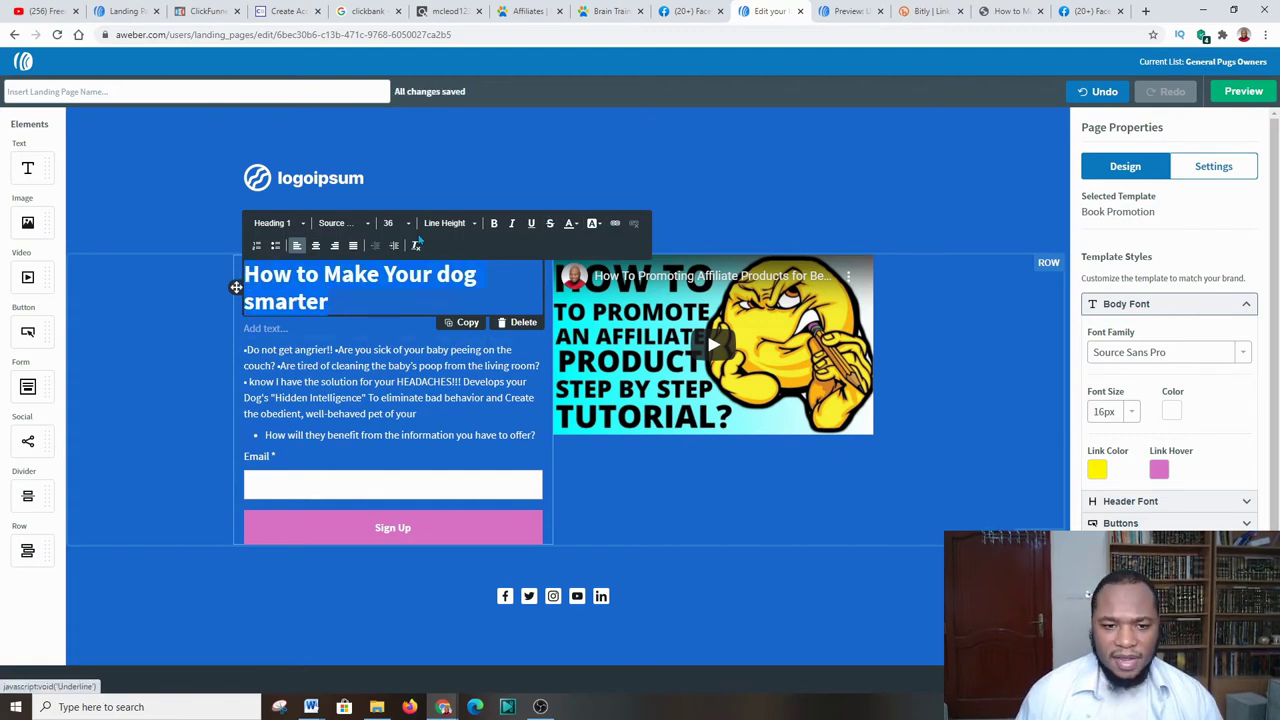
{"action": "left_click", "coordinate": [316, 247]}
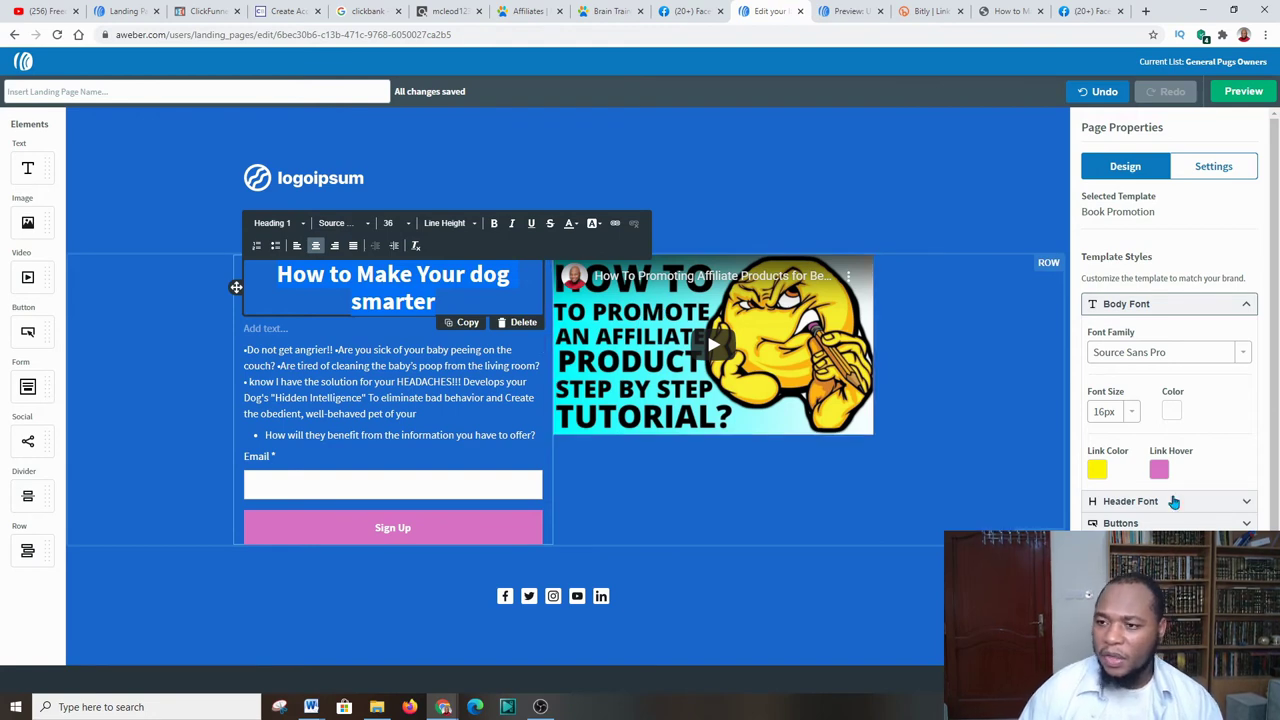
{"action": "key", "text": "alt+Left"}
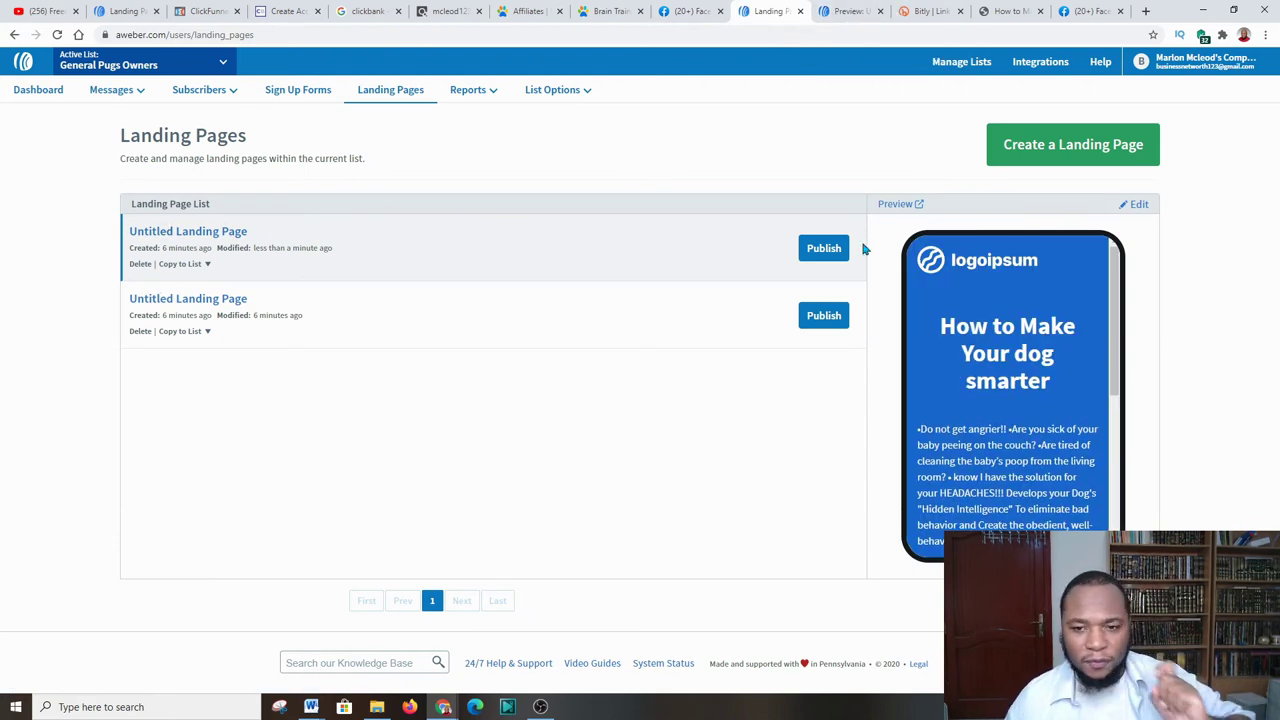
- Publish the first Untitled Landing Page and copy its public aweb.page URL
{"action": "left_click", "coordinate": [826, 252]}
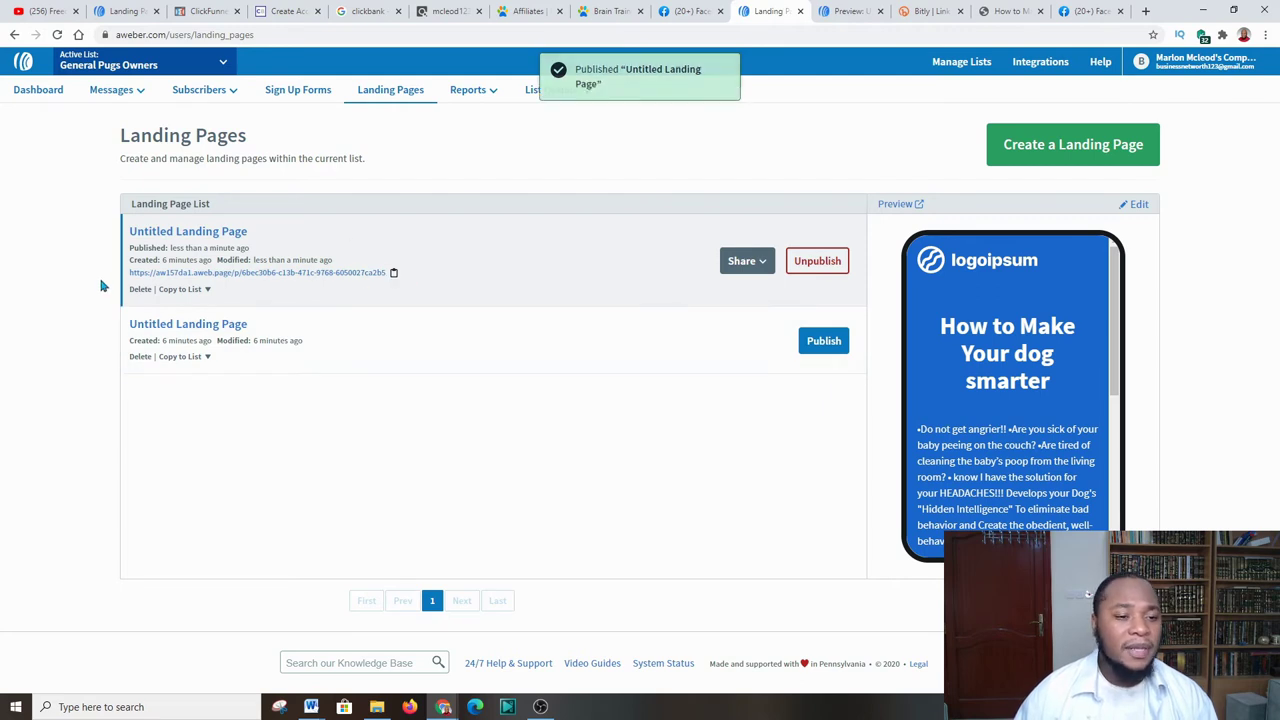
{"action": "left_click", "coordinate": [394, 273]}
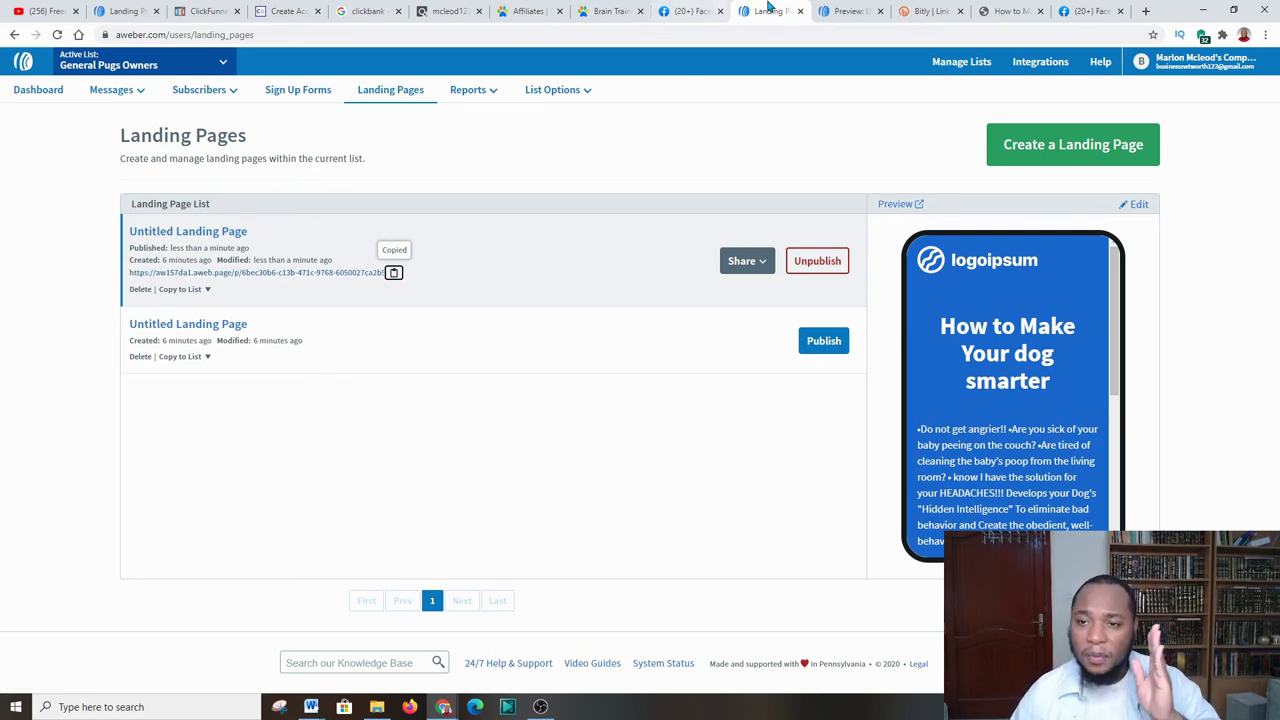
{"action": "left_click", "coordinate": [922, 10]}
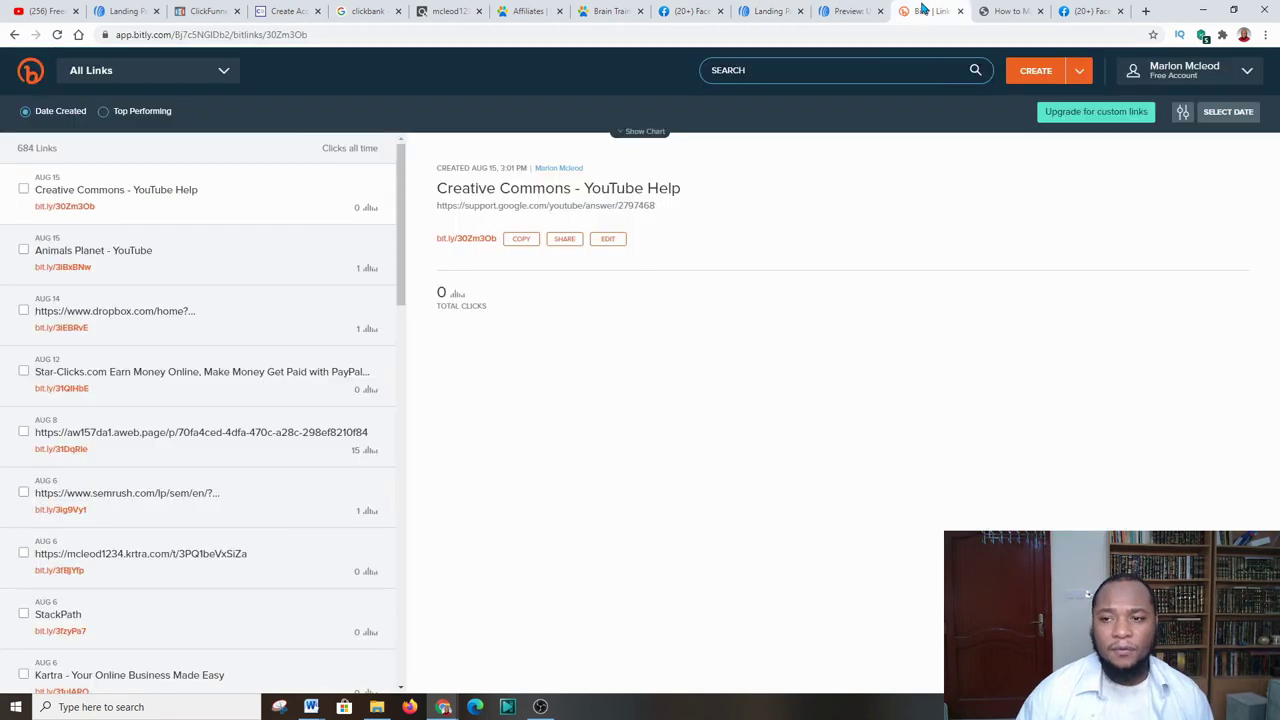
- Create a Bitly link from the pasted aweb.page URL and copy the short link bit.ly/3kQshaZ
{"action": "left_click", "coordinate": [1024, 73]}
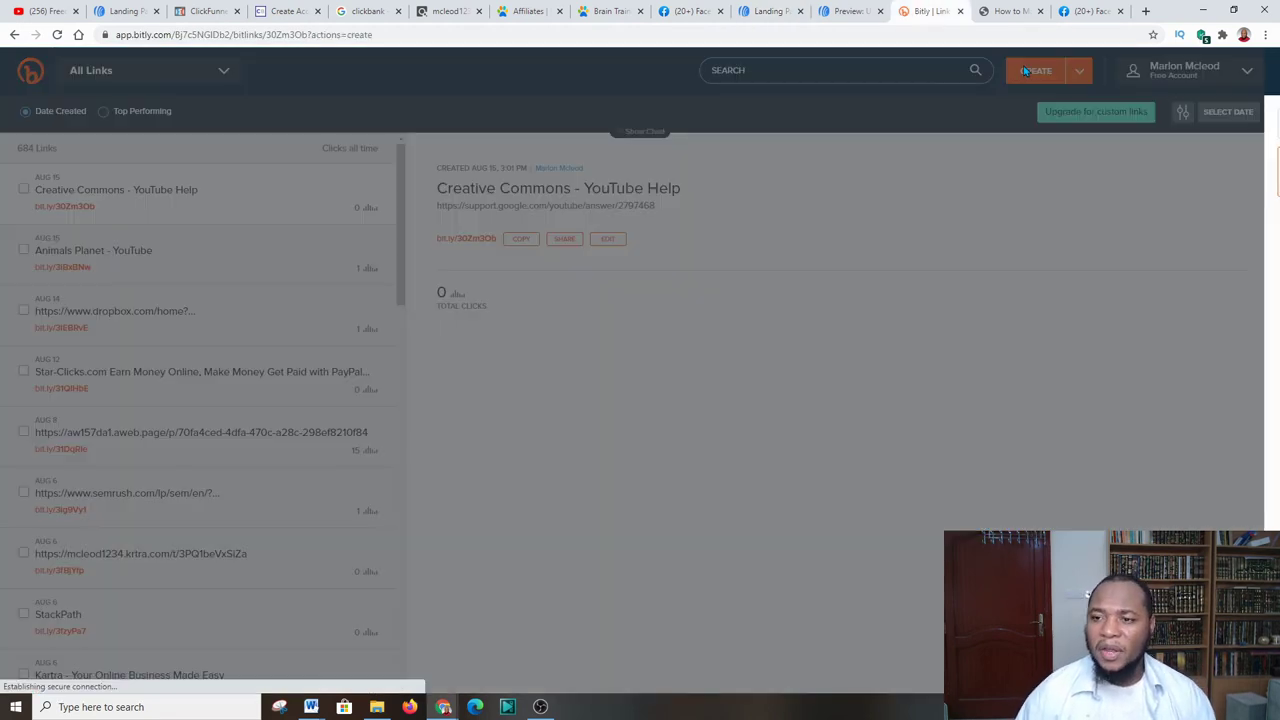
{"action": "right_click", "coordinate": [1108, 176]}
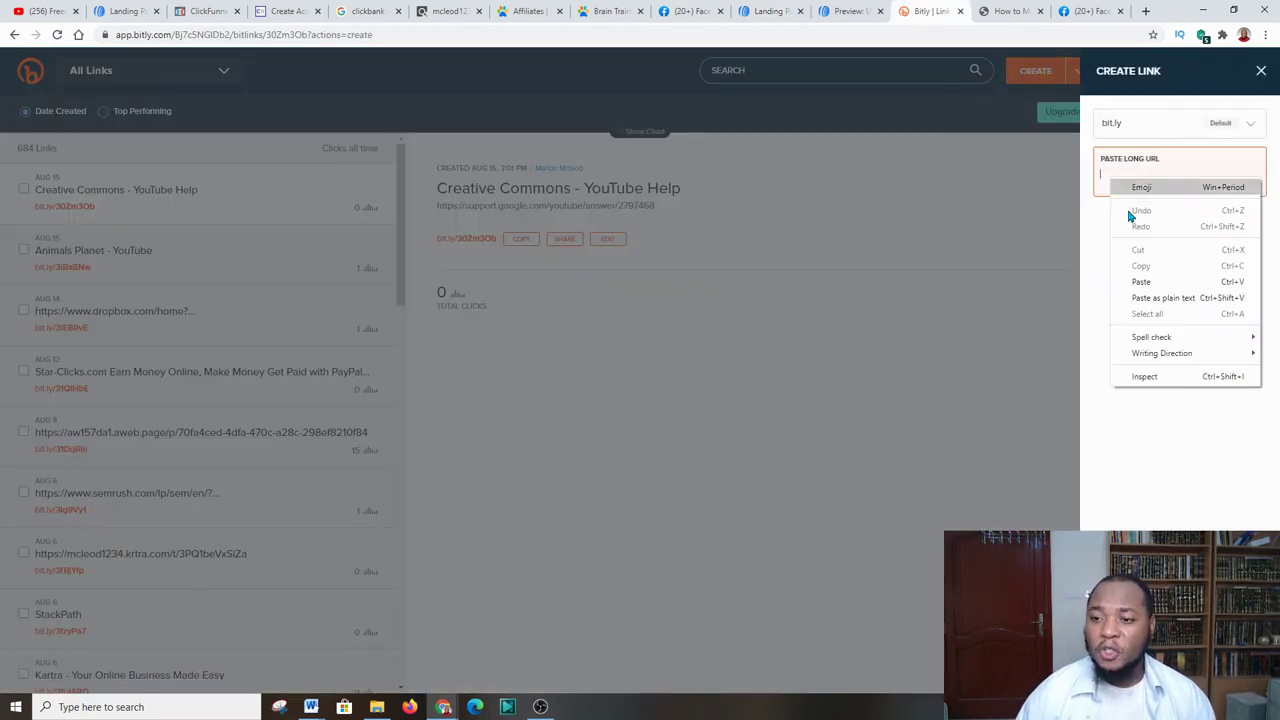
{"action": "left_click", "coordinate": [1140, 282]}
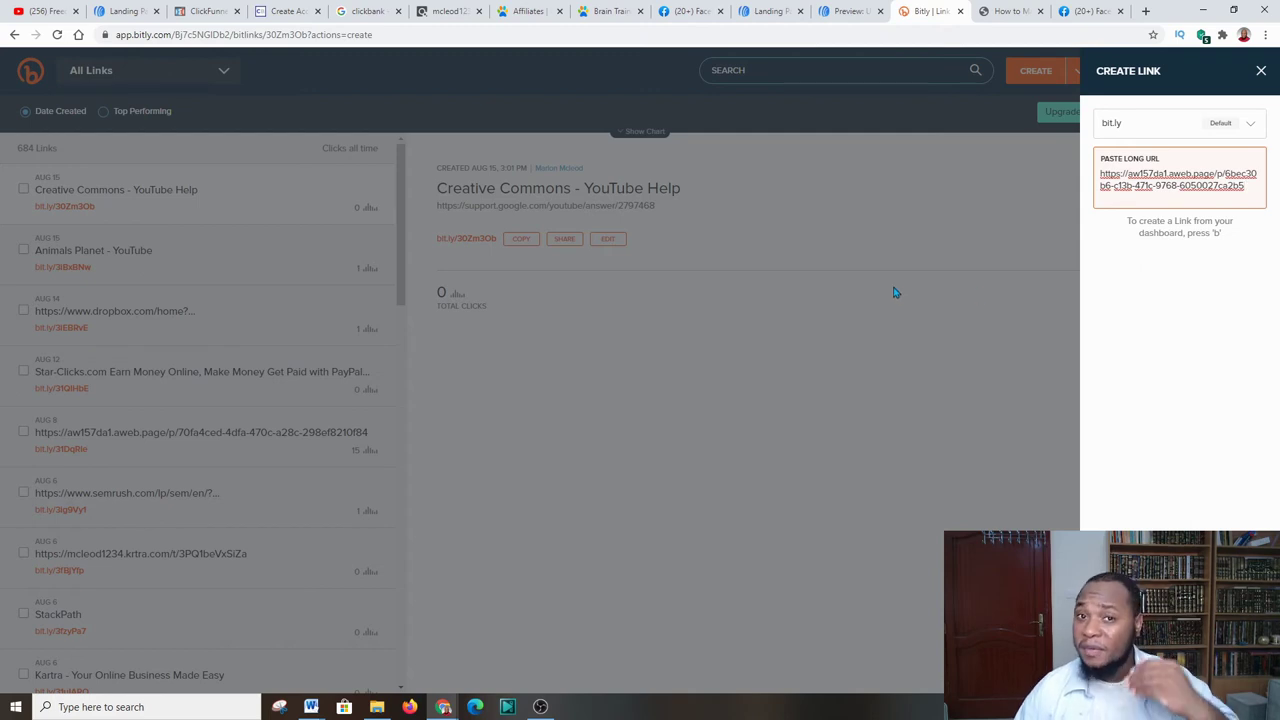
{"action": "left_click", "coordinate": [1200, 116]}
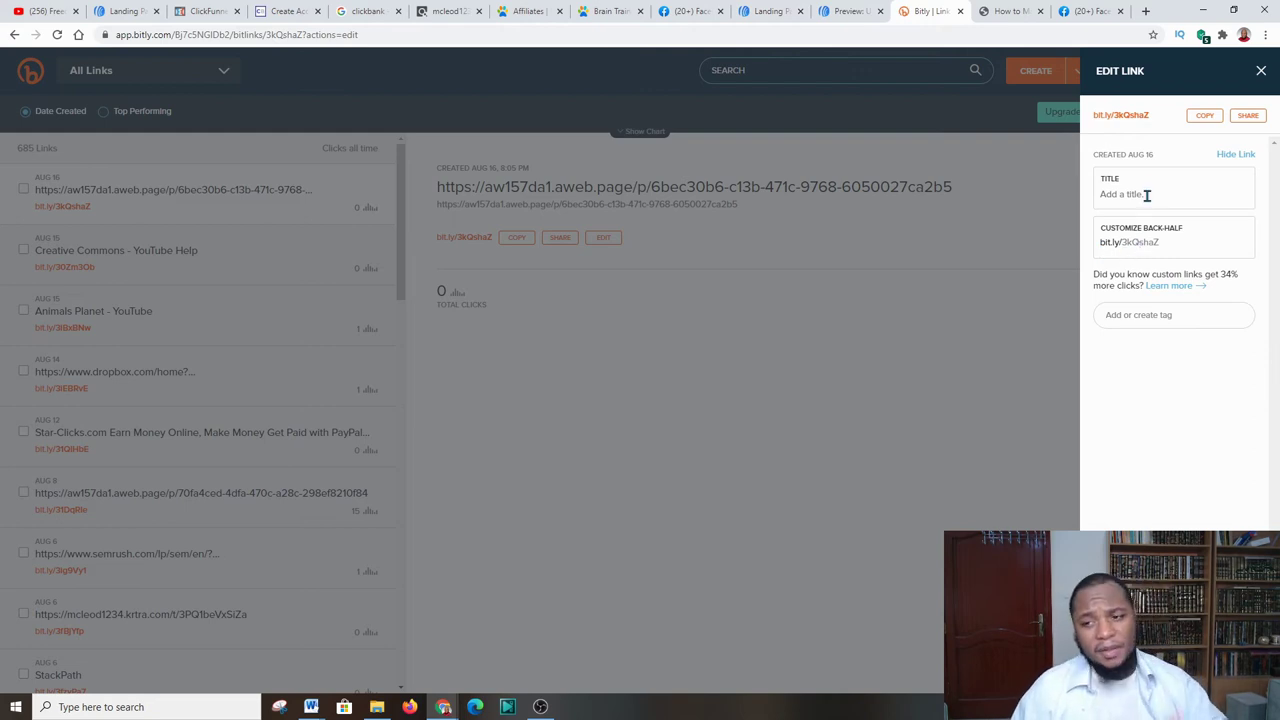
{"action": "left_click", "coordinate": [840, 11]}
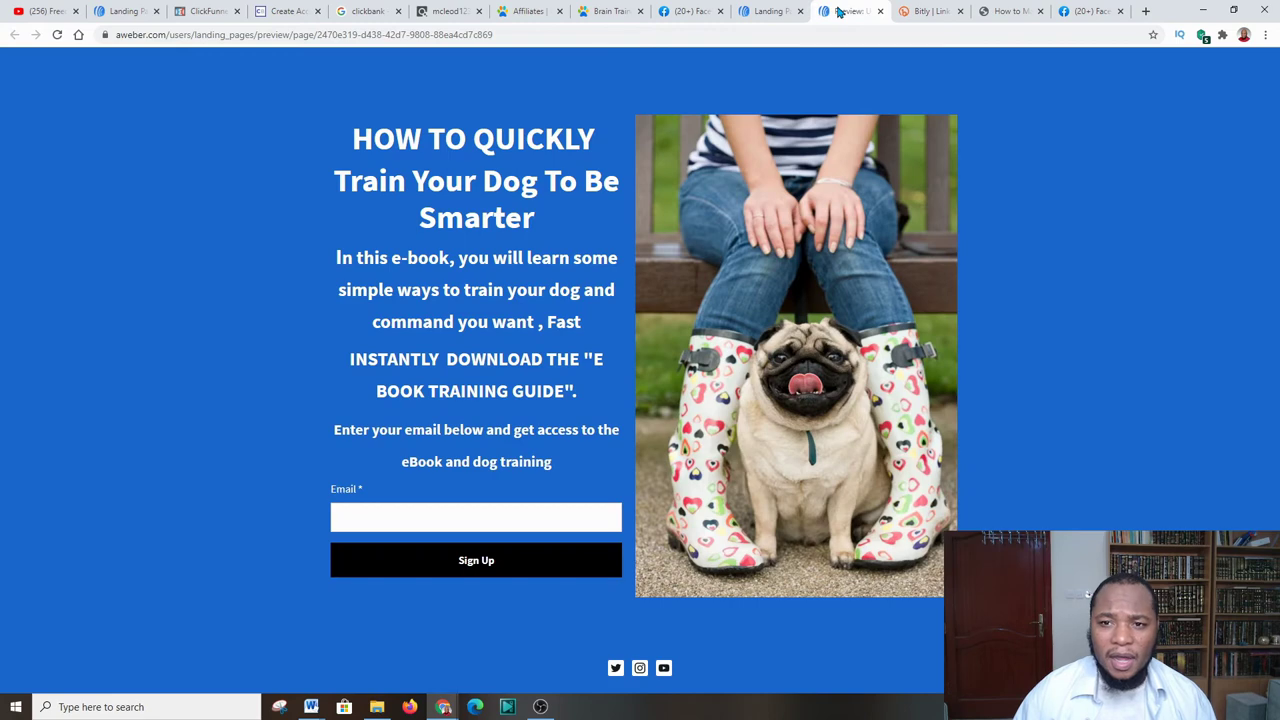
- Compare the dog-training preview with the Landing Pages list, then show the Facebook feed
{"action": "left_click", "coordinate": [772, 11]}
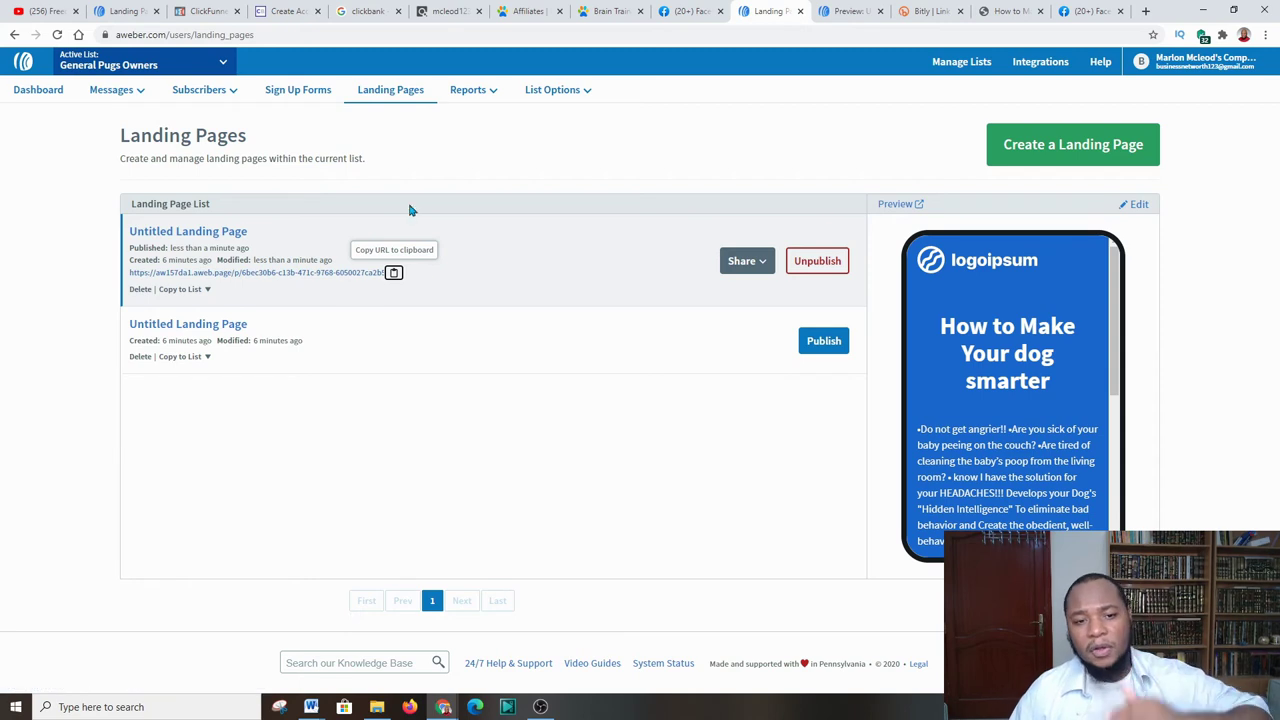
{"action": "left_click", "coordinate": [845, 13]}
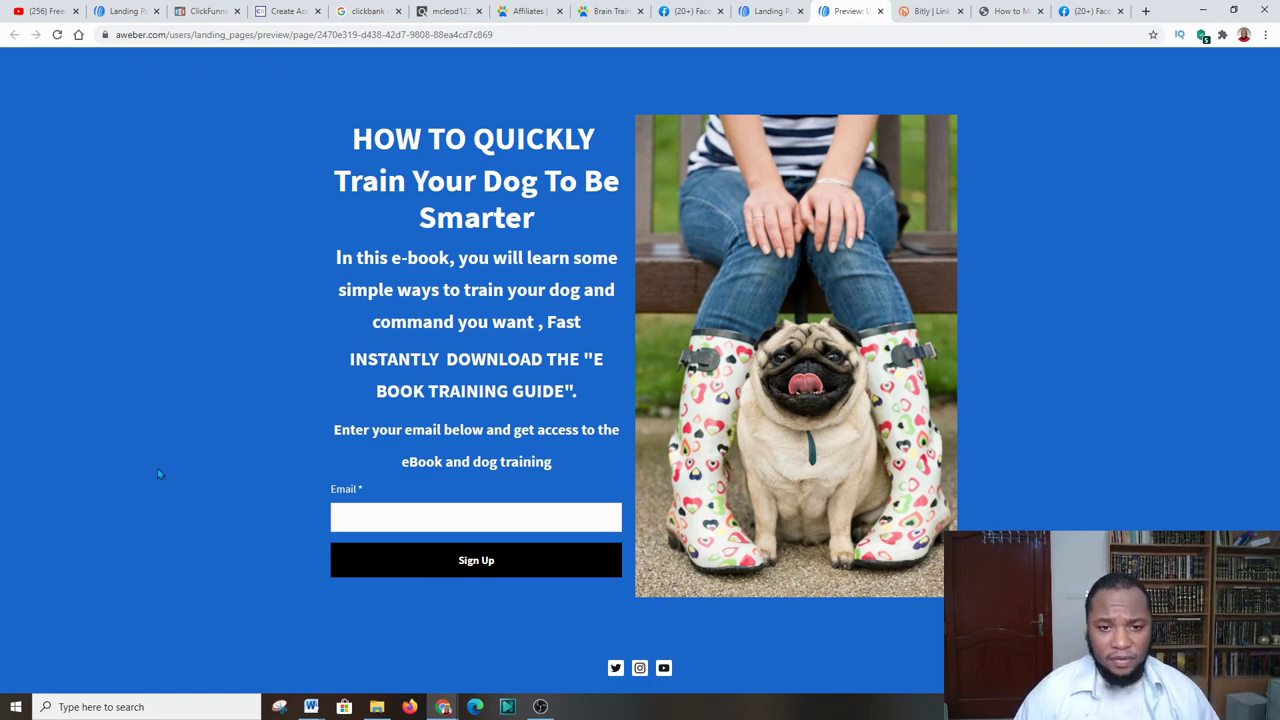
{"action": "left_click", "coordinate": [1100, 11]}
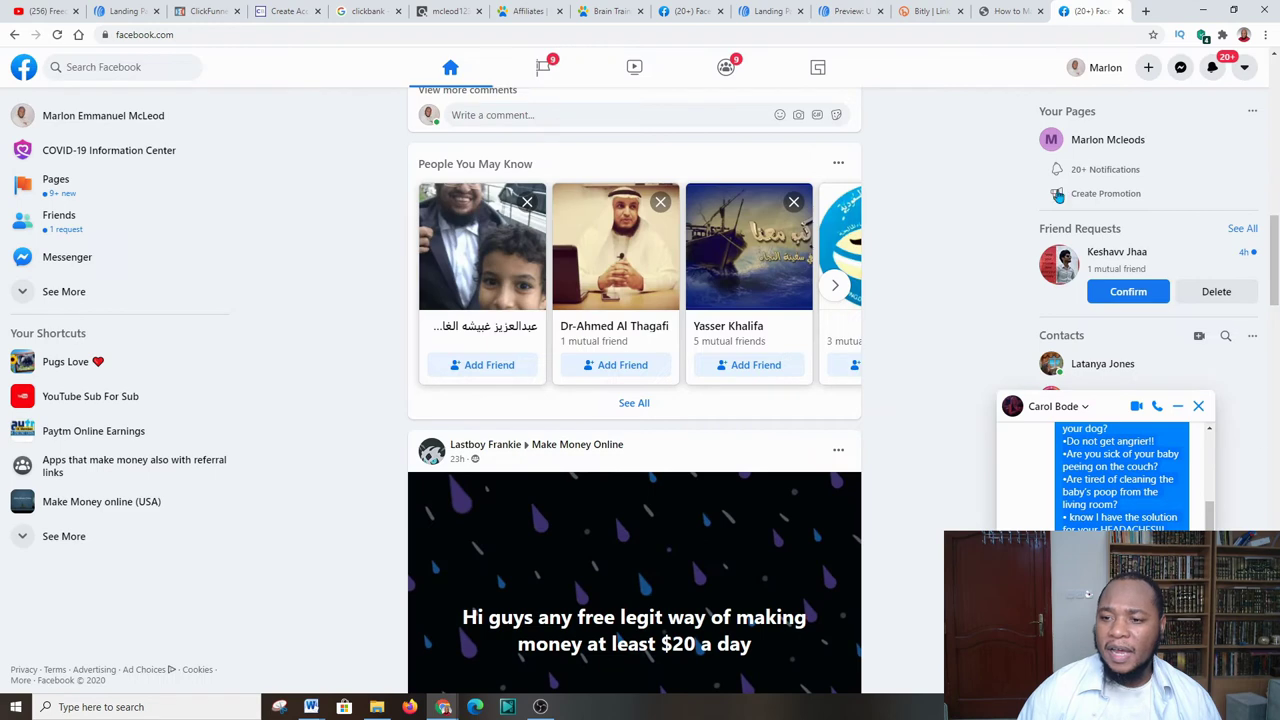
- Open the Messenger chat's landing-page link in a new tab and test its Email field
{"action": "scroll", "coordinate": [1105, 470], "scroll_direction": "up", "scroll_amount": 10}
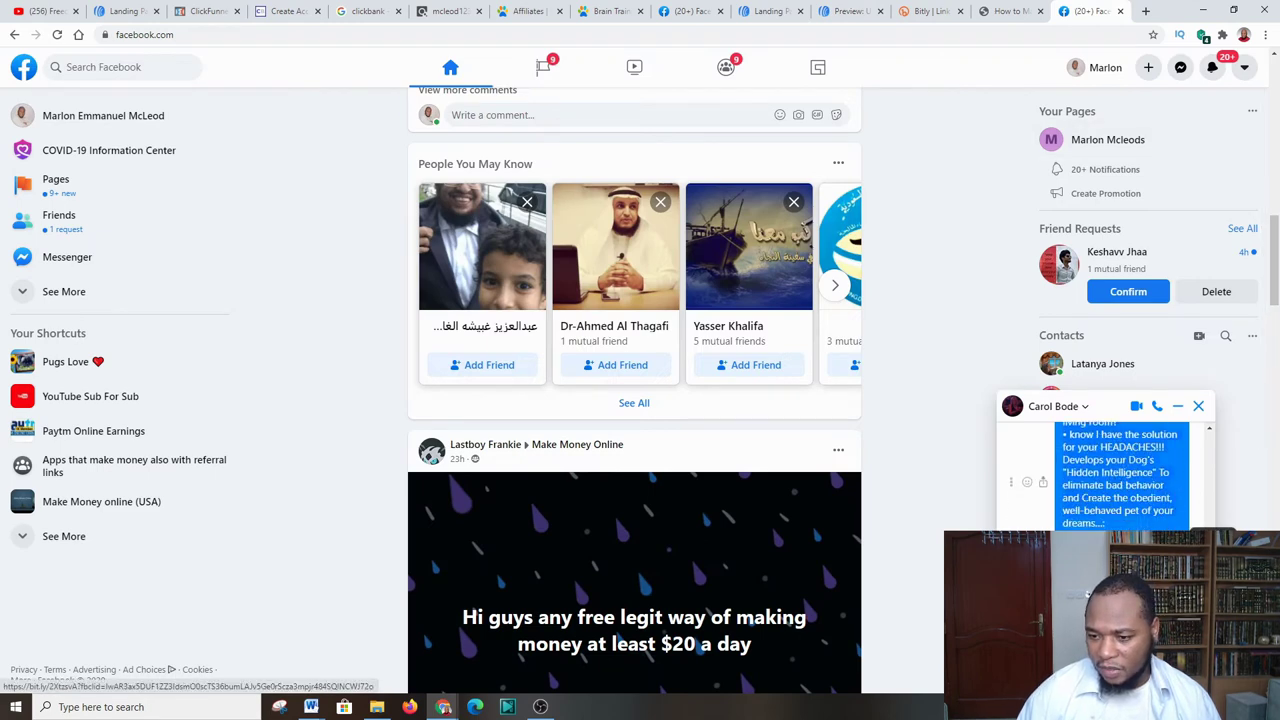
{"action": "scroll", "coordinate": [1113, 497], "scroll_direction": "down", "scroll_amount": 10}
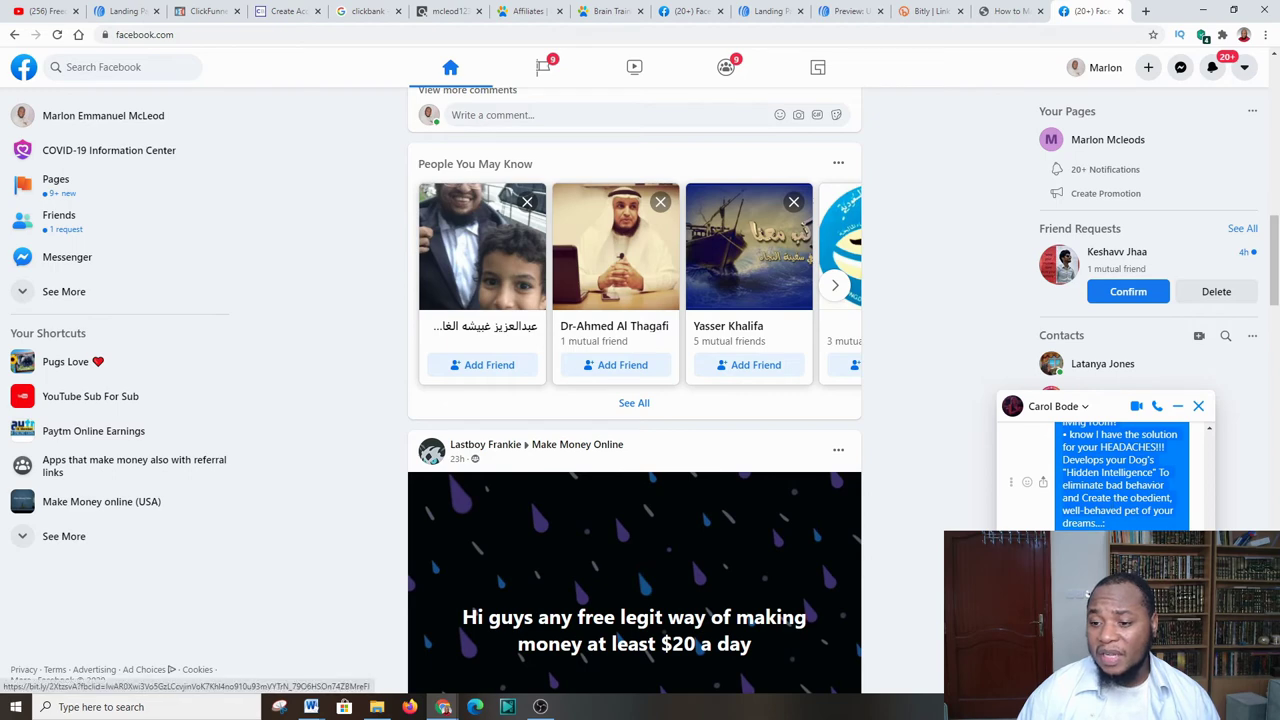
{"action": "right_click", "coordinate": [1082, 455]}
{"action": "left_click", "coordinate": [1120, 451]}
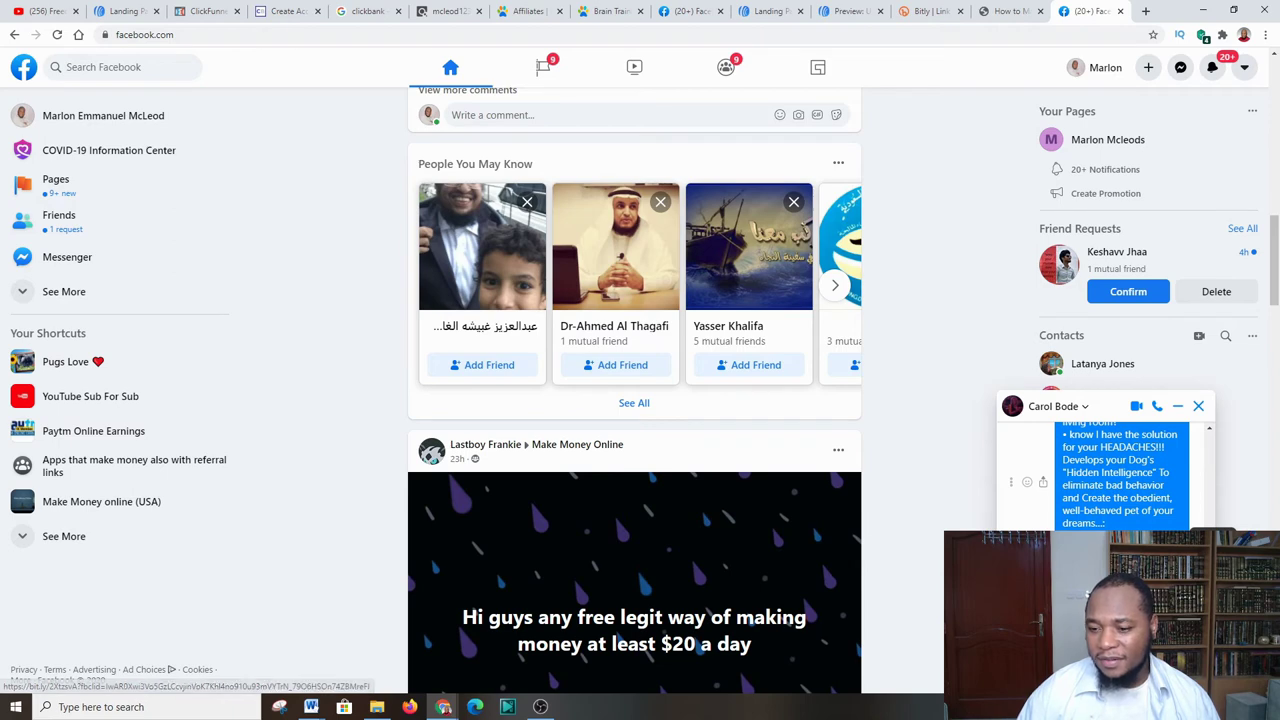
{"action": "right_click", "coordinate": [1085, 335]}
{"action": "key", "text": "Escape"}
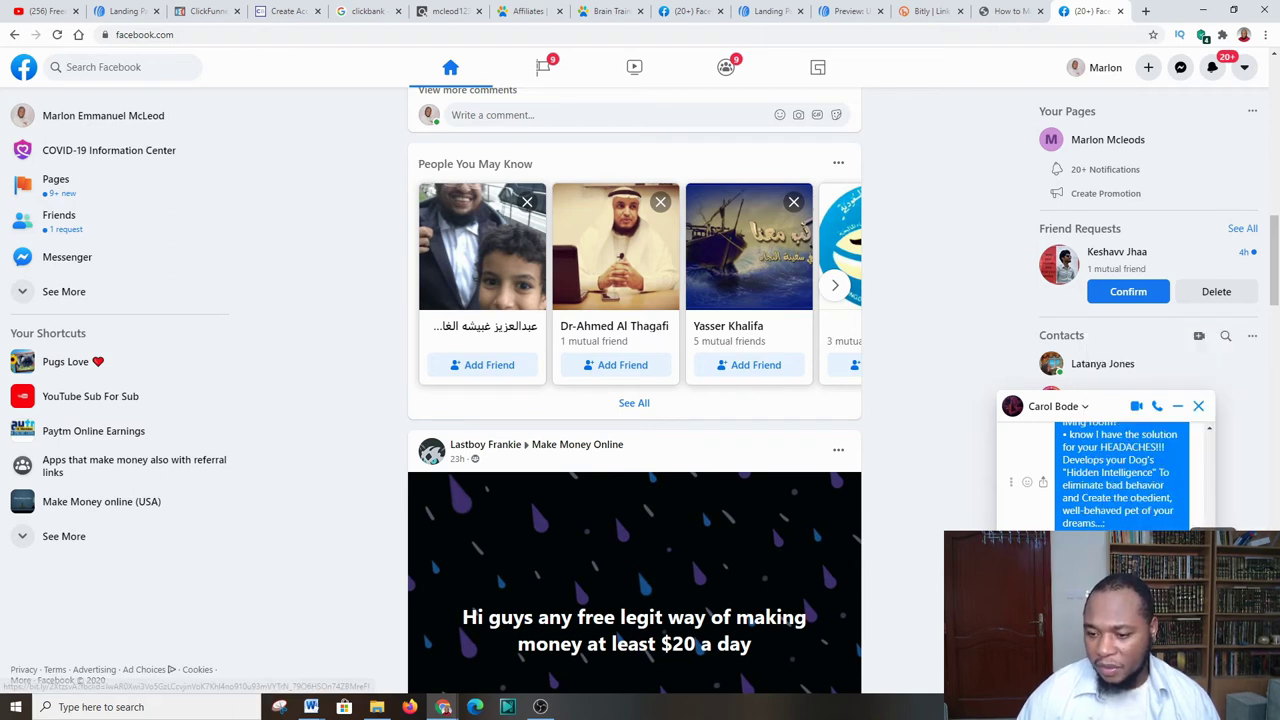
{"action": "left_click", "coordinate": [1068, 455]}
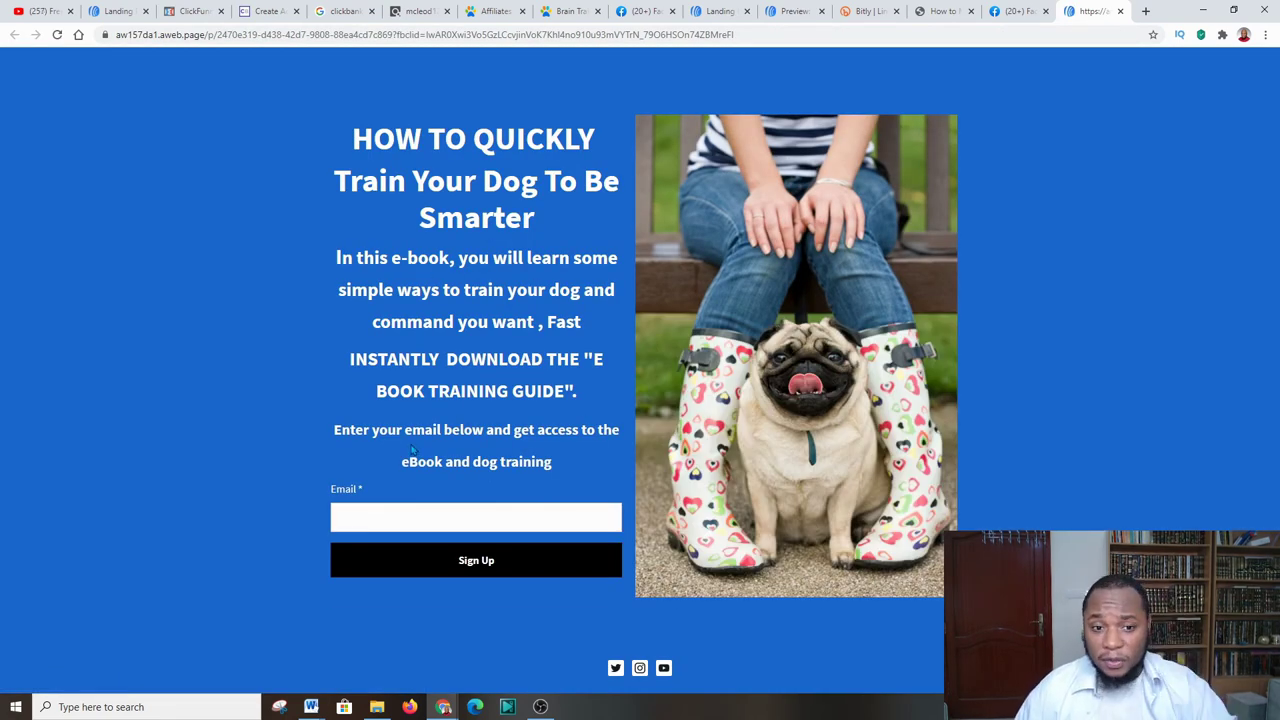
{"action": "left_click", "coordinate": [409, 511]}
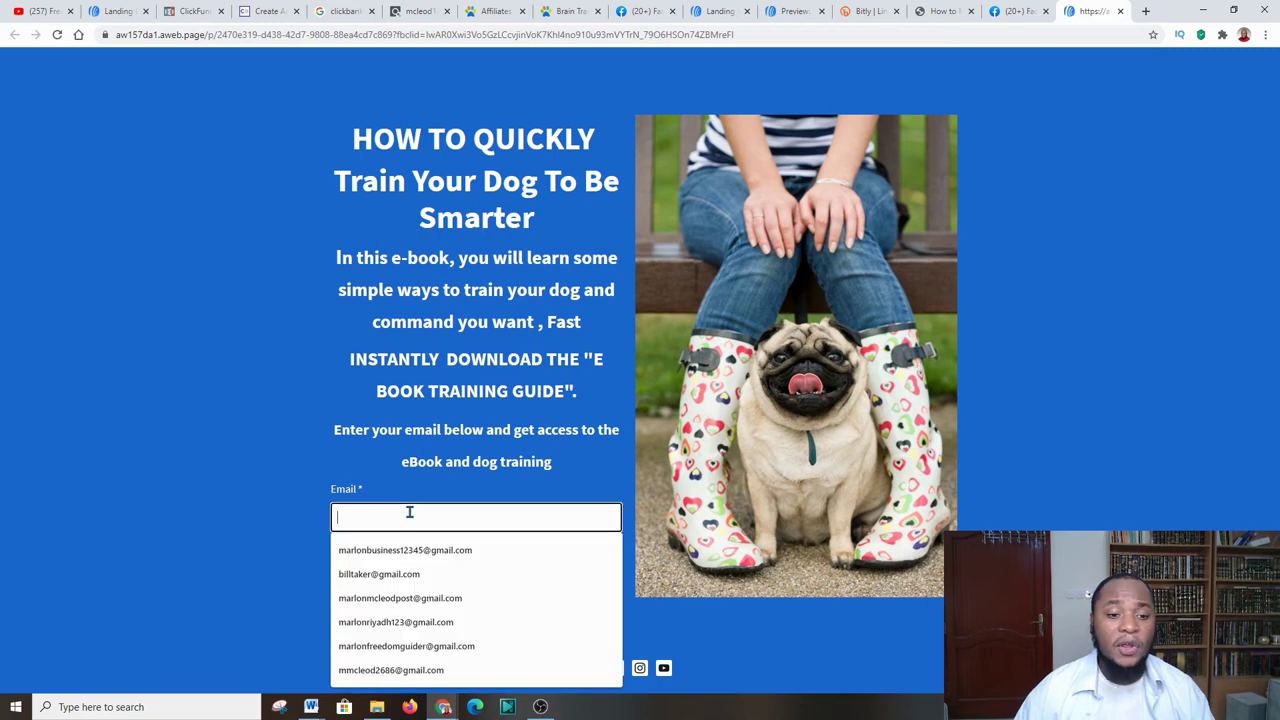
{"action": "left_click", "coordinate": [212, 502]}
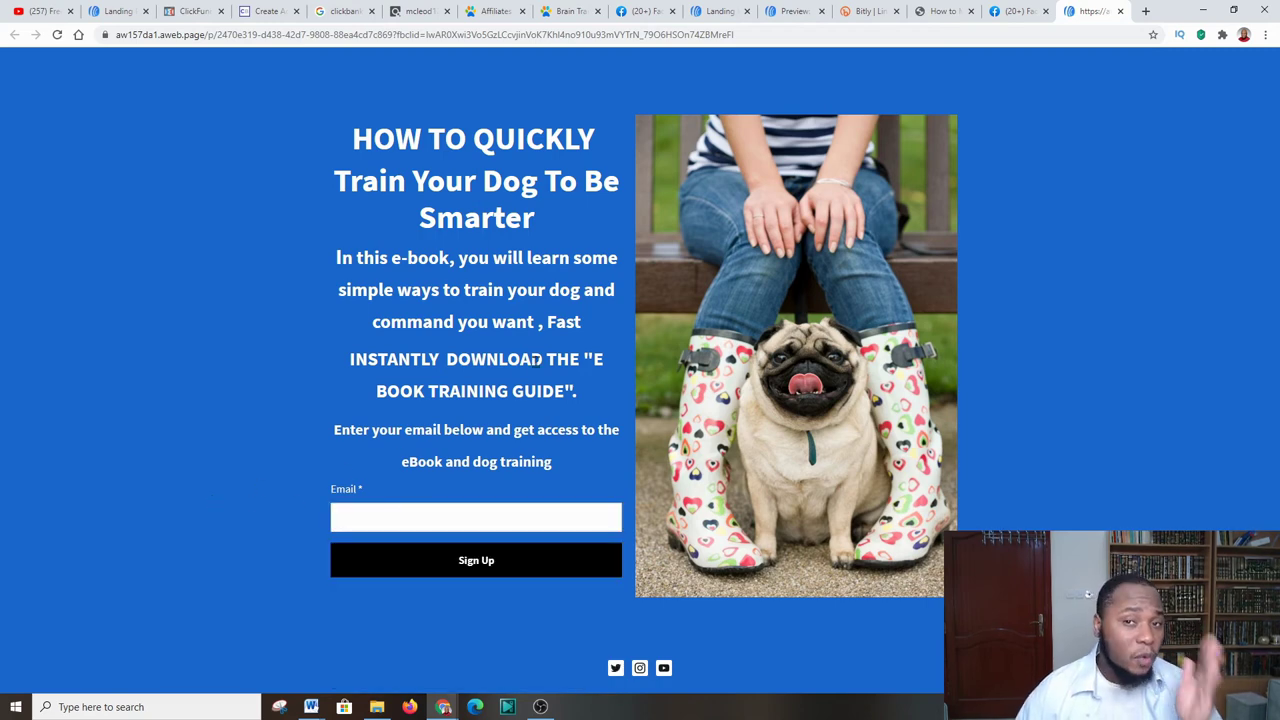
- Review the ClickBank marketplace results and the Brain Training for Dogs sales page
{"action": "left_click", "coordinate": [350, 10]}
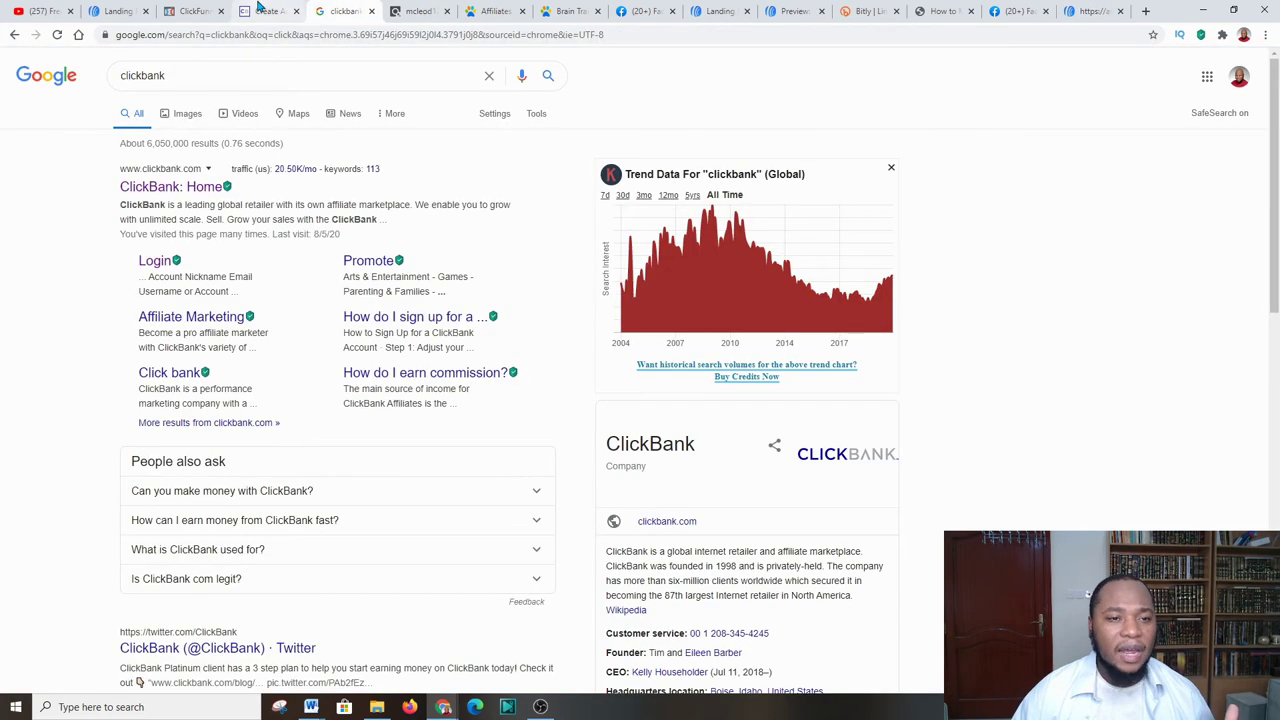
{"action": "left_click", "coordinate": [420, 10]}
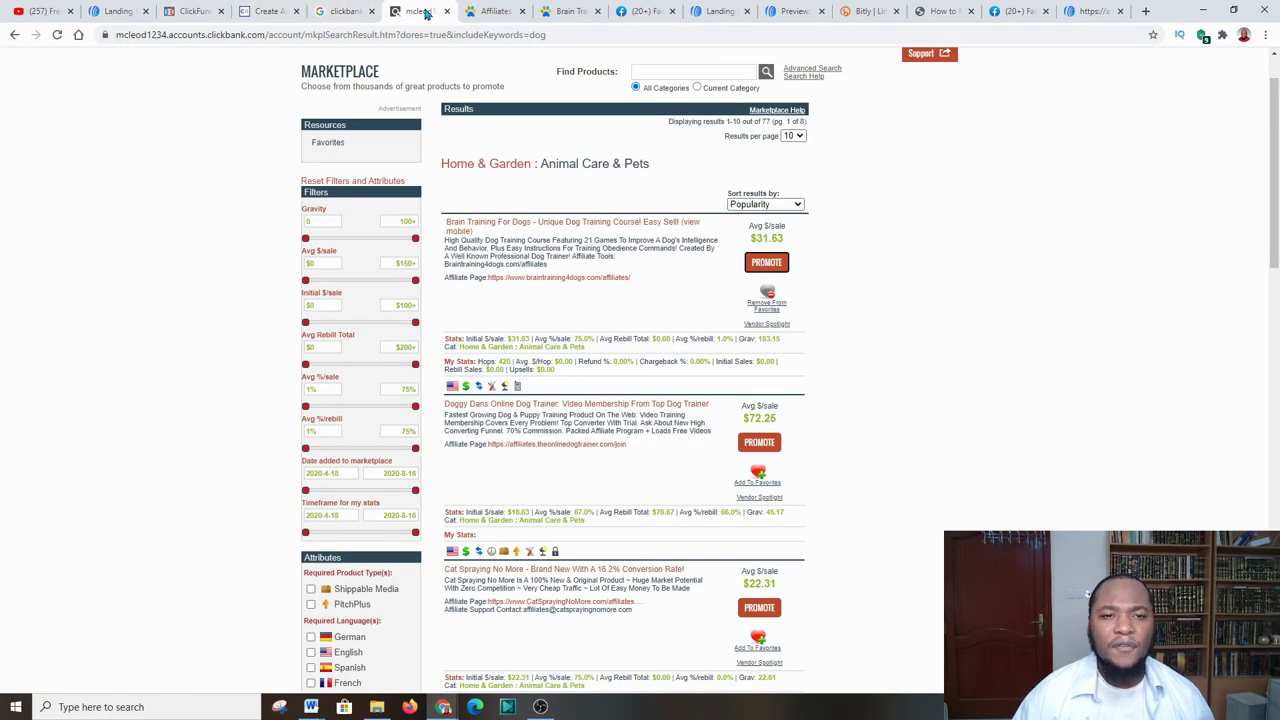
{"action": "left_click", "coordinate": [487, 10]}
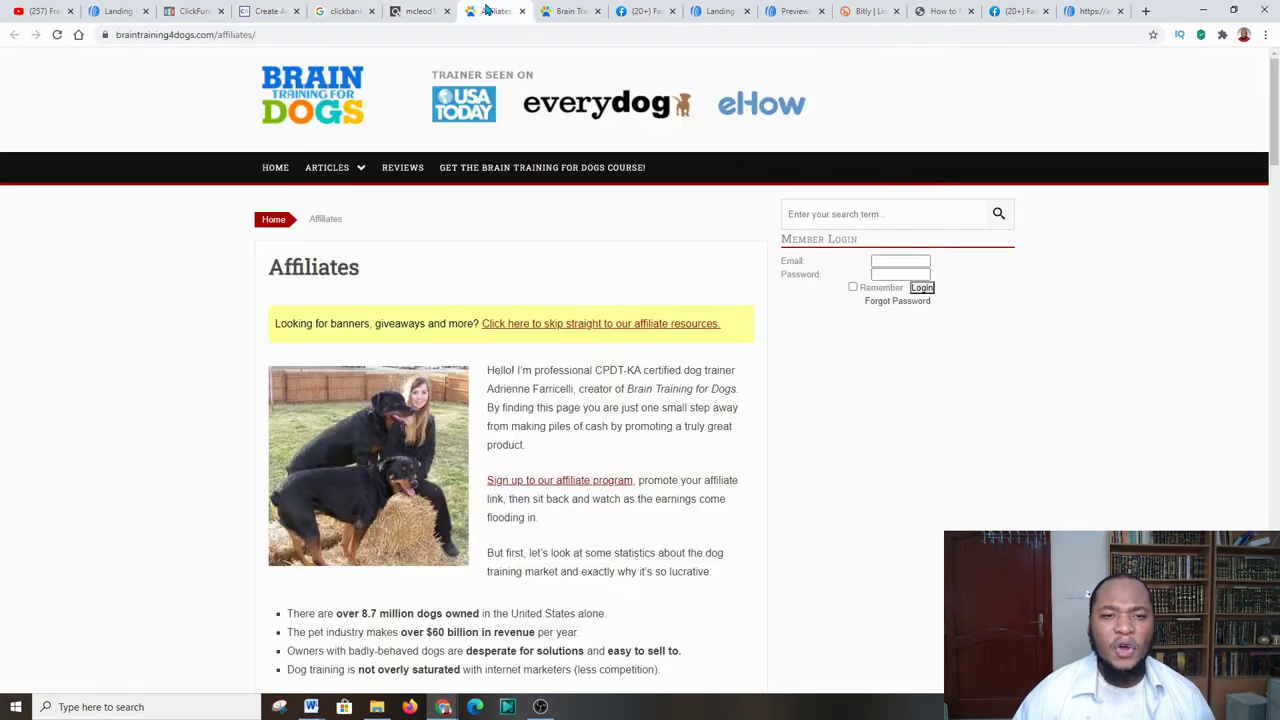
{"action": "left_click", "coordinate": [568, 11]}
{"action": "scroll", "coordinate": [620, 380], "scroll_direction": "up", "scroll_amount": 1}
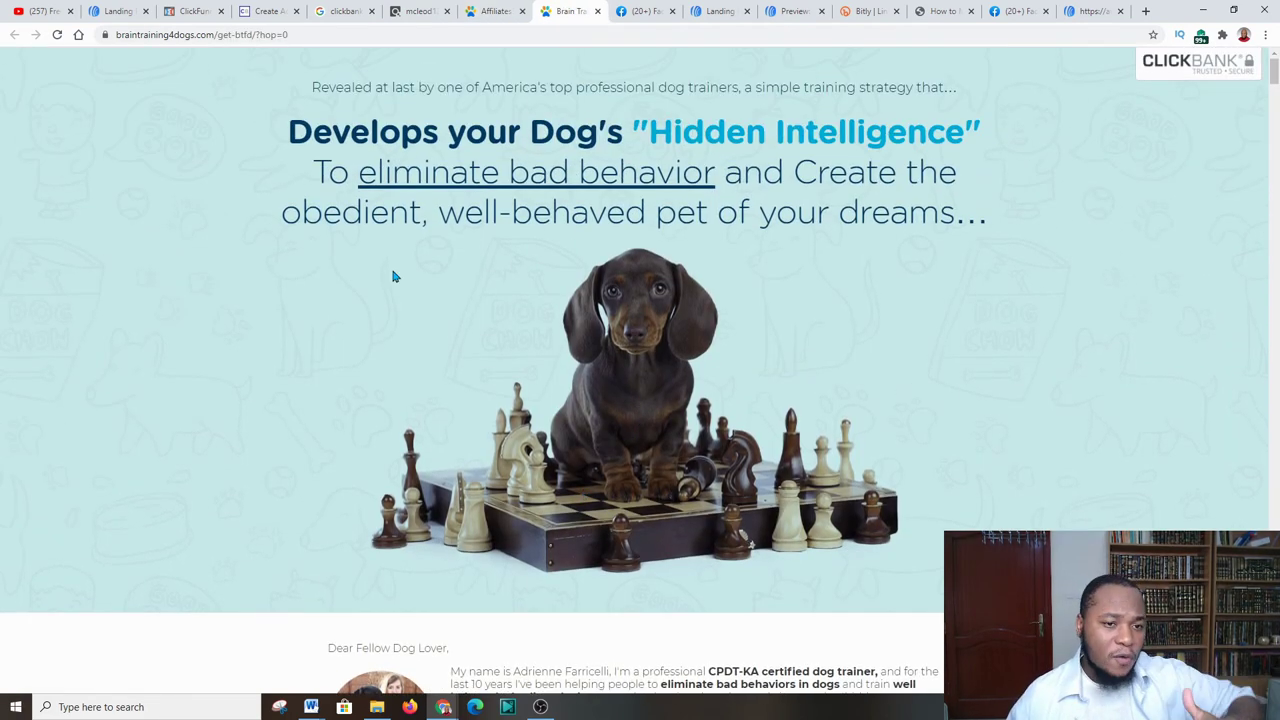
{"action": "scroll", "coordinate": [582, 282], "scroll_direction": "down", "scroll_amount": 7}
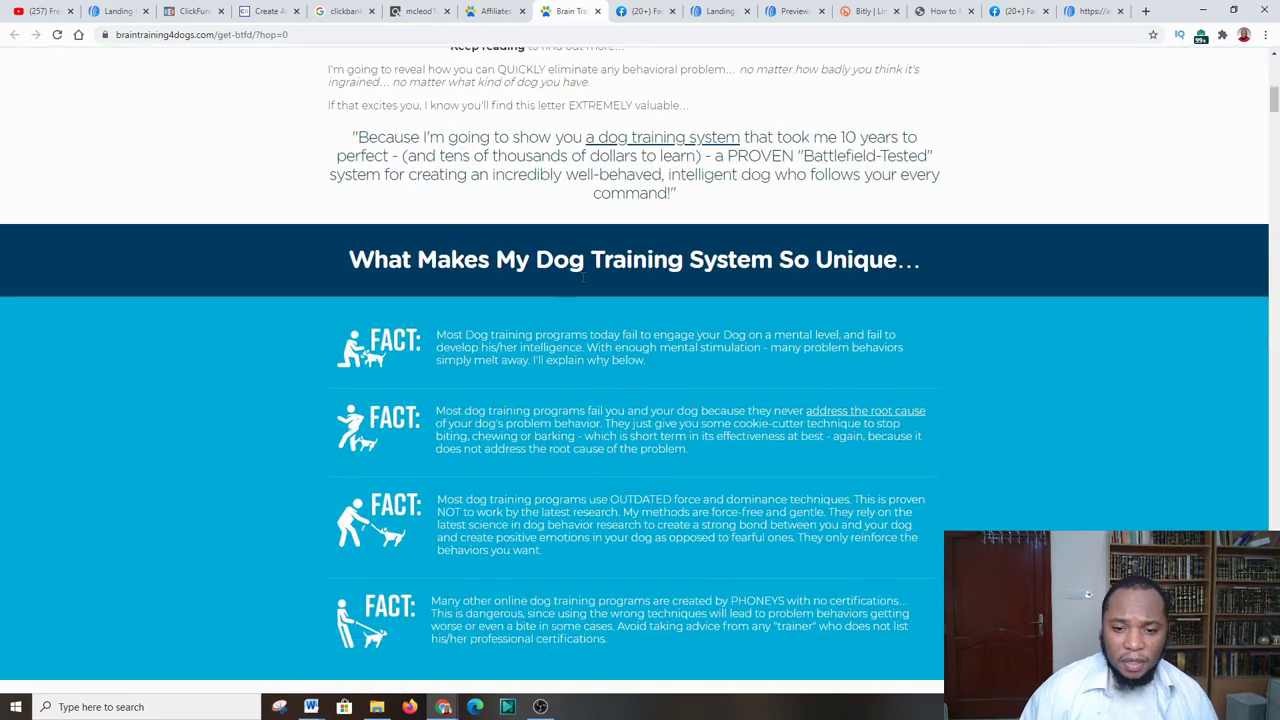
{"action": "scroll", "coordinate": [583, 283], "scroll_direction": "down", "scroll_amount": 8}
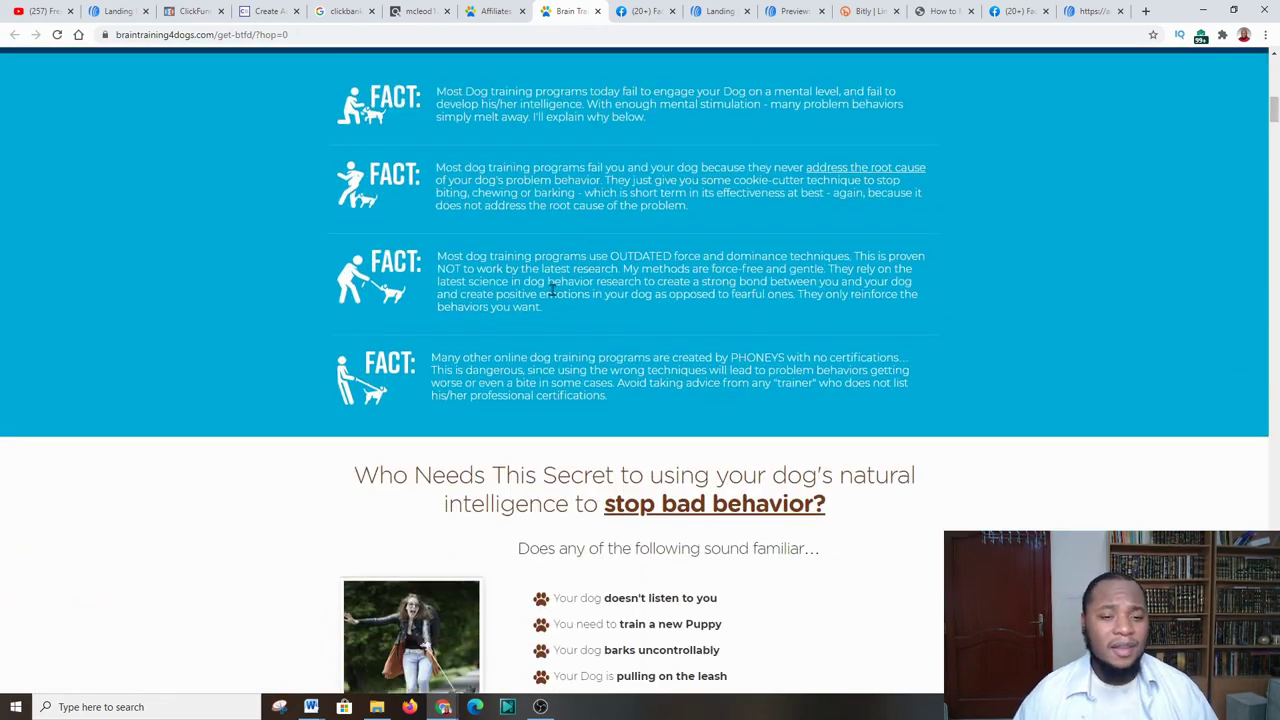
{"action": "scroll", "coordinate": [447, 432], "scroll_direction": "down", "scroll_amount": 10}
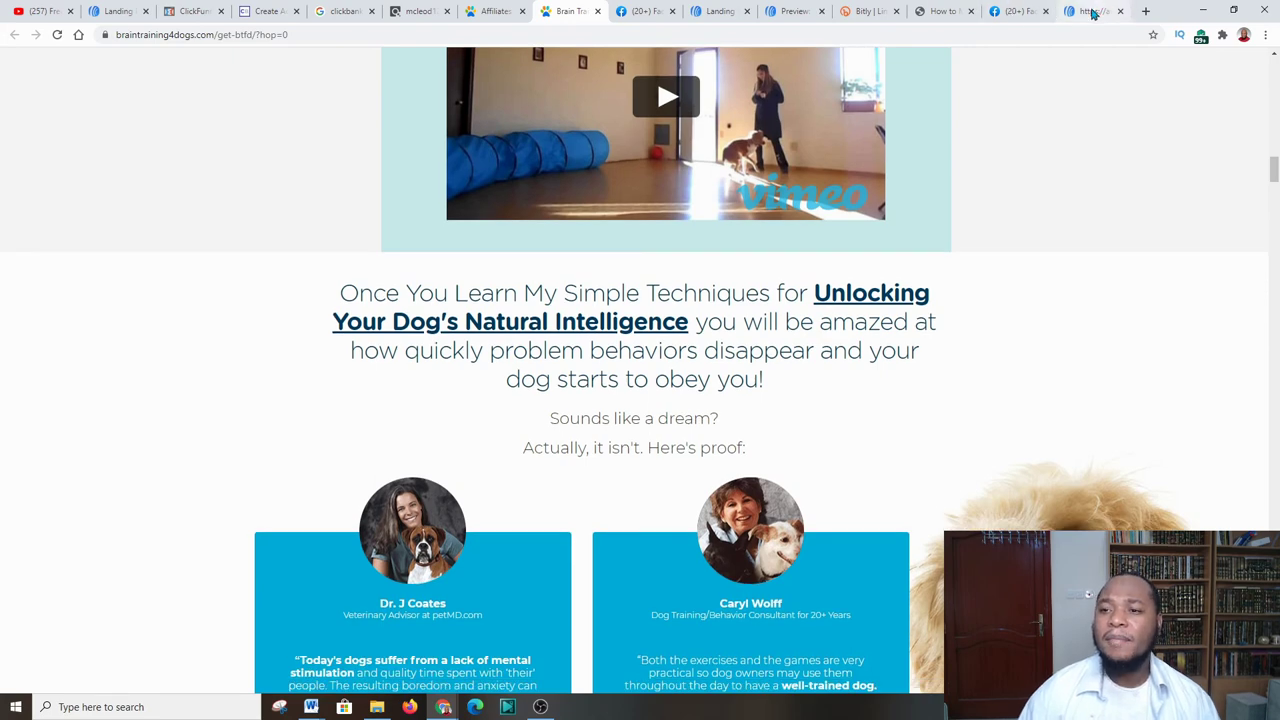
- Compare the published dog e-book page with its Bitly link, then show freedomguider.com
{"action": "left_click", "coordinate": [1093, 12]}
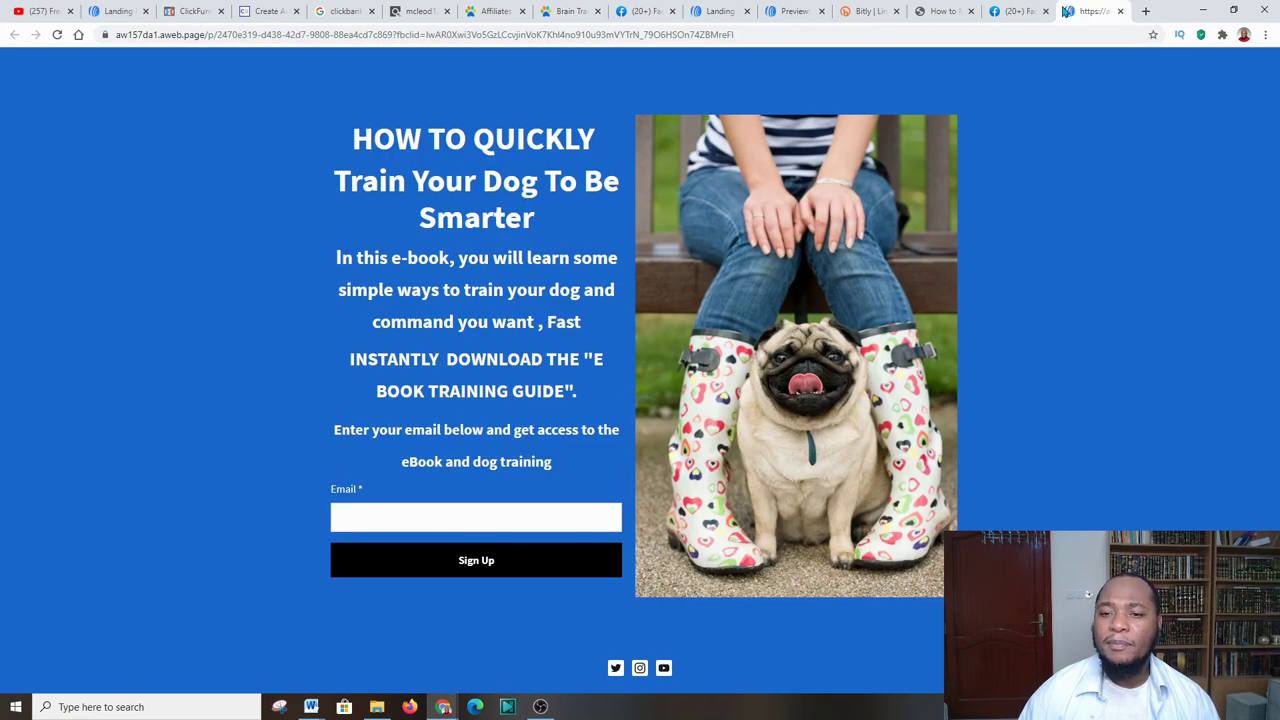
{"action": "left_click", "coordinate": [864, 11]}
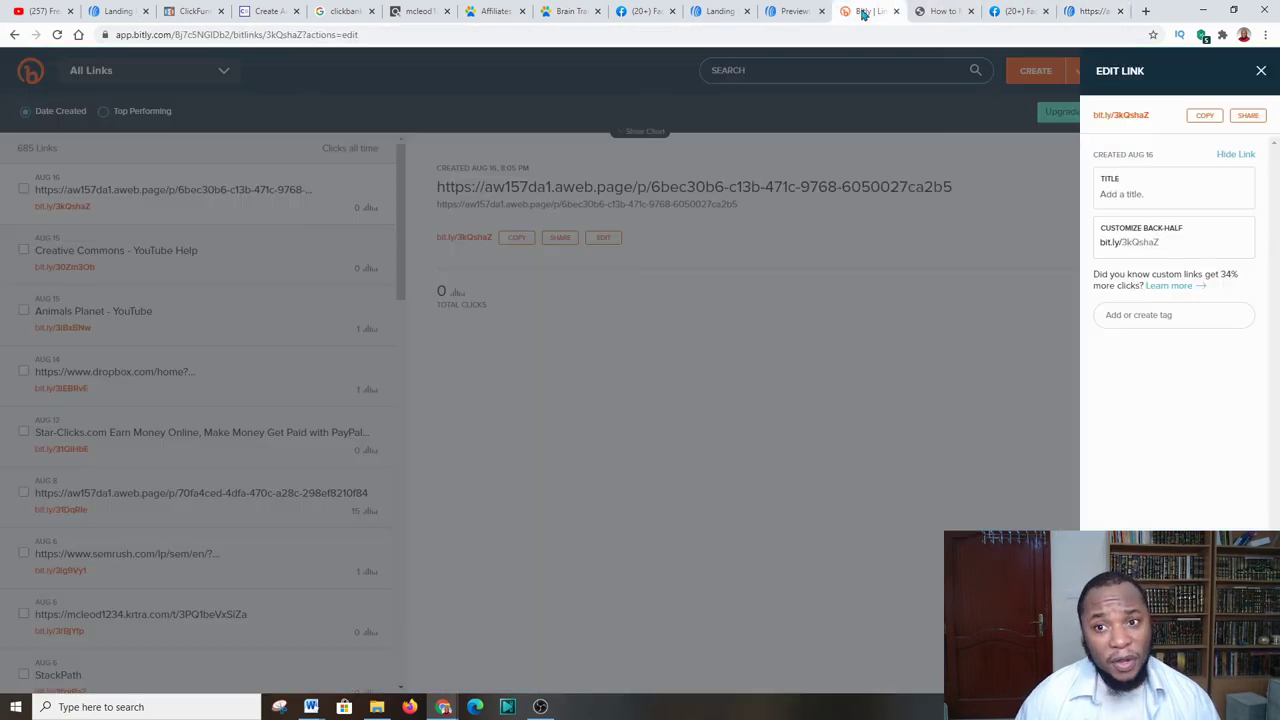
{"action": "left_click", "coordinate": [786, 10]}
{"action": "left_click", "coordinate": [866, 11]}
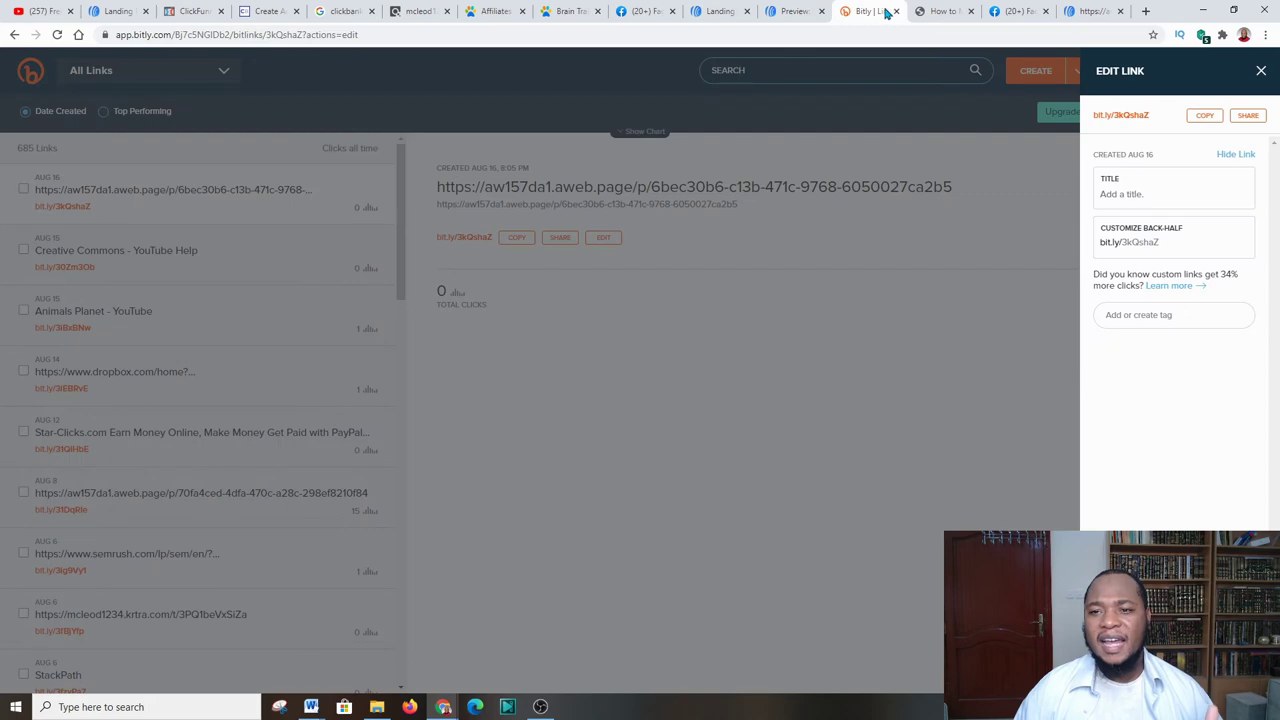
{"action": "left_click", "coordinate": [1093, 11]}
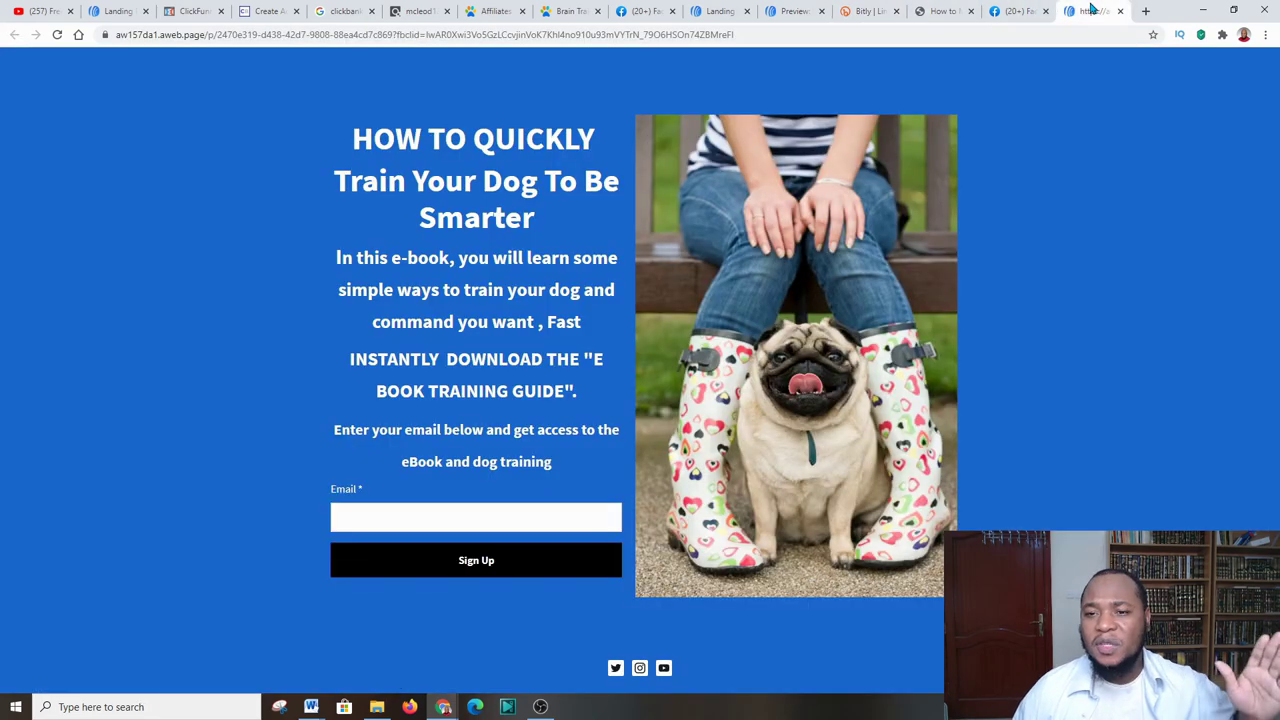
{"action": "left_click", "coordinate": [1012, 11]}
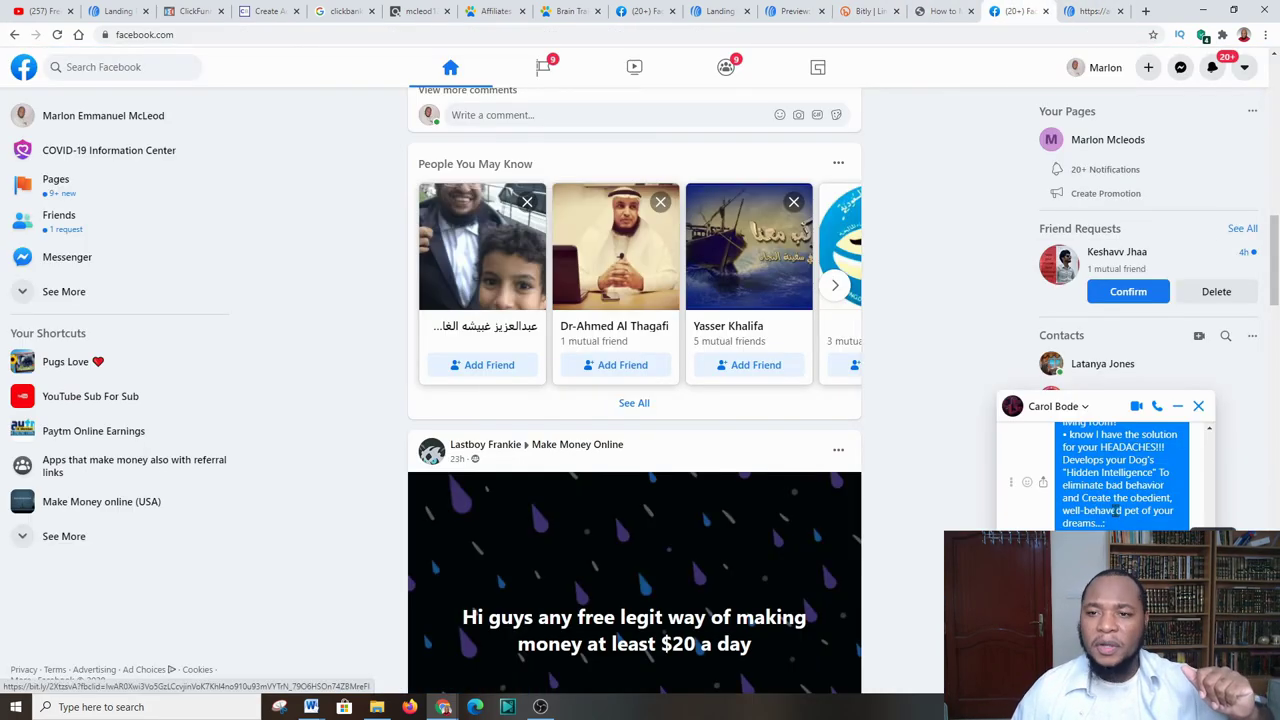
{"action": "left_click", "coordinate": [938, 9]}
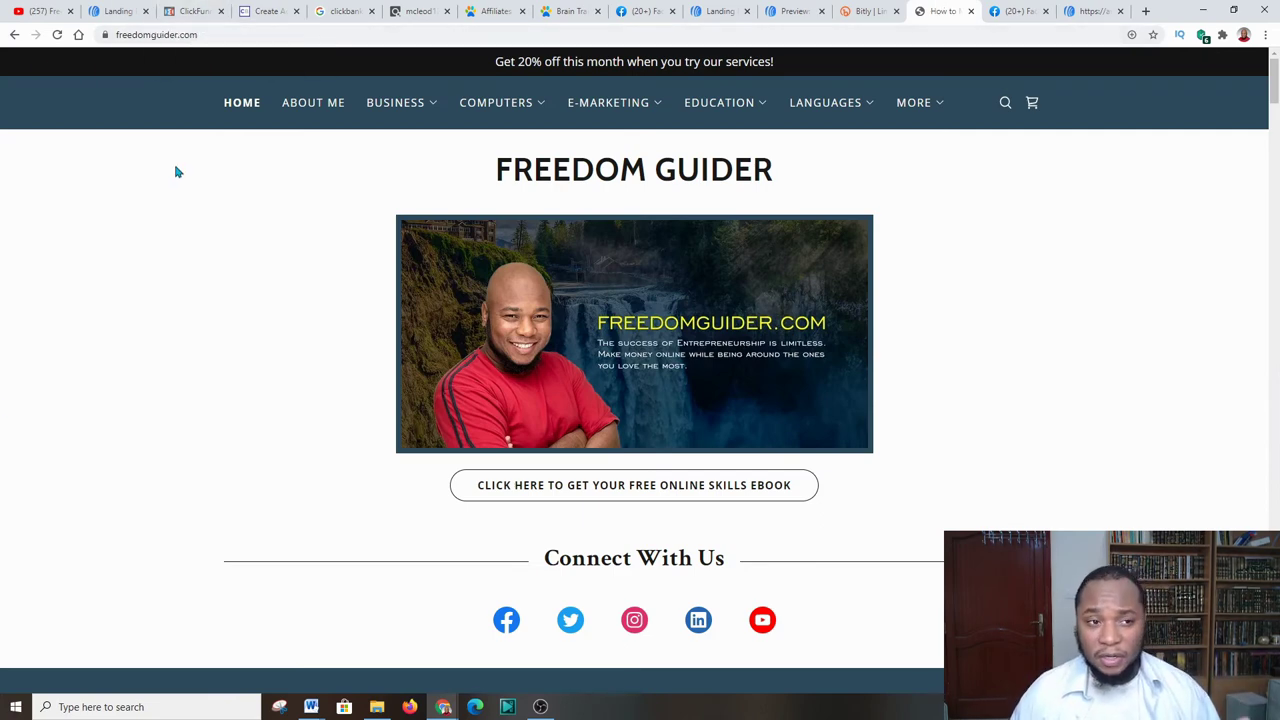
- Check the dog-training e-book page and Facebook feed, then return to the freedomguider.com home page
{"action": "scroll", "coordinate": [406, 272], "scroll_direction": "down", "scroll_amount": 1}
{"action": "scroll", "coordinate": [409, 374], "scroll_direction": "up", "scroll_amount": 1}
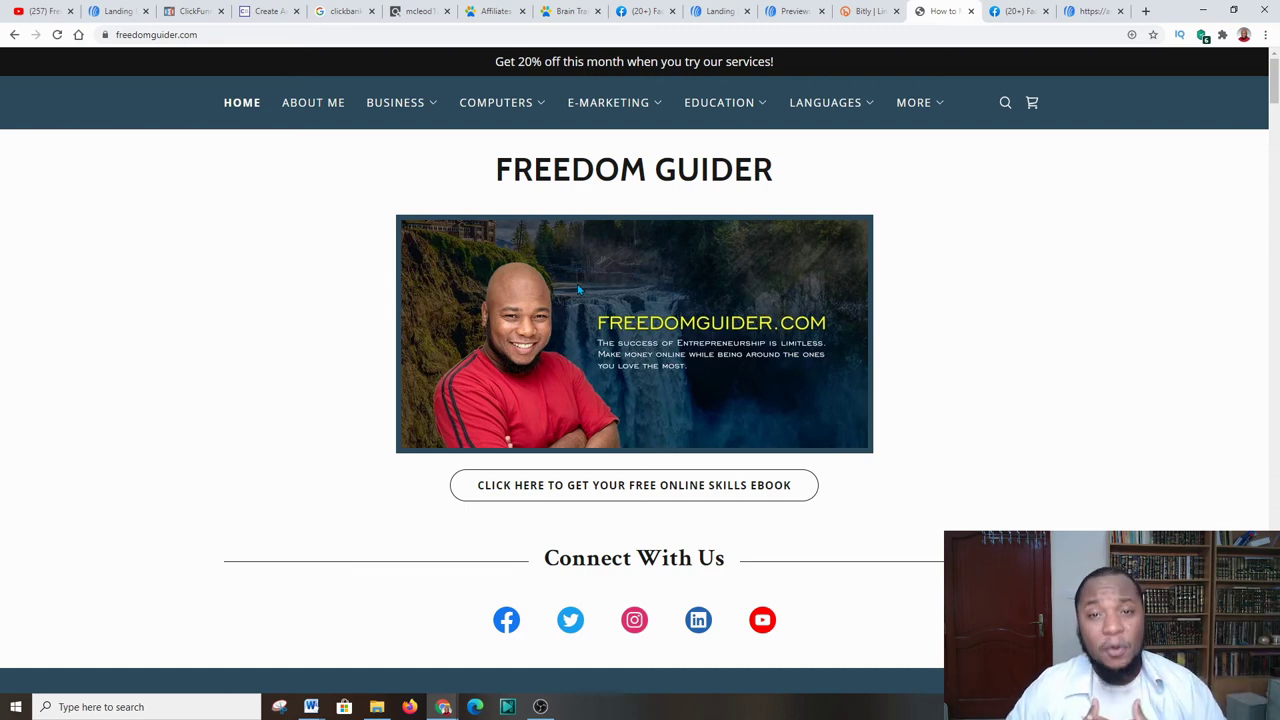
{"action": "left_click", "coordinate": [1090, 11]}
{"action": "left_click", "coordinate": [1015, 11]}
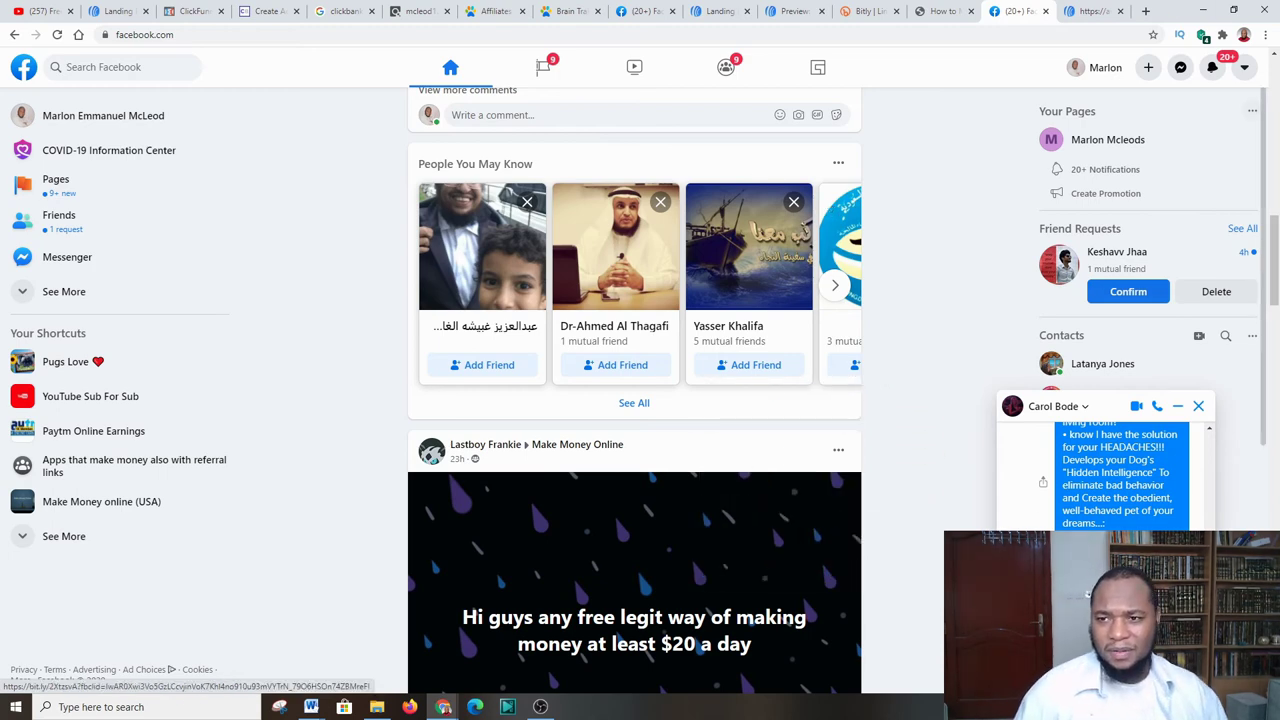
{"action": "left_click", "coordinate": [940, 10]}
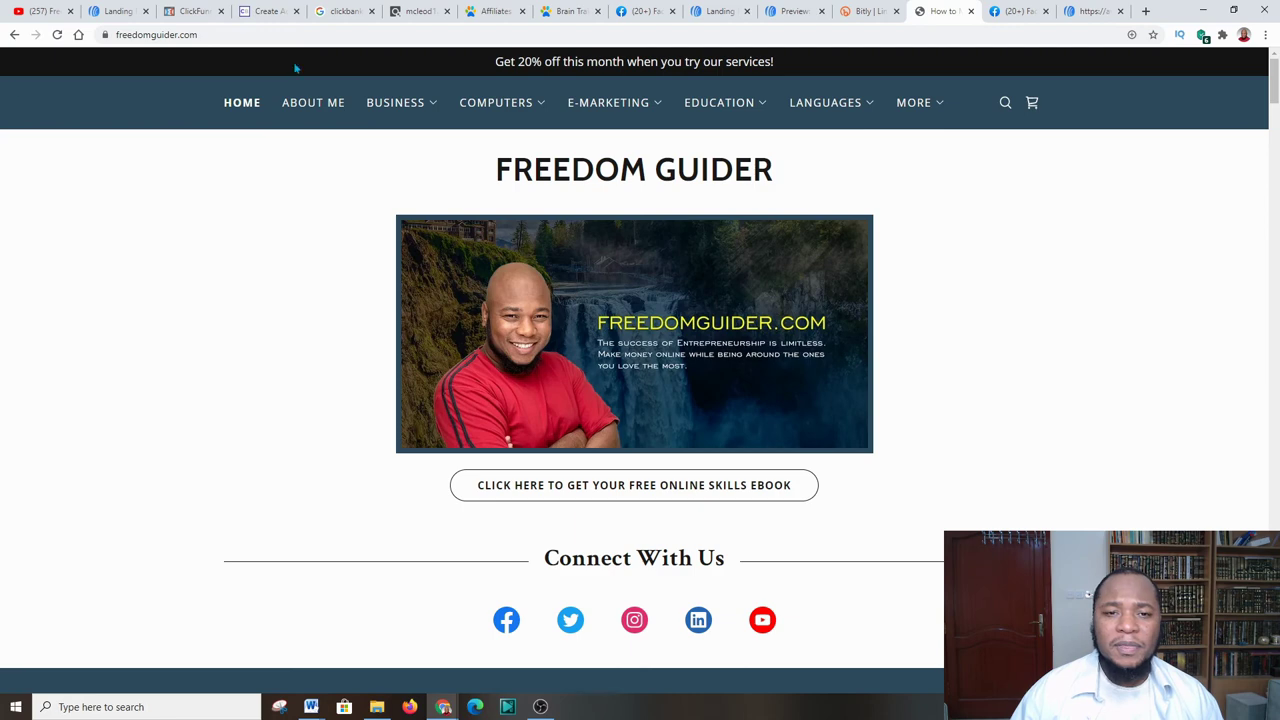
{"action": "left_click", "coordinate": [227, 34]}
{"action": "key", "text": "ctrl+a"}
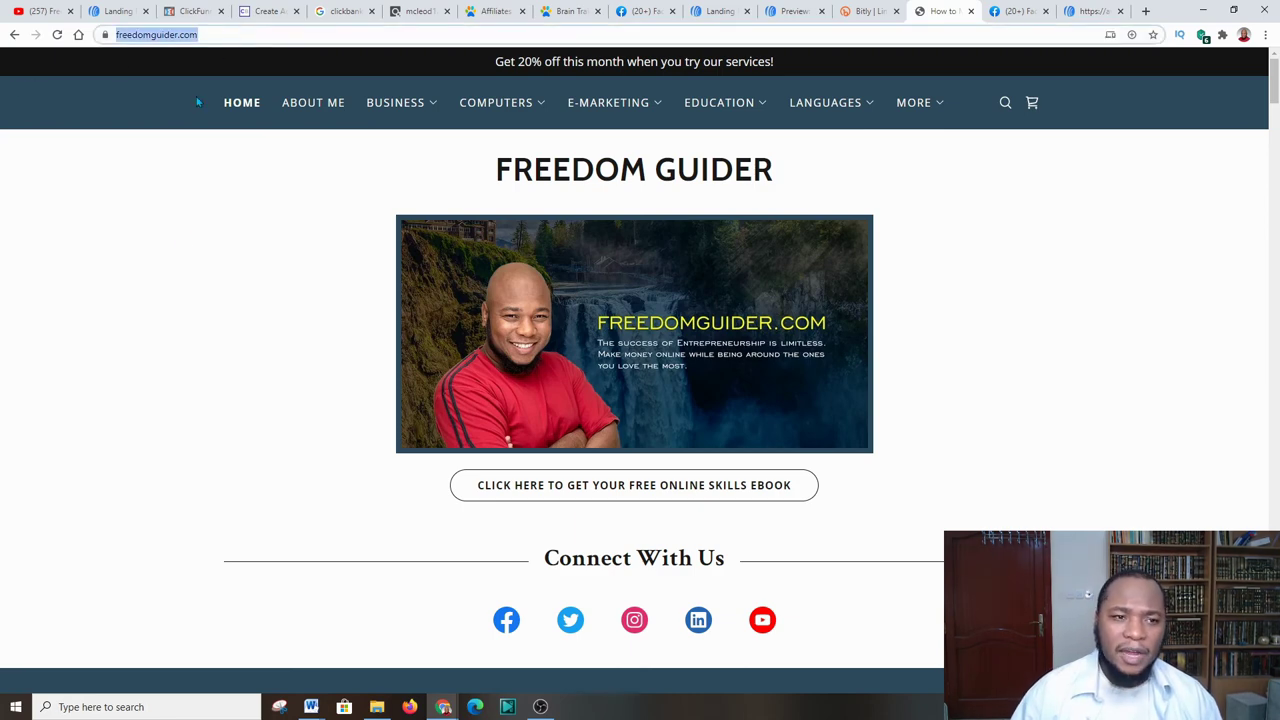
- Open the Rich Dad Poor Dad FIND OUT MORE affiliate link in a new tab
{"action": "scroll", "coordinate": [283, 288], "scroll_direction": "down", "scroll_amount": 2}
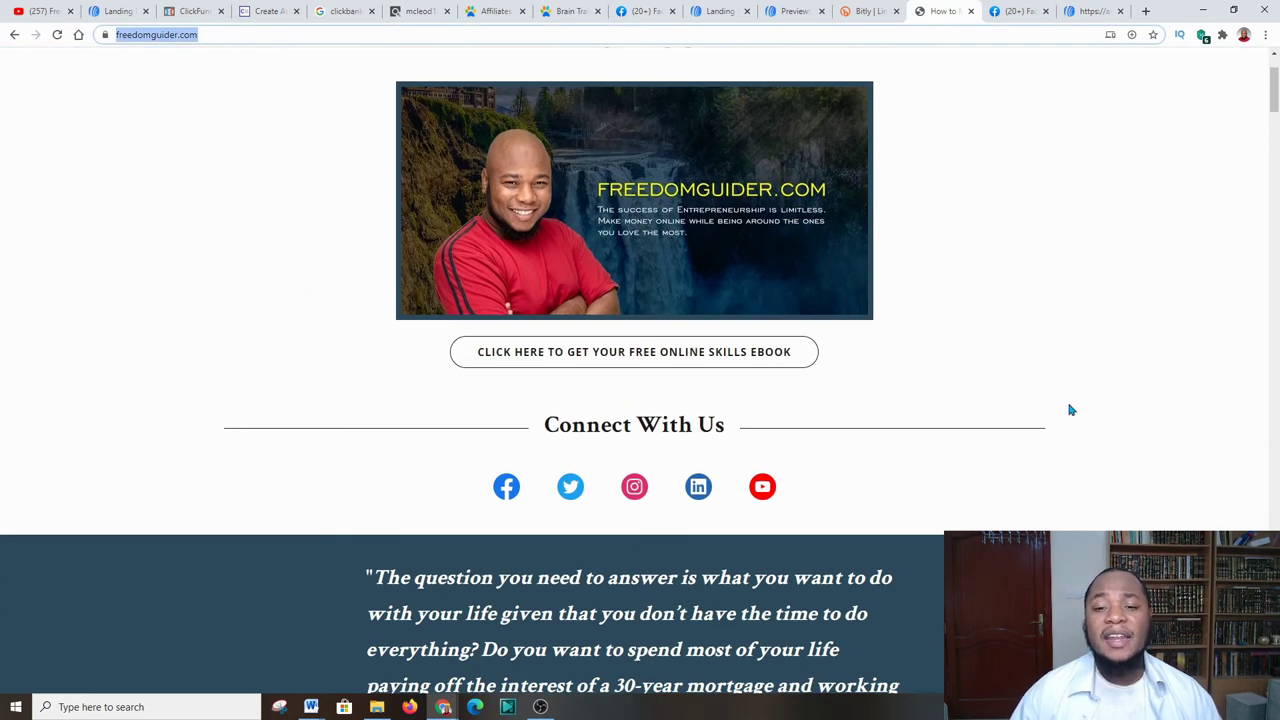
{"action": "scroll", "coordinate": [537, 312], "scroll_direction": "down", "scroll_amount": 10}
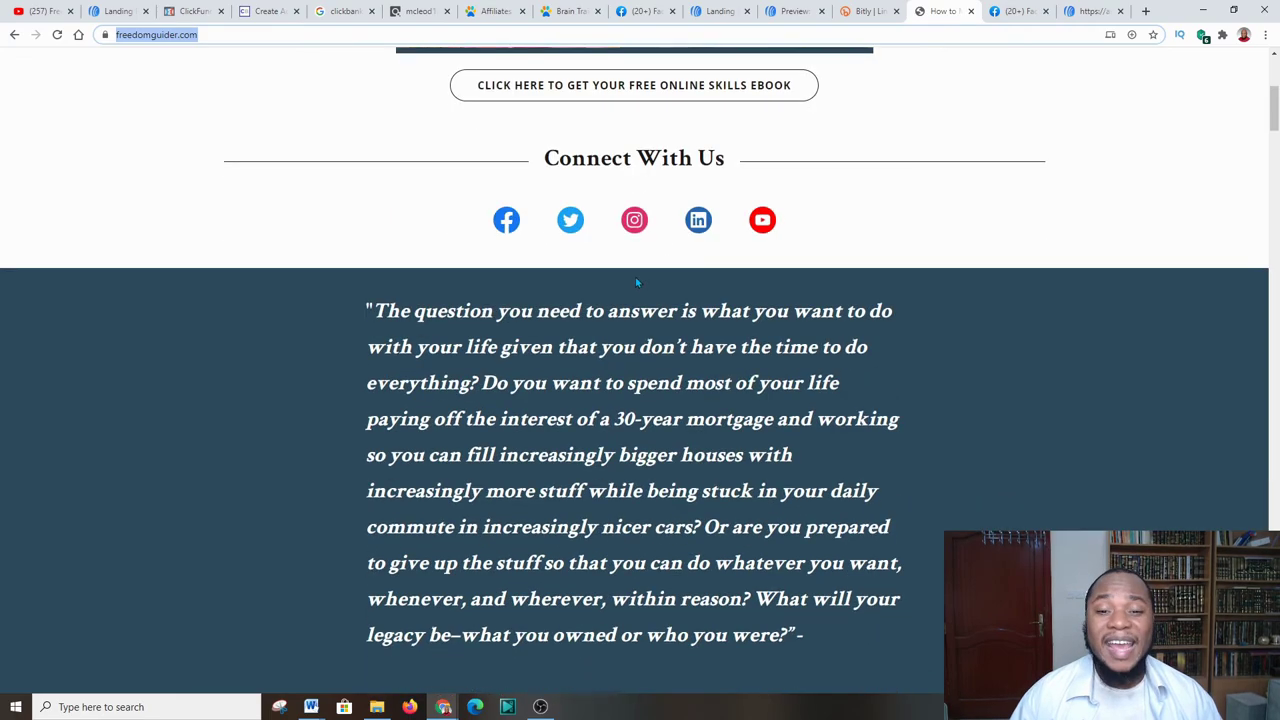
{"action": "scroll", "coordinate": [629, 357], "scroll_direction": "down", "scroll_amount": 3}
{"action": "scroll", "coordinate": [629, 357], "scroll_direction": "up", "scroll_amount": 3}
{"action": "scroll", "coordinate": [470, 202], "scroll_direction": "down", "scroll_amount": 2}
{"action": "scroll", "coordinate": [445, 232], "scroll_direction": "up", "scroll_amount": 1}
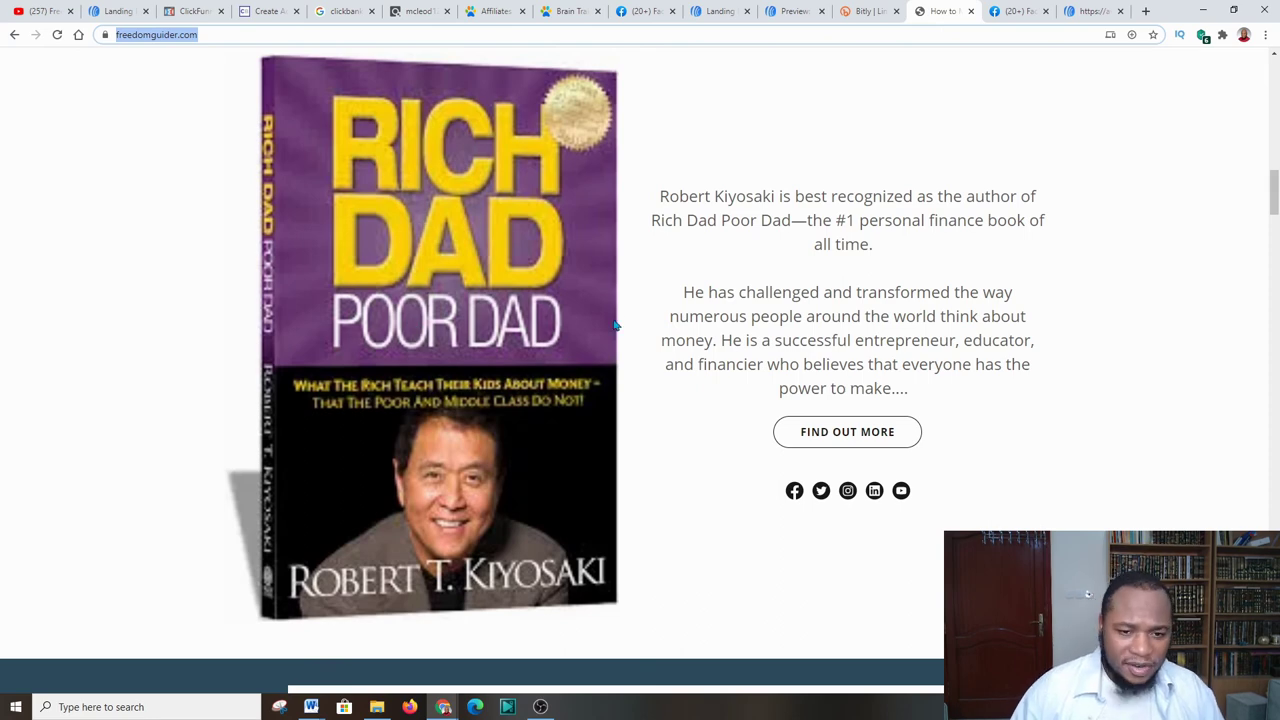
{"action": "right_click", "coordinate": [826, 430]}
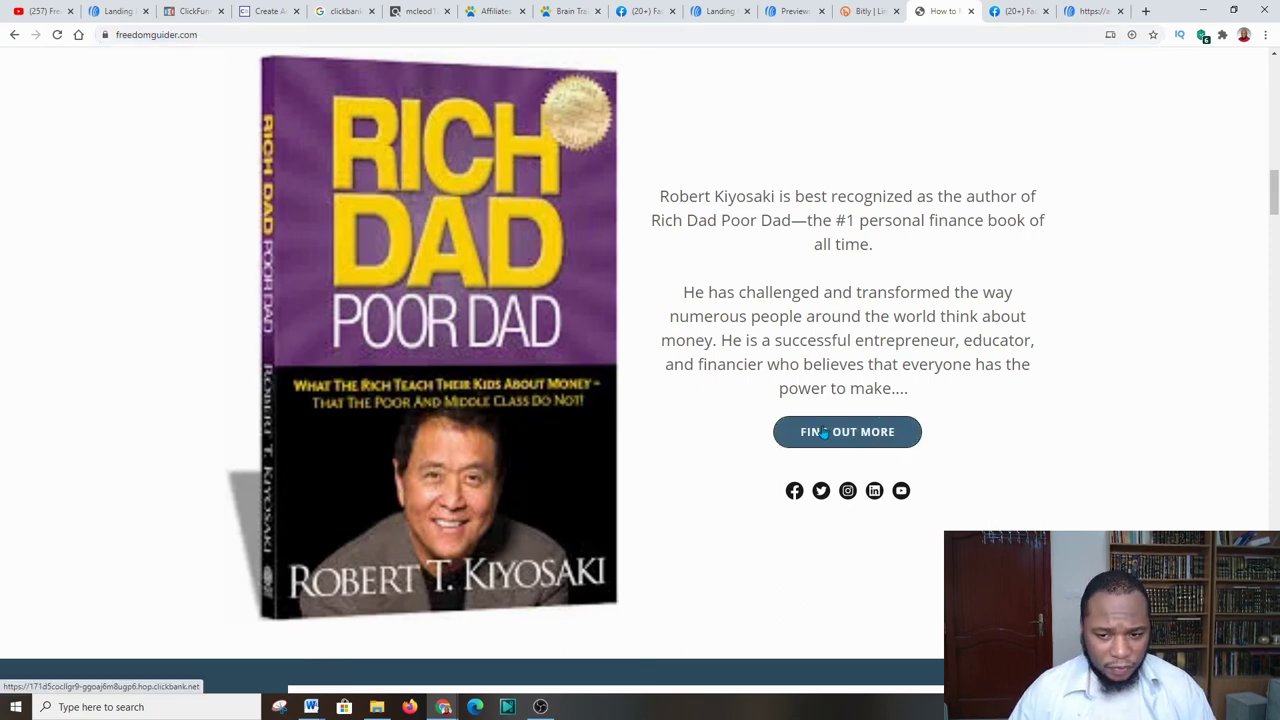
{"action": "left_click", "coordinate": [840, 436]}
- Reload the ClickBank hoplink to reach the Rich Dad Summit page, then return to the dog-training preview
{"action": "left_click", "coordinate": [950, 11]}
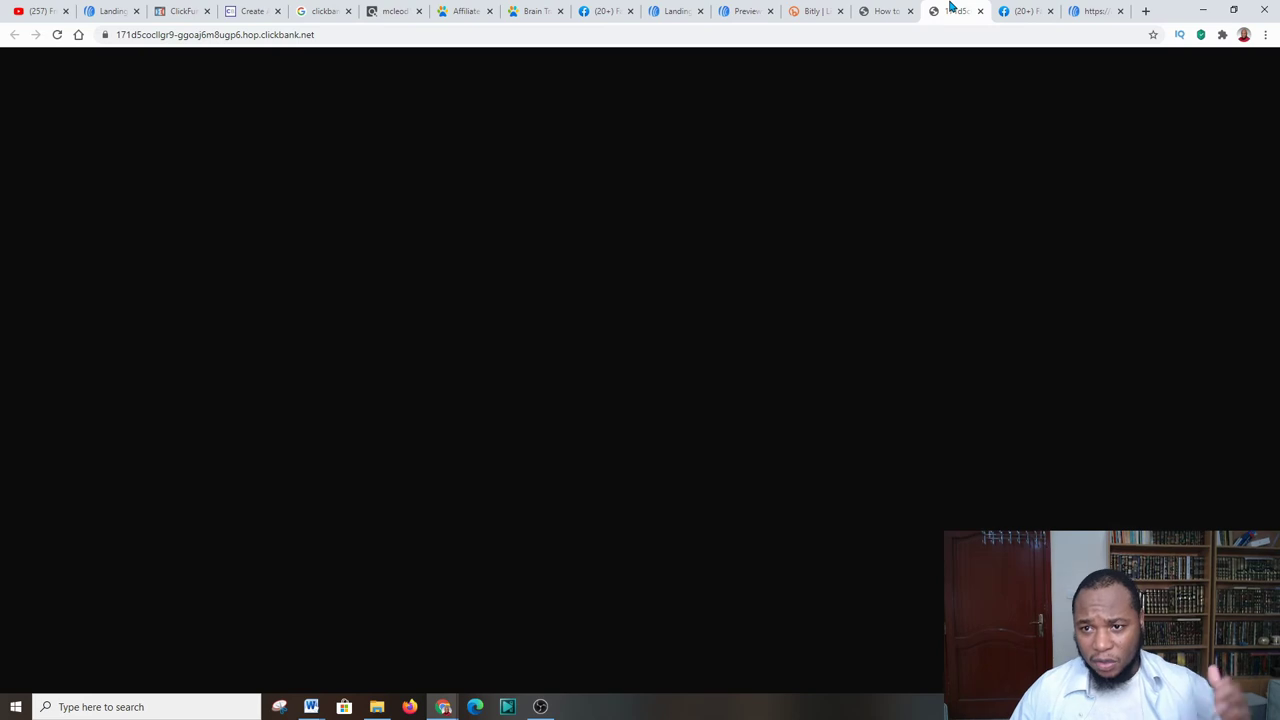
{"action": "left_click", "coordinate": [893, 35]}
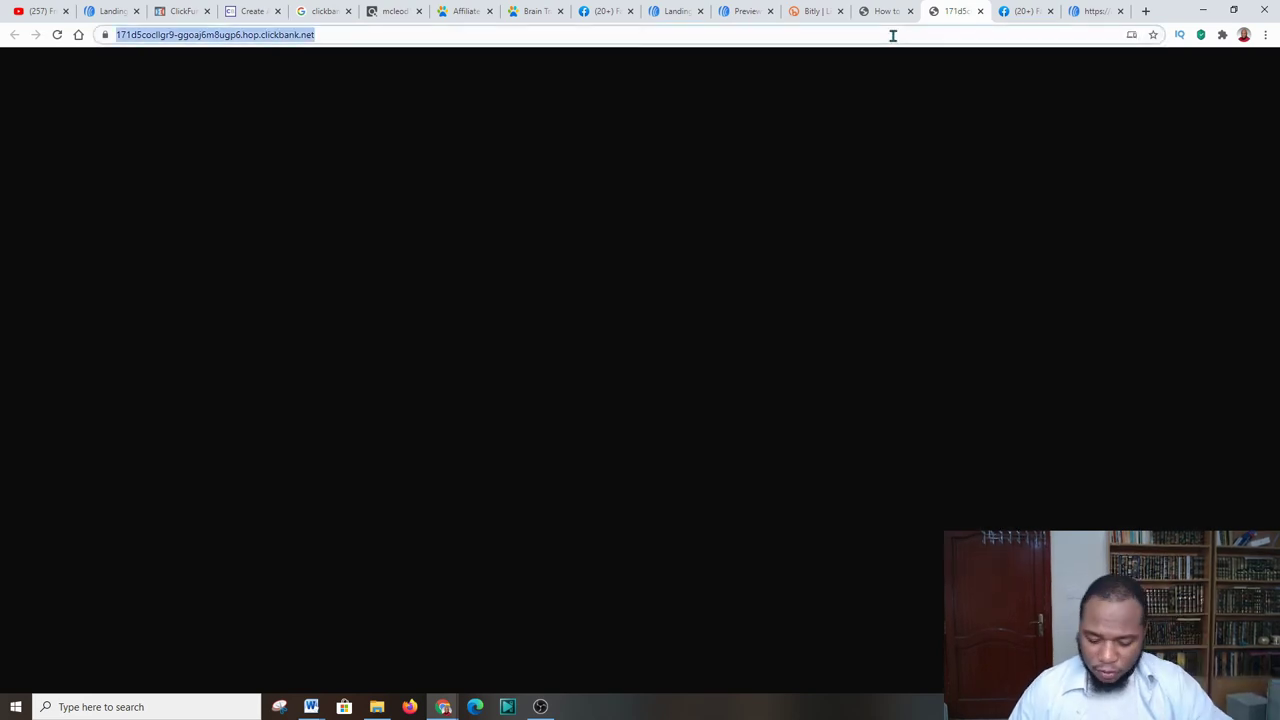
{"action": "key", "text": "Return"}
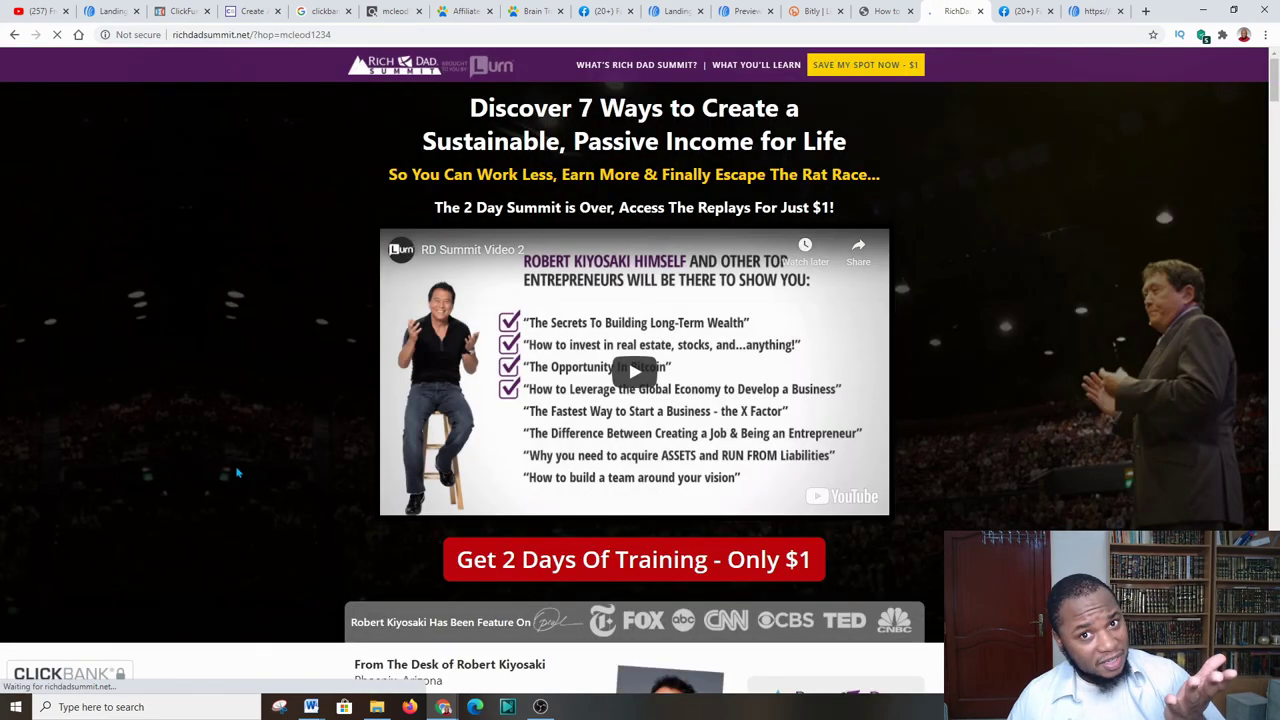
{"action": "left_click", "coordinate": [886, 11]}
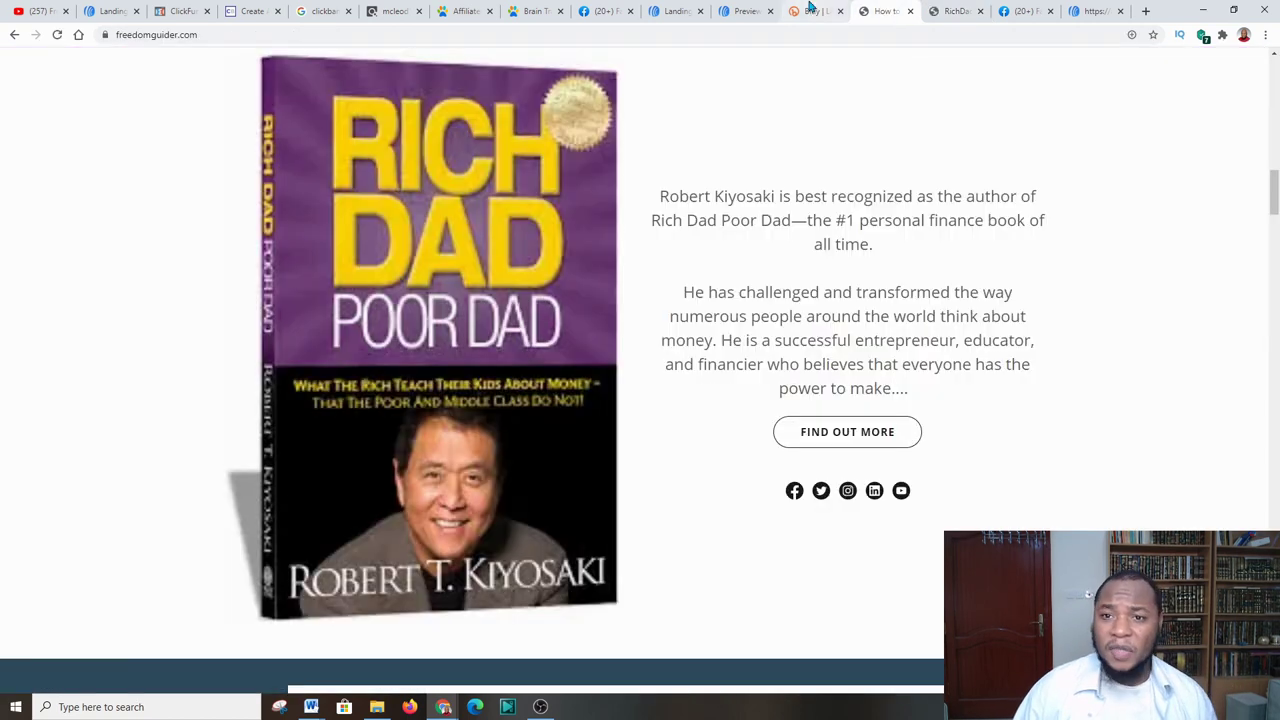
{"action": "left_click", "coordinate": [745, 11]}
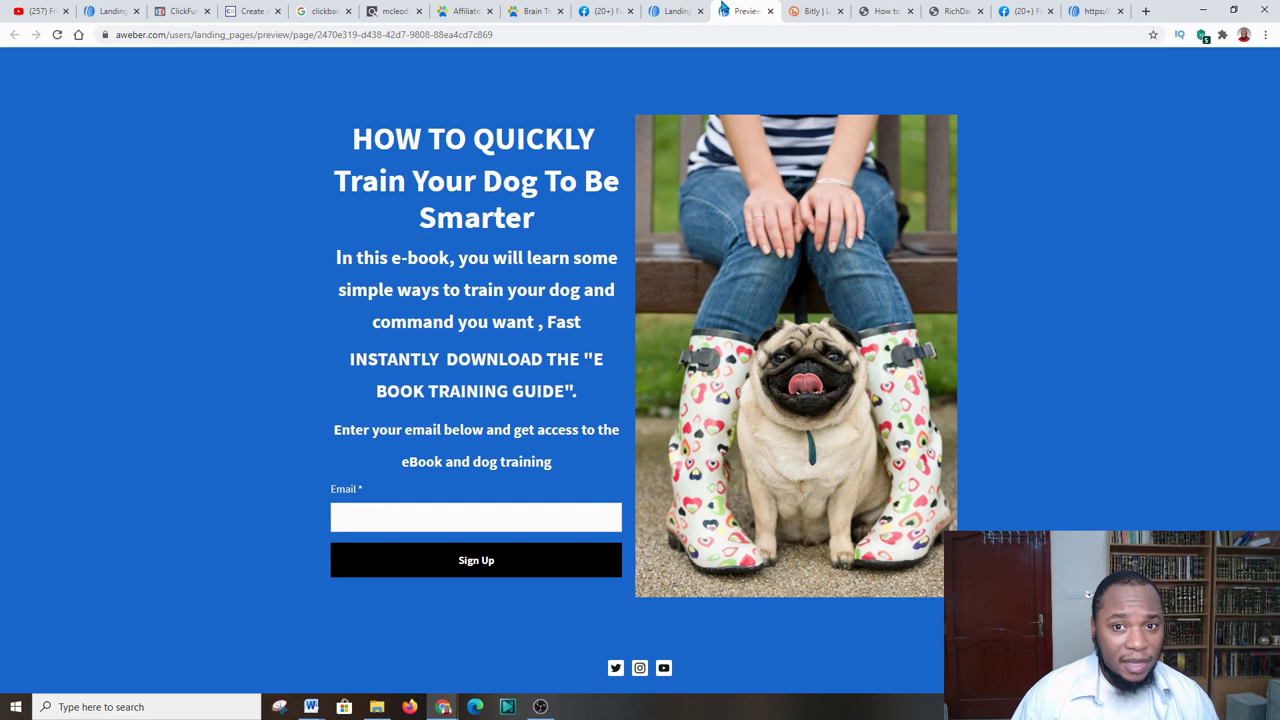
- Copy the published dog-training landing page URL from AWeber and load it in a new tab
{"action": "left_click", "coordinate": [676, 11]}
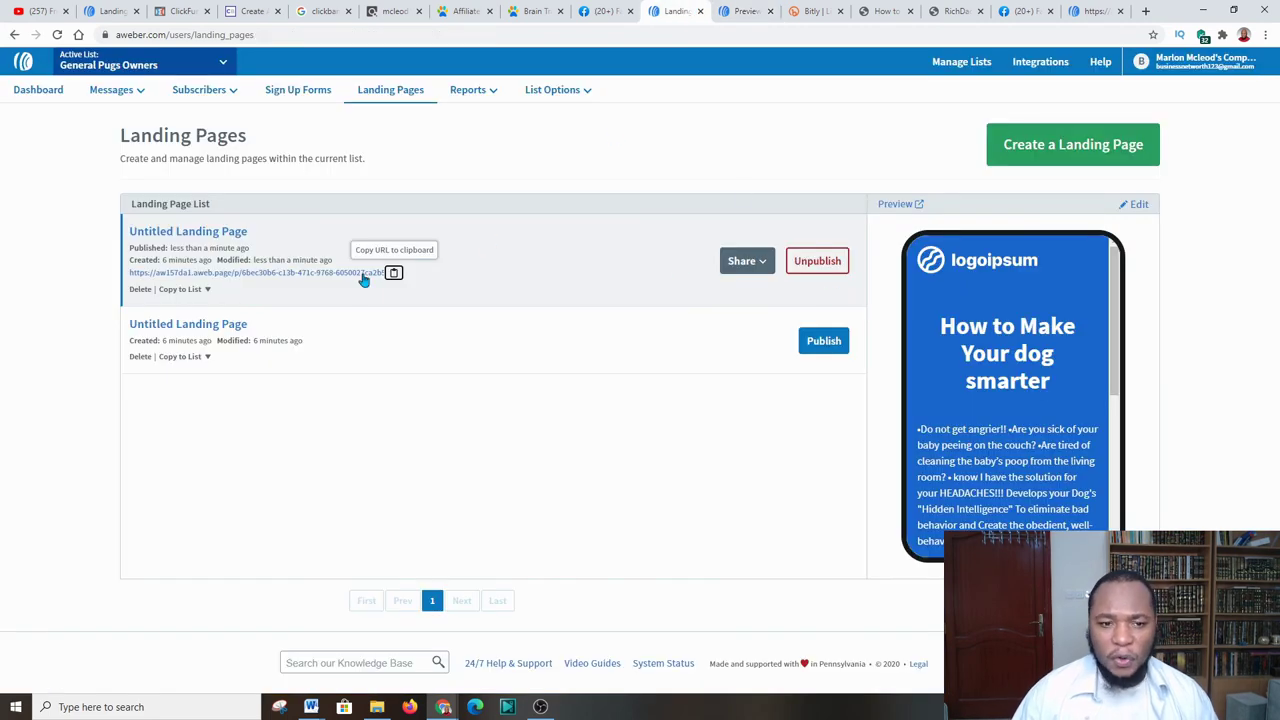
{"action": "left_click", "coordinate": [395, 275]}
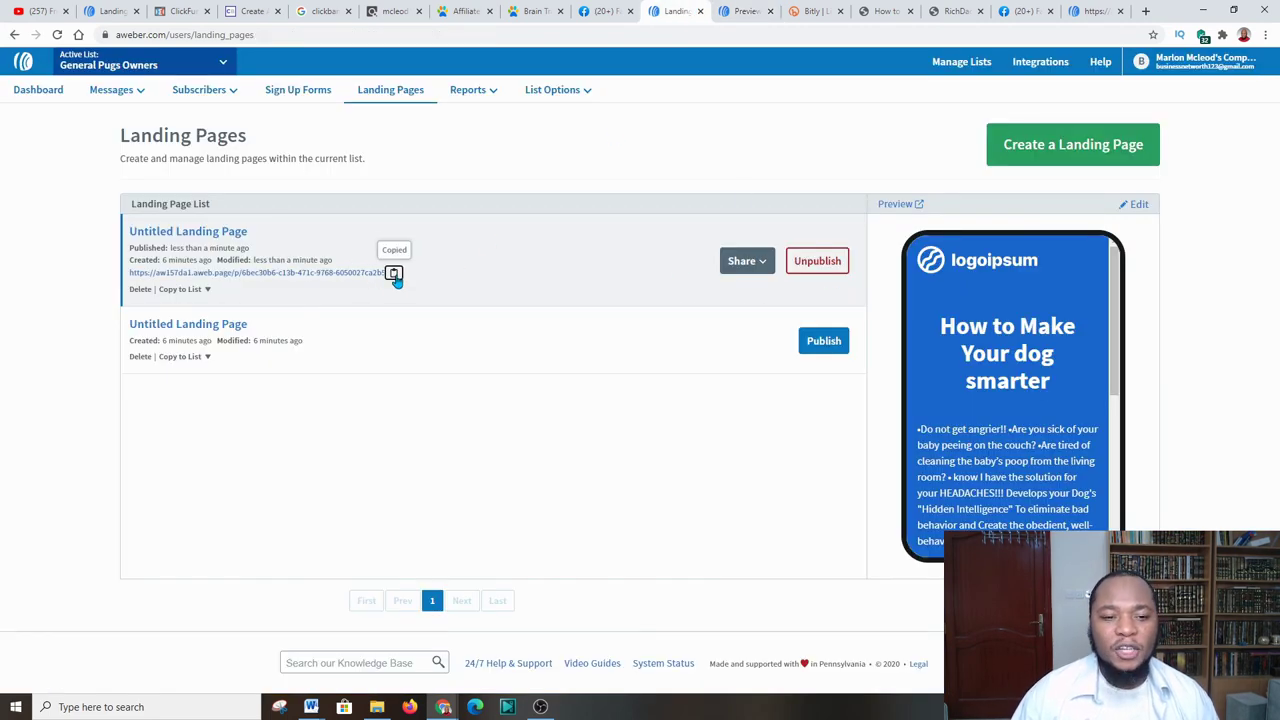
{"action": "left_click", "coordinate": [1128, 10]}
{"action": "left_click", "coordinate": [1148, 11]}
{"action": "left_click", "coordinate": [731, 34]}
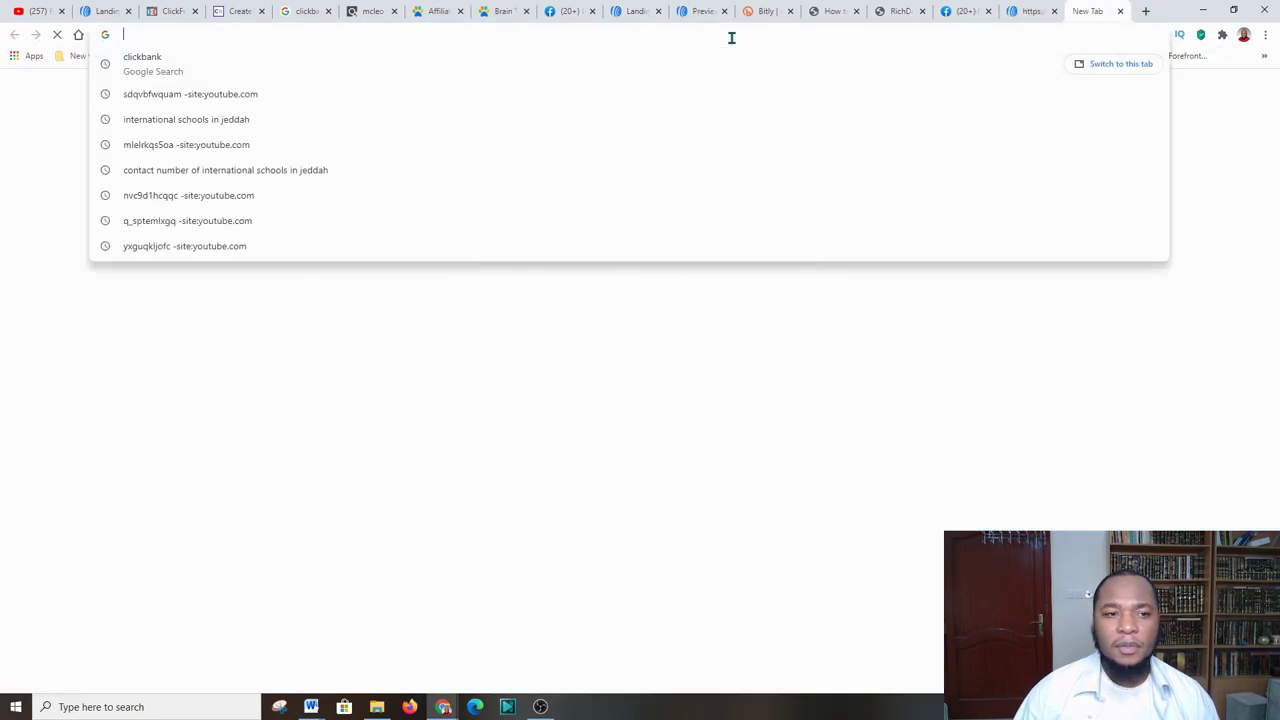
{"action": "right_click", "coordinate": [732, 38]}
{"action": "left_click", "coordinate": [757, 127]}
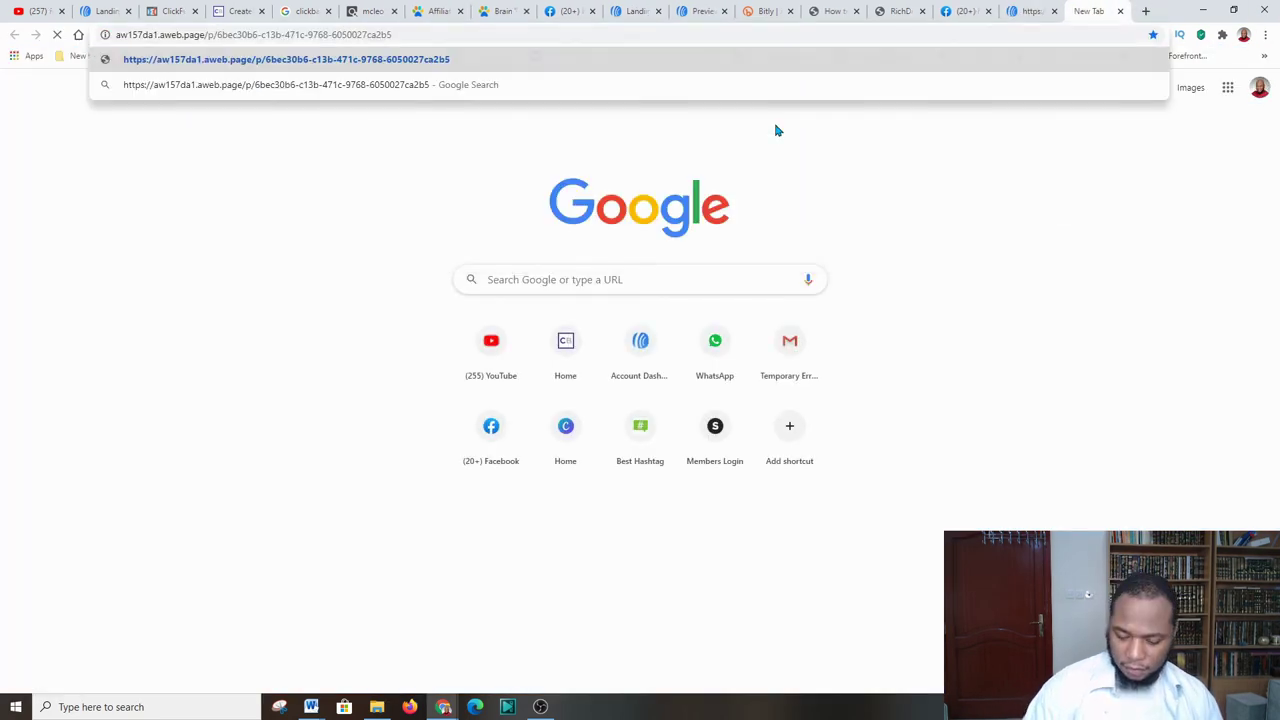
{"action": "key", "text": "Return"}
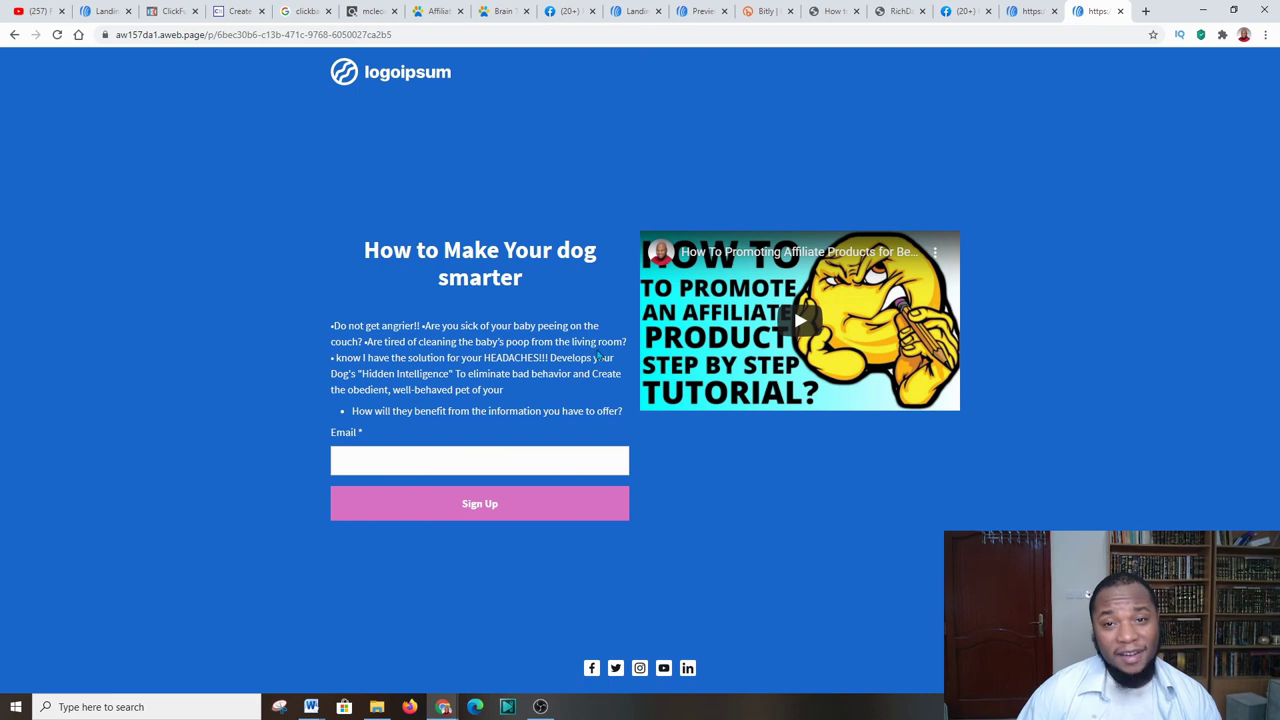
- Play and pause the embedded YouTube video, then return to the AWeber landing pages list
{"action": "left_click", "coordinate": [806, 328]}
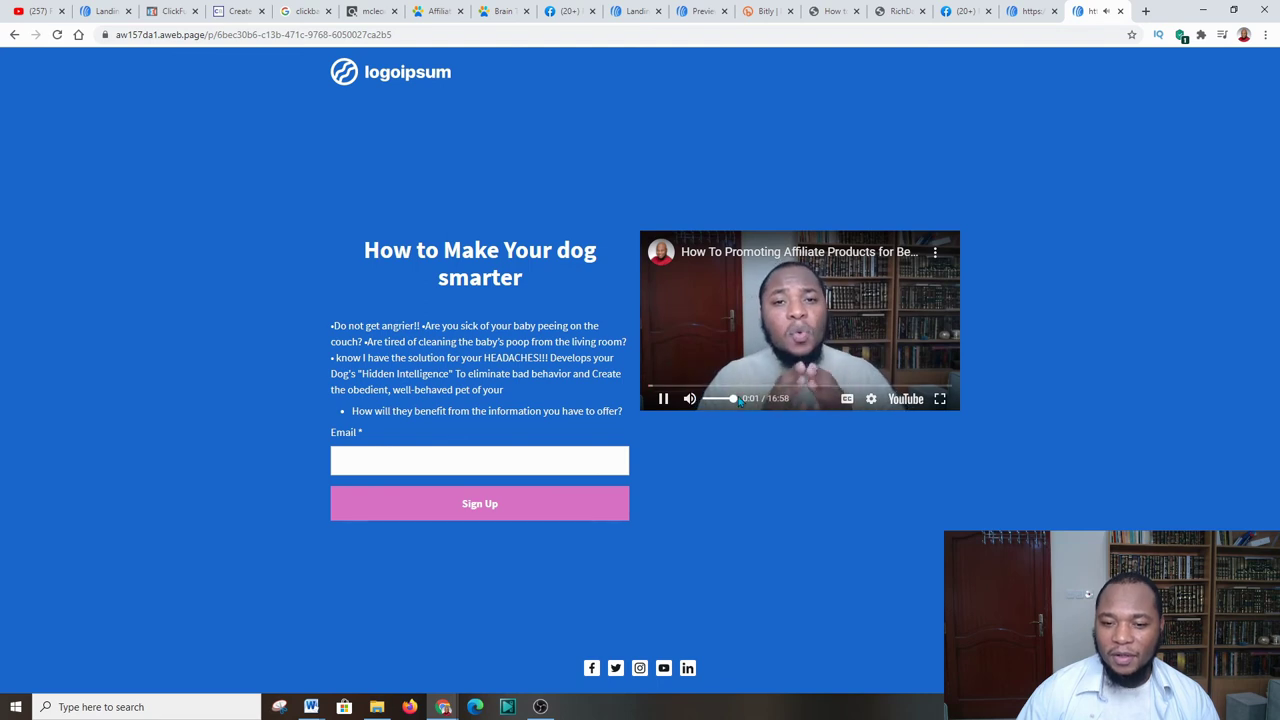
{"action": "left_click", "coordinate": [660, 398]}
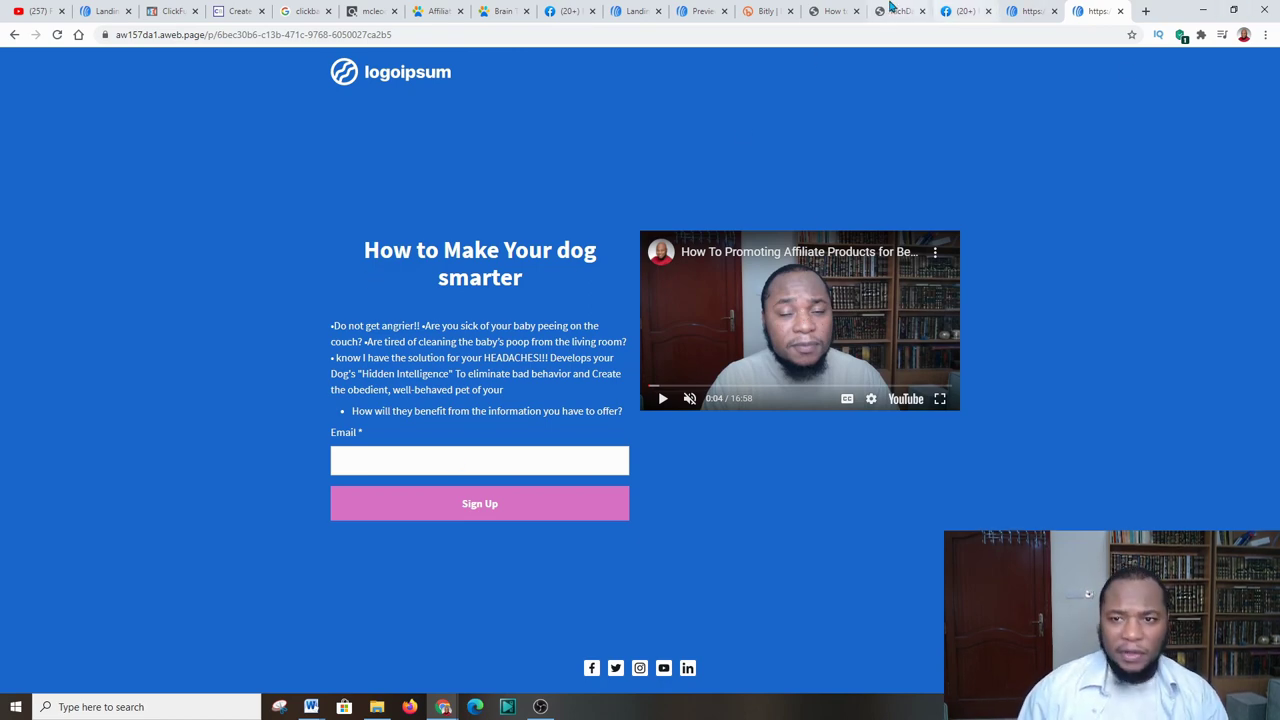
{"action": "left_click", "coordinate": [835, 11]}
{"action": "left_click", "coordinate": [703, 12]}
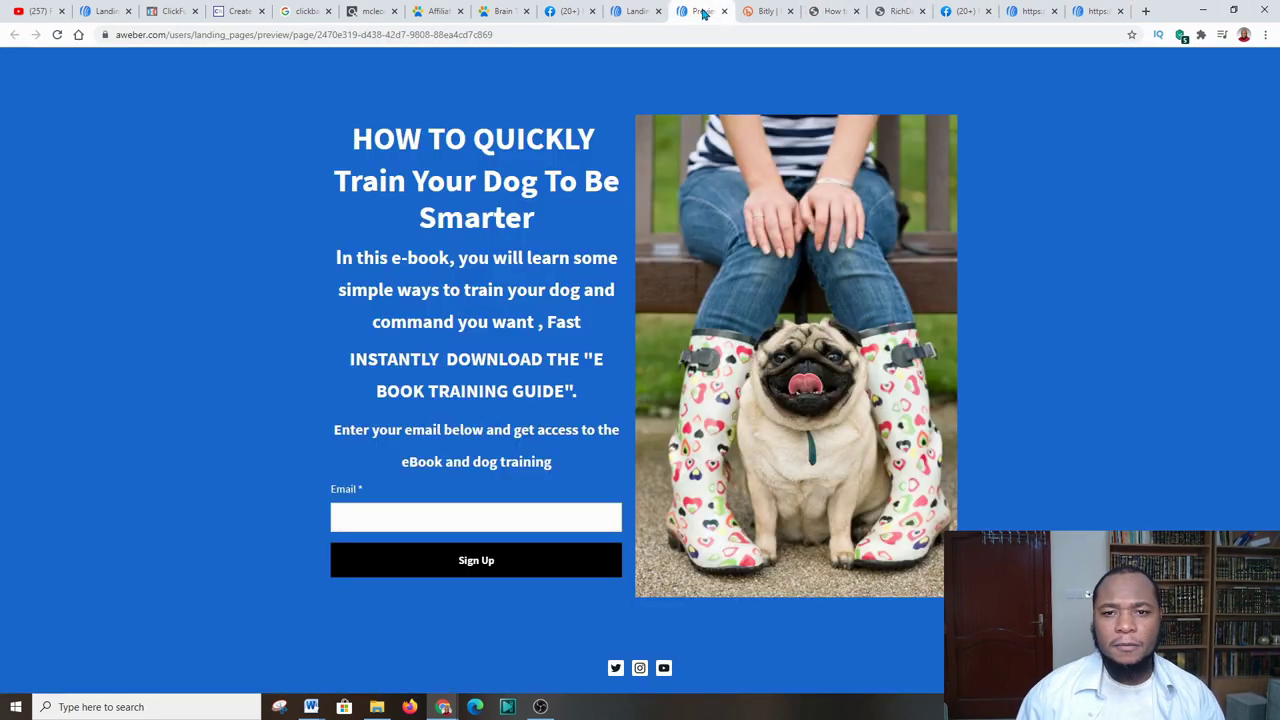
{"action": "left_click", "coordinate": [633, 11]}
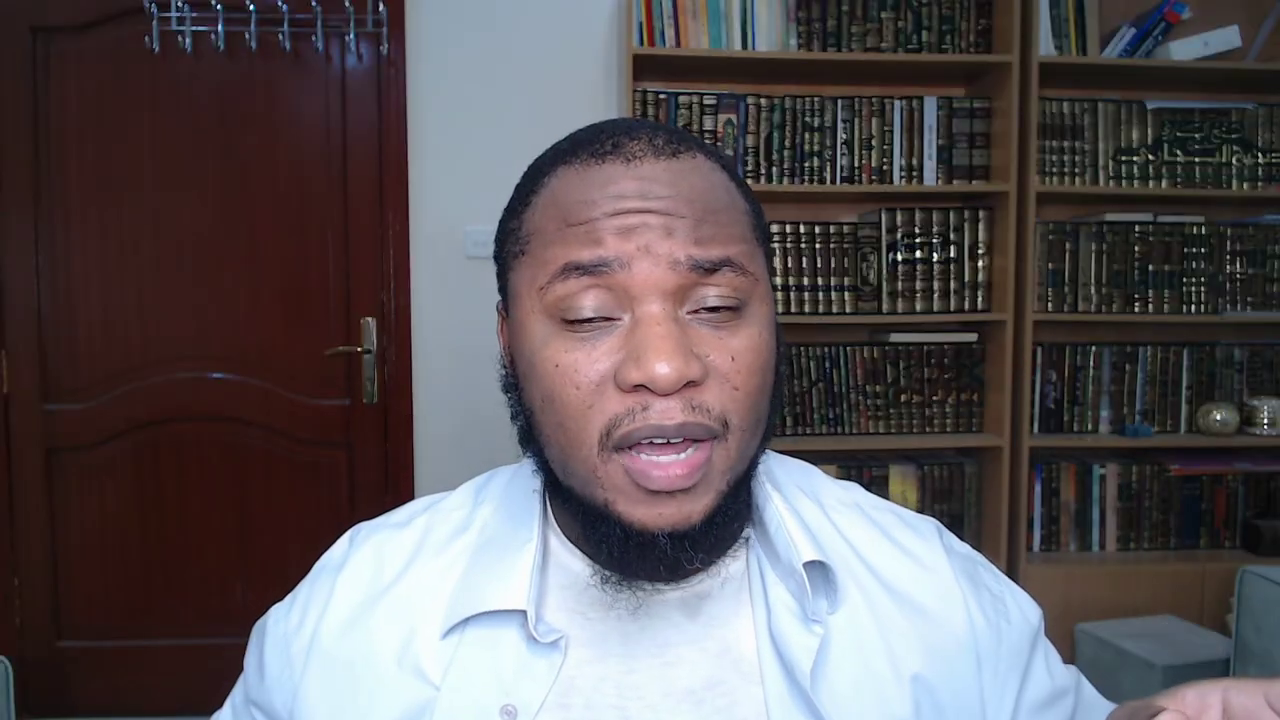